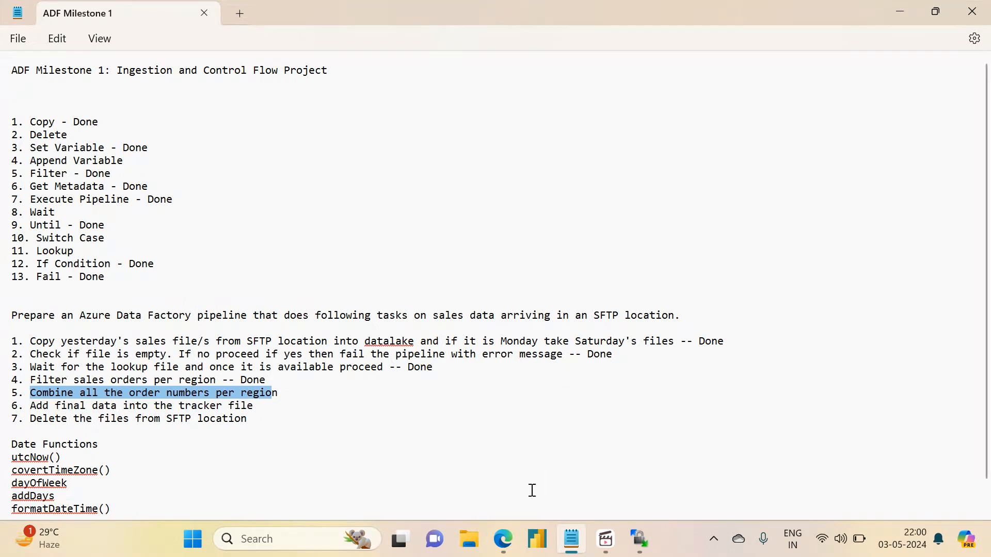
# Switch to the adf-demo-rishabh data factory in the browser and open milestone1_pipeline from the MileStone1 folder for authoring.
pyautogui.moveTo(506, 548)
pyautogui.click(435, 478)
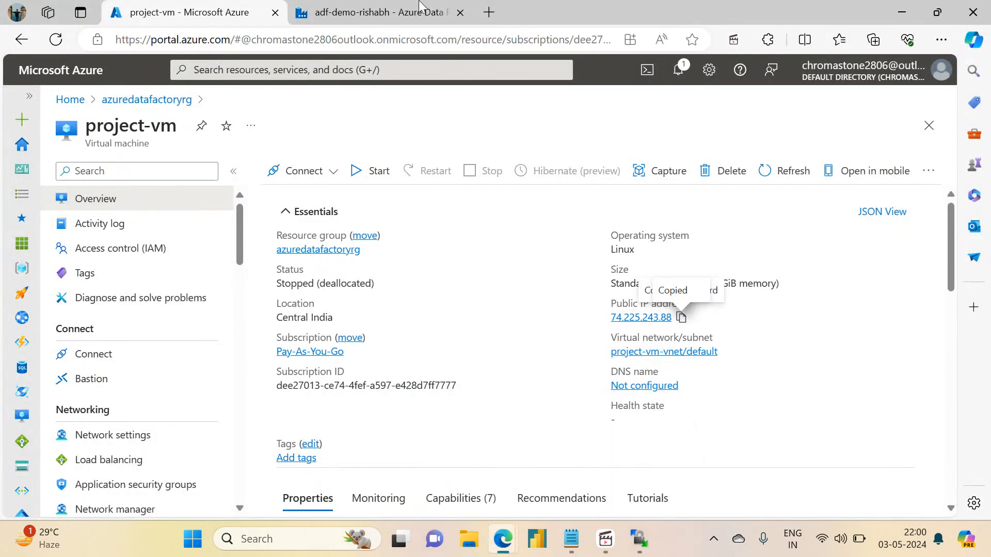
pyautogui.click(419, 5)
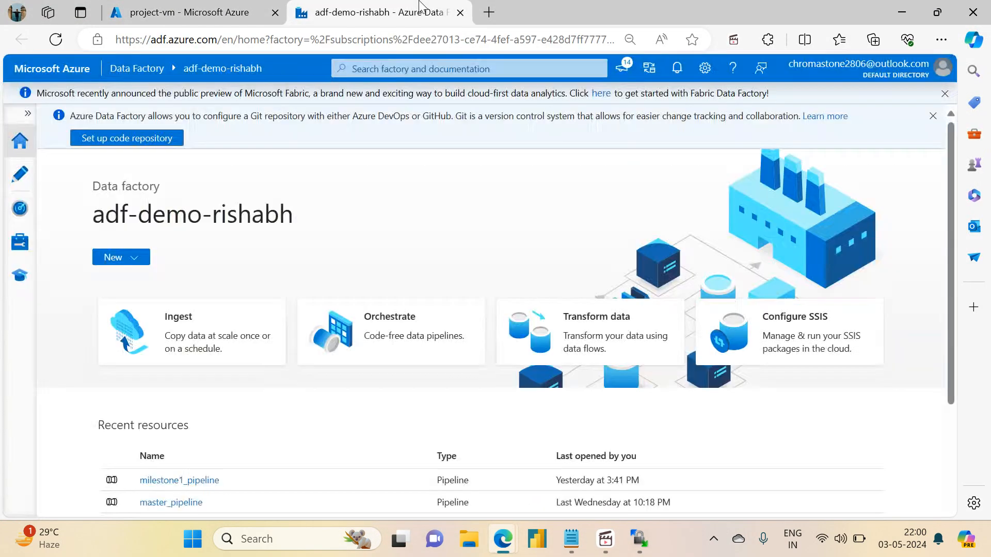
pyautogui.click(13, 179)
pyautogui.click(46, 195)
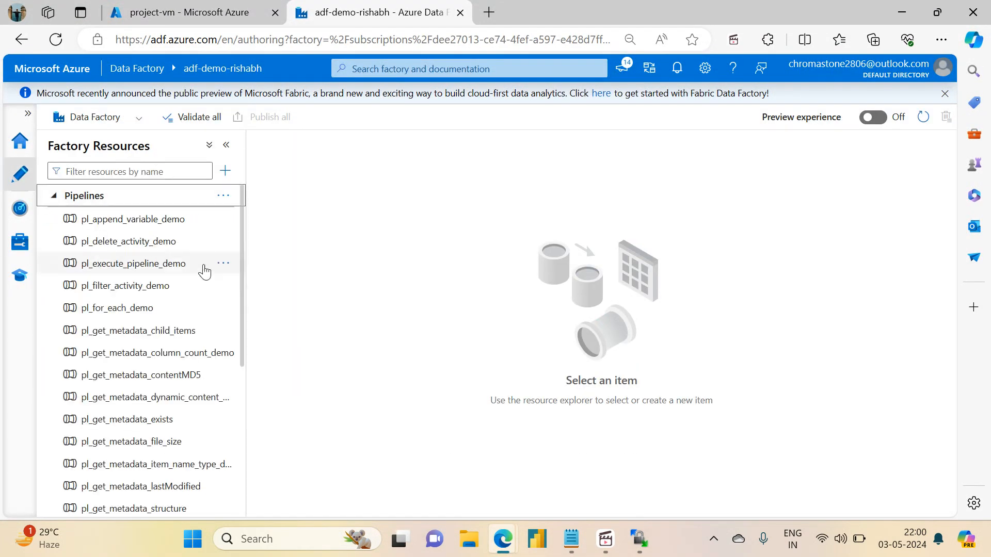
pyautogui.moveTo(238, 290); pyautogui.dragTo(243, 430)
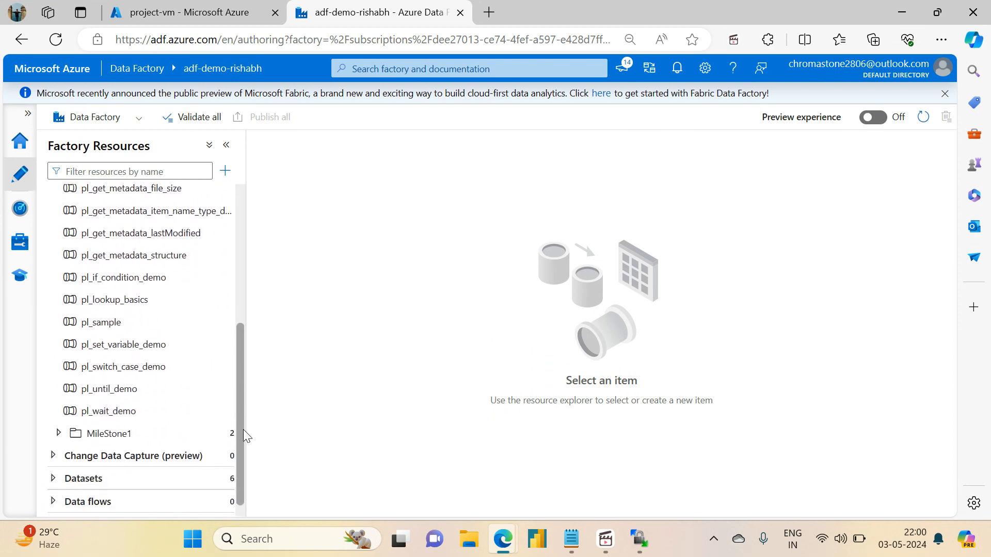
pyautogui.click(59, 433)
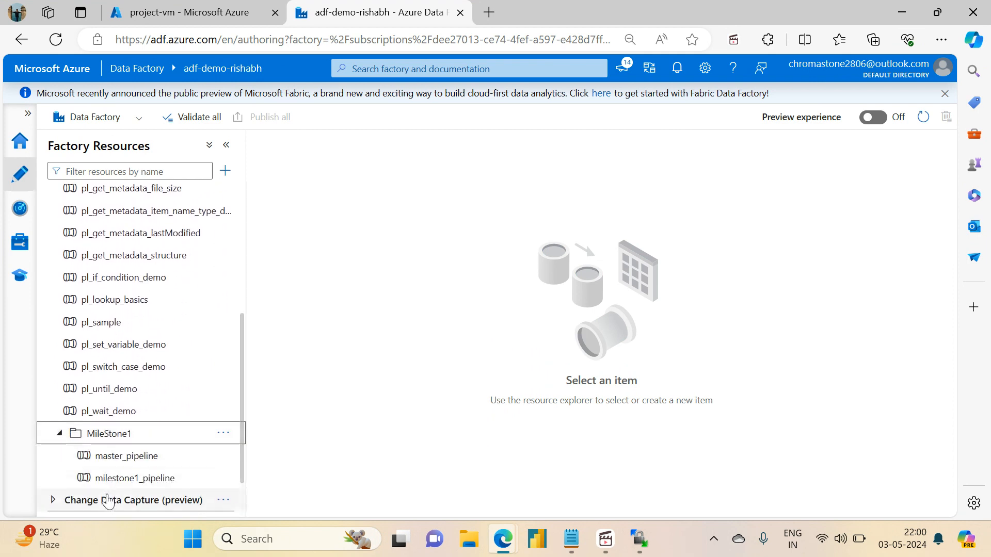
pyautogui.click(126, 483)
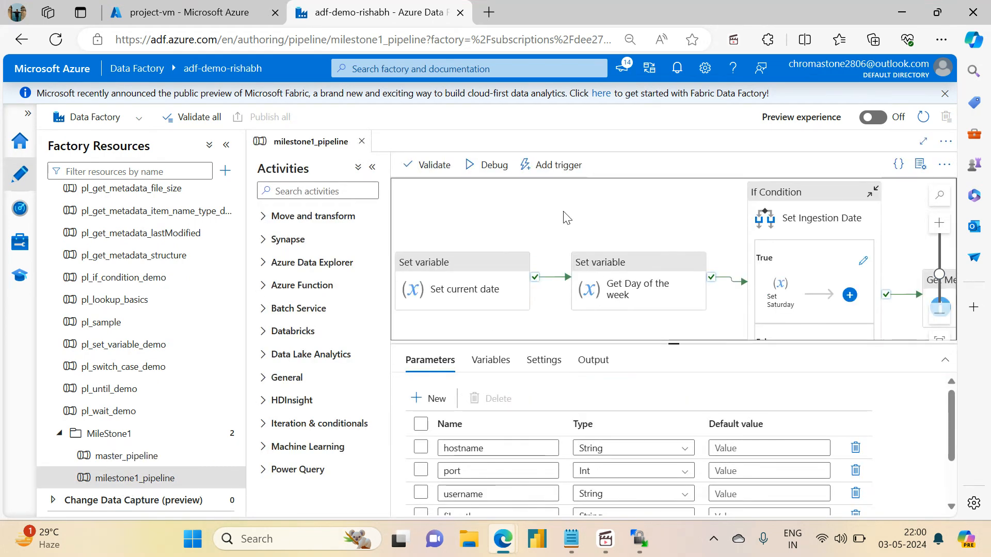
# Reload the project-vm page in the Azure portal via its resource group and start the virtual machine.
pyautogui.click(246, 8)
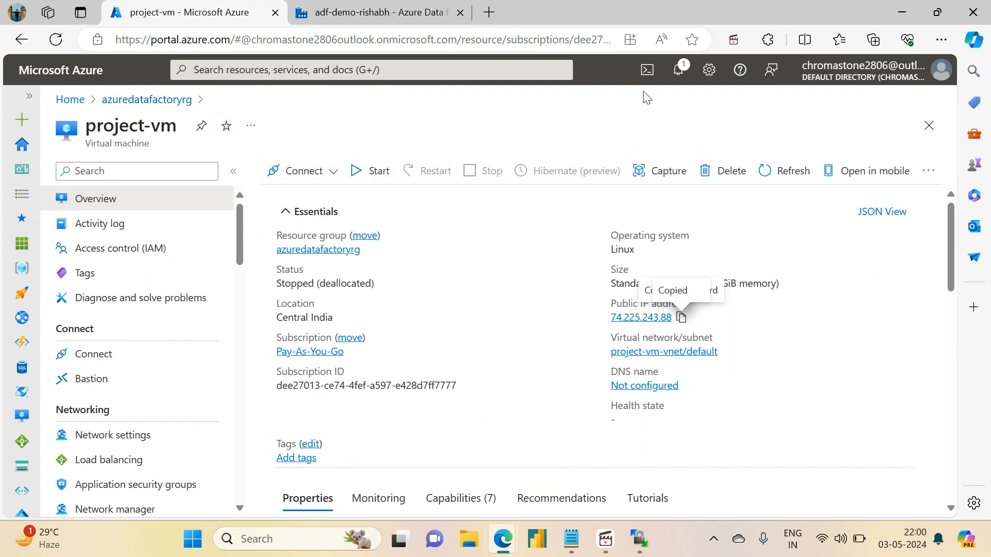
pyautogui.click(676, 77)
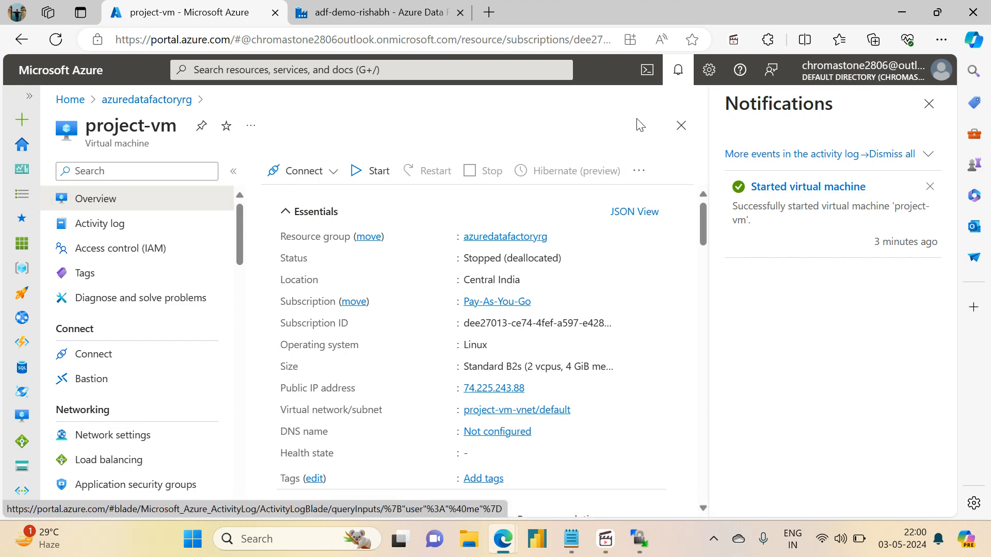
pyautogui.click(677, 127)
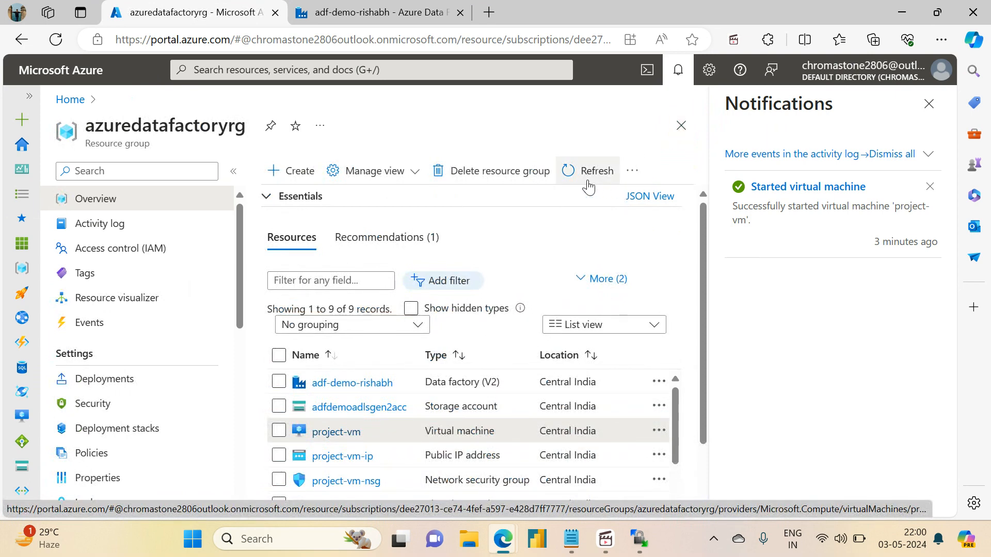
pyautogui.click(929, 103)
pyautogui.click(337, 418)
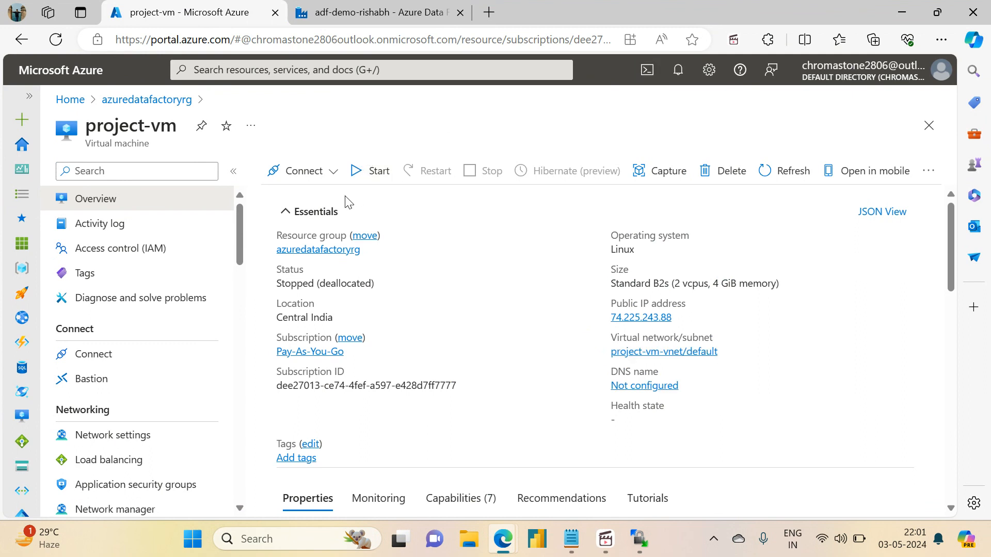
pyautogui.click(384, 182)
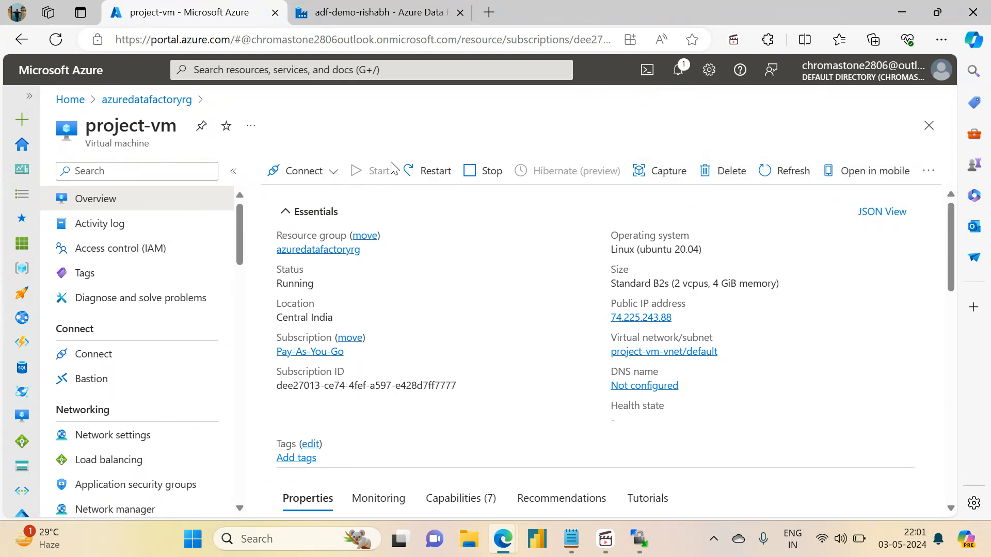
# Review the activity chain of milestone1_pipeline in Data Factory, from the current date variable through to the region filters.
pyautogui.click(406, 6)
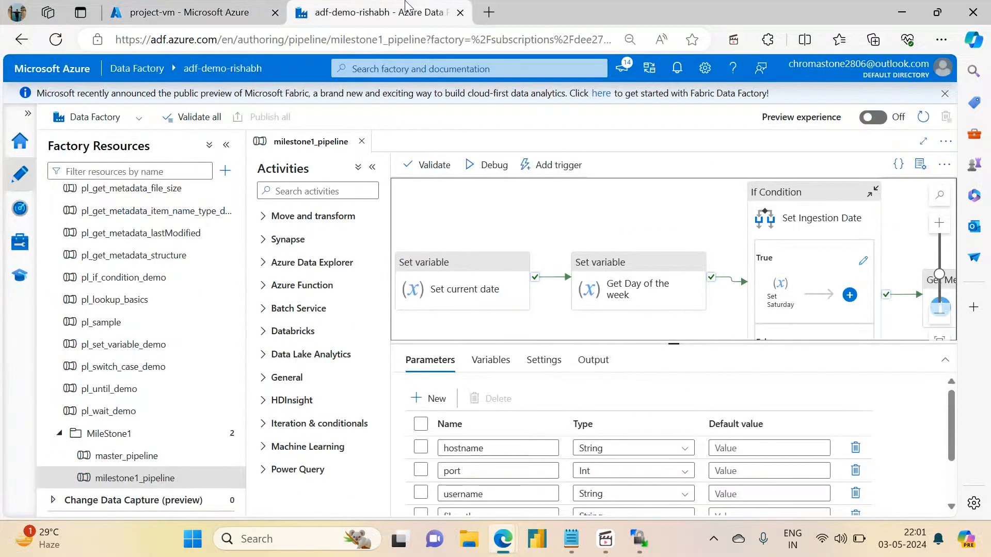
pyautogui.hscroll(5, 768, 253)
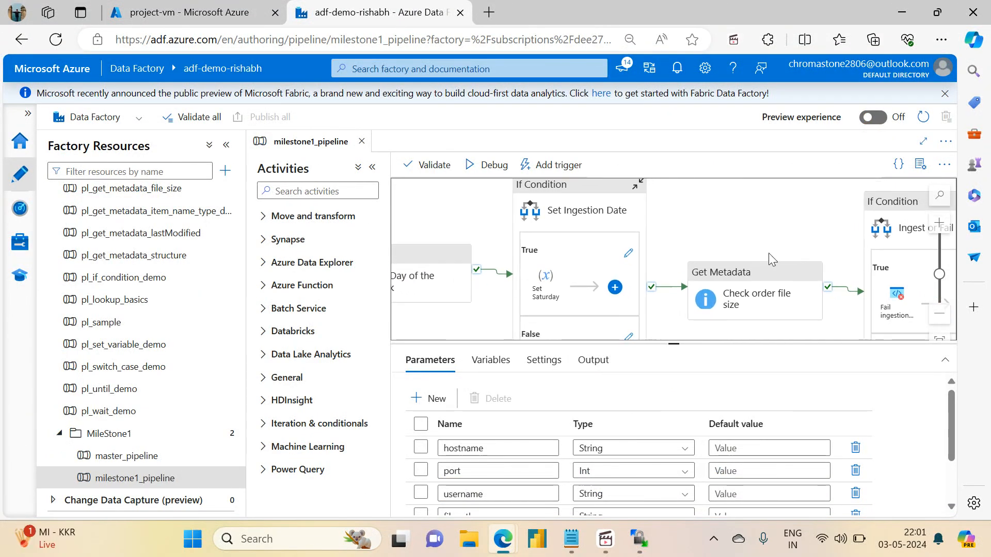
pyautogui.moveTo(794, 236); pyautogui.dragTo(537, 219)
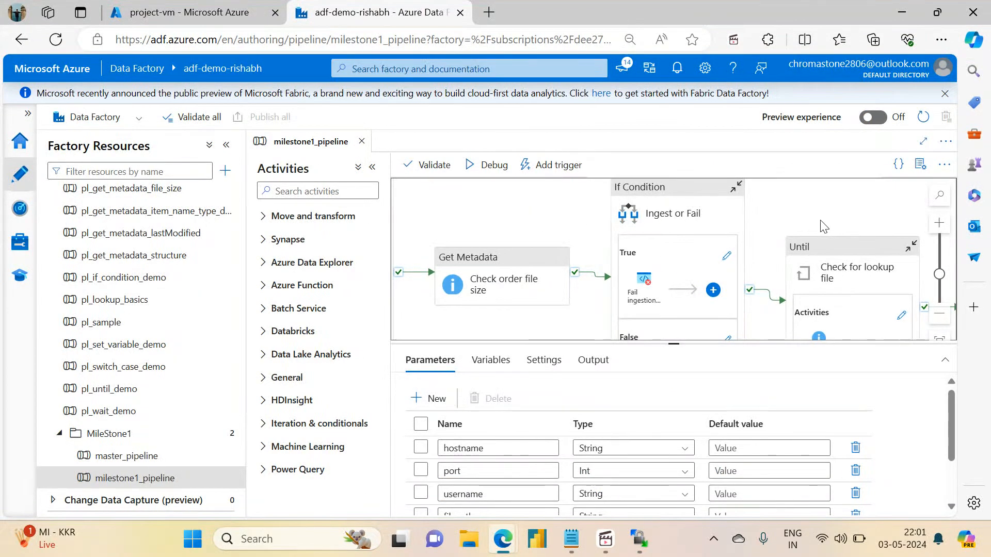
pyautogui.moveTo(823, 195); pyautogui.dragTo(571, 201)
pyautogui.moveTo(780, 231); pyautogui.dragTo(505, 259)
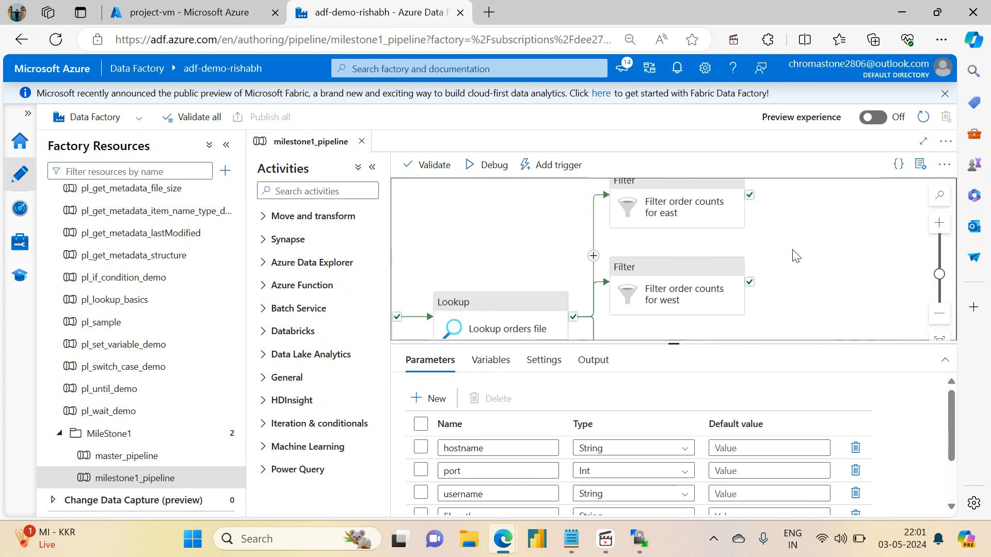
pyautogui.moveTo(828, 252); pyautogui.dragTo(713, 253)
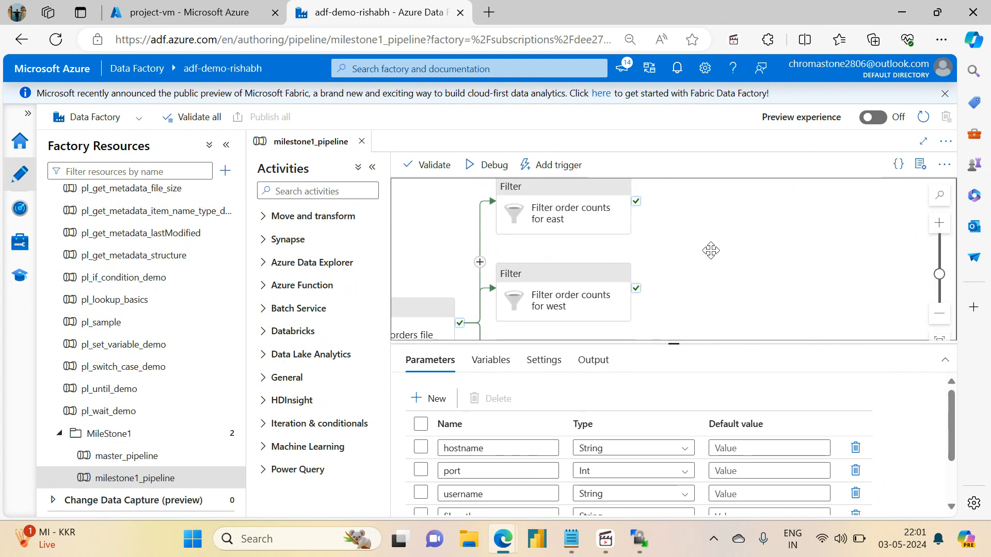
# Check the Azure portal notifications for the start status of project-vm.
pyautogui.click(182, 13)
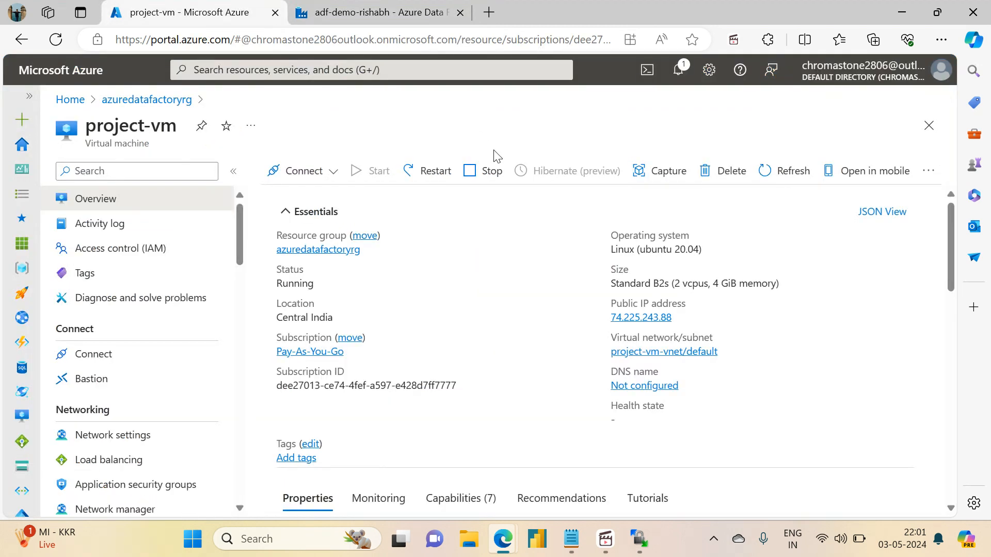
pyautogui.click(679, 72)
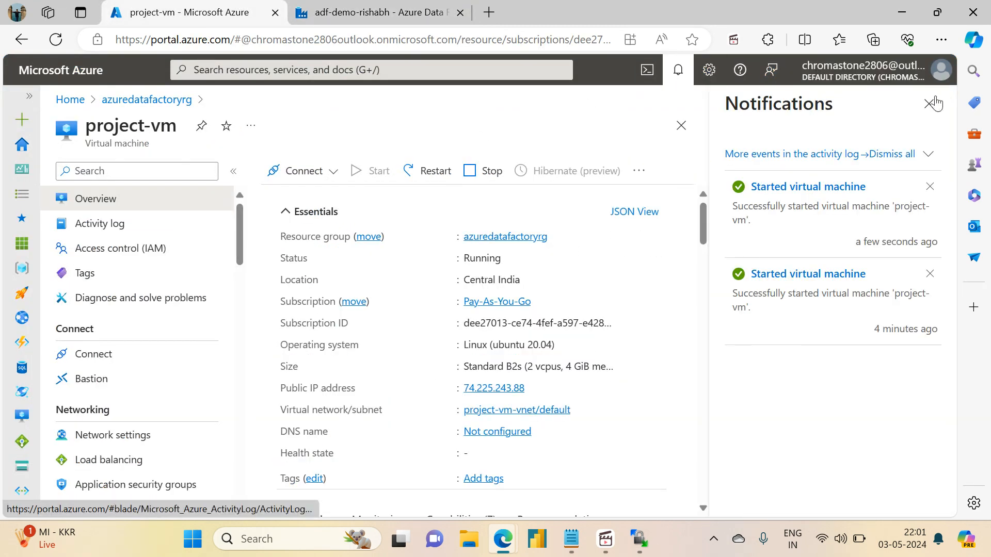
pyautogui.click(930, 108)
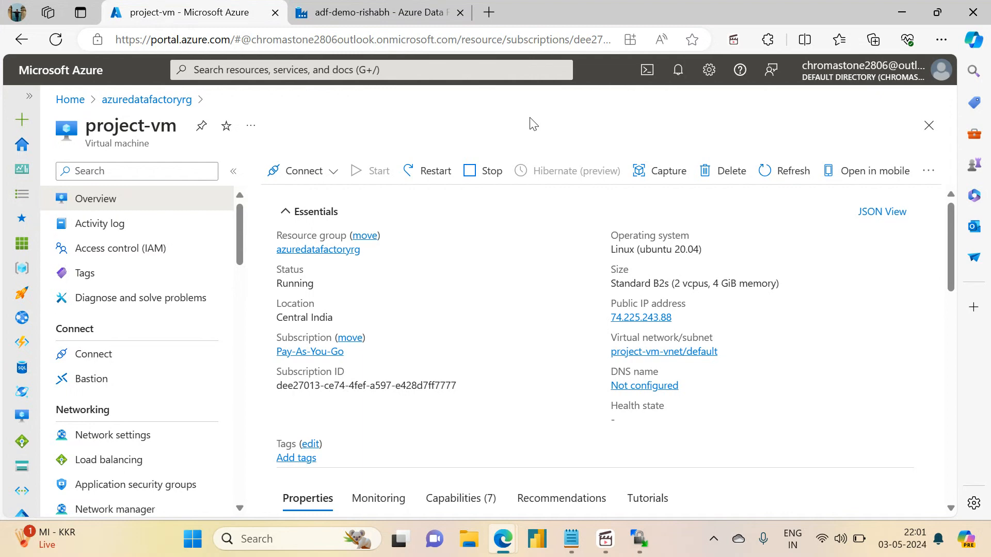
# Switch to WinSCP and log in to the SFTP server with user name projectadmin and the account password.
pyautogui.click(639, 540)
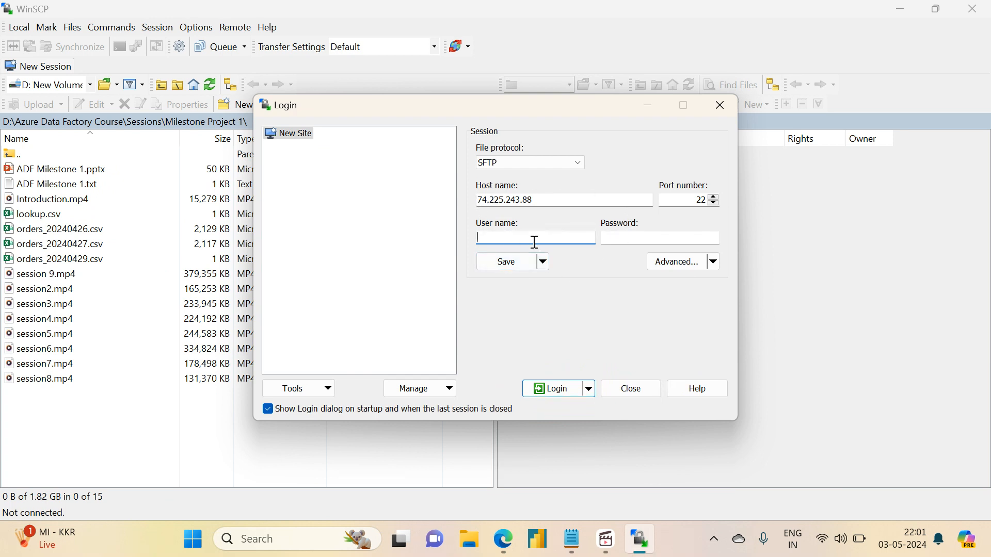
pyautogui.write('projec')
pyautogui.write('•••••••')
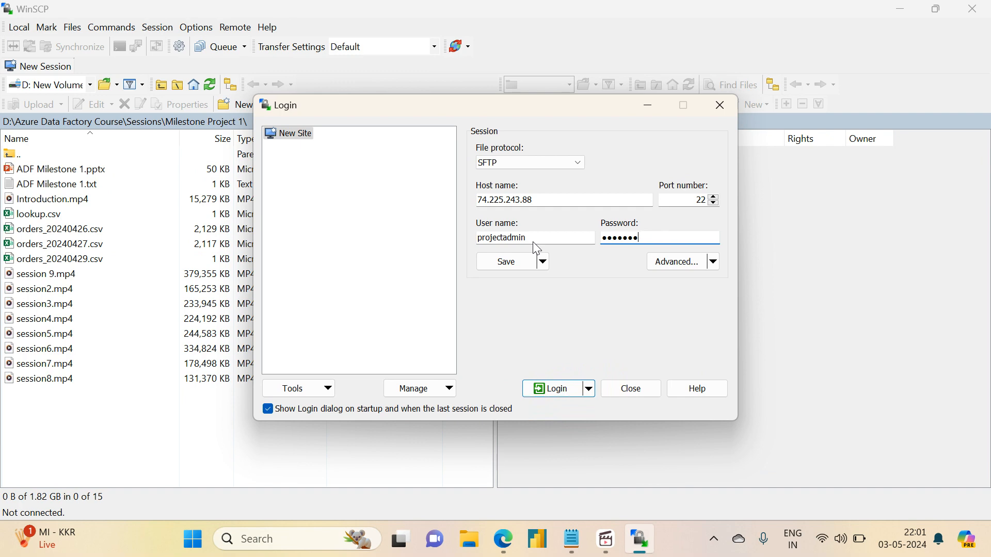
pyautogui.write('•••••••••')
pyautogui.press('Return')
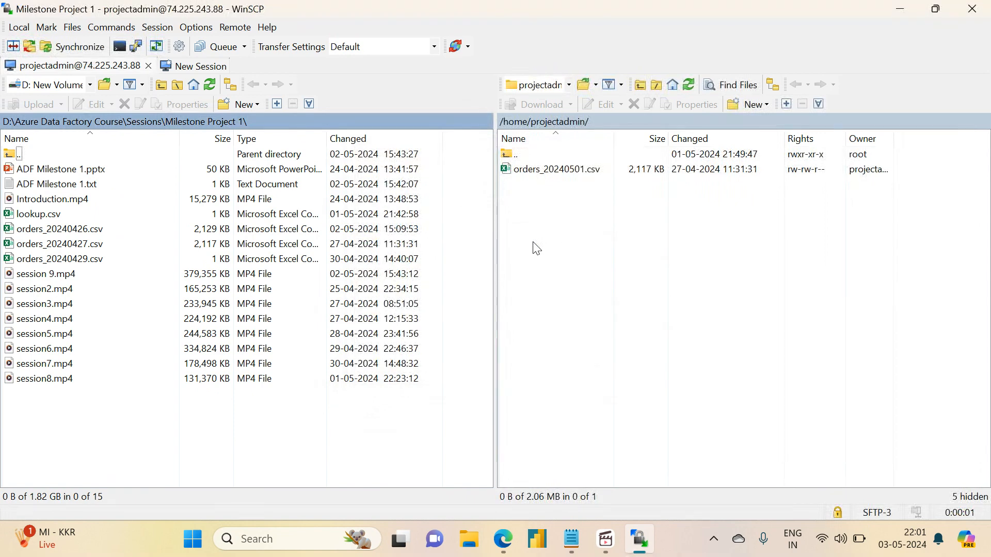
# Rename the remote file orders_20240501.csv to orders_20240502.csv and minimize WinSCP.
pyautogui.click(576, 174)
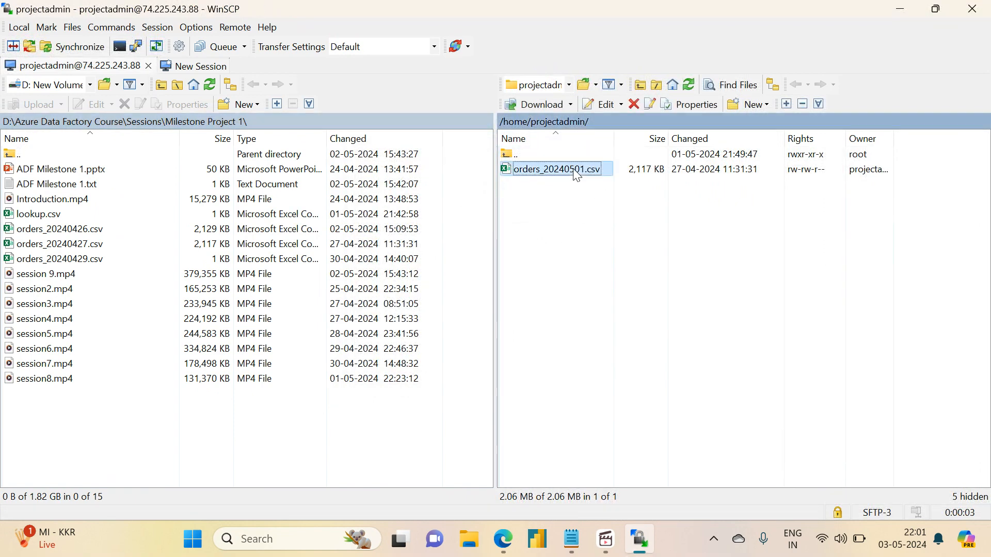
pyautogui.click(575, 174)
pyautogui.click(582, 169)
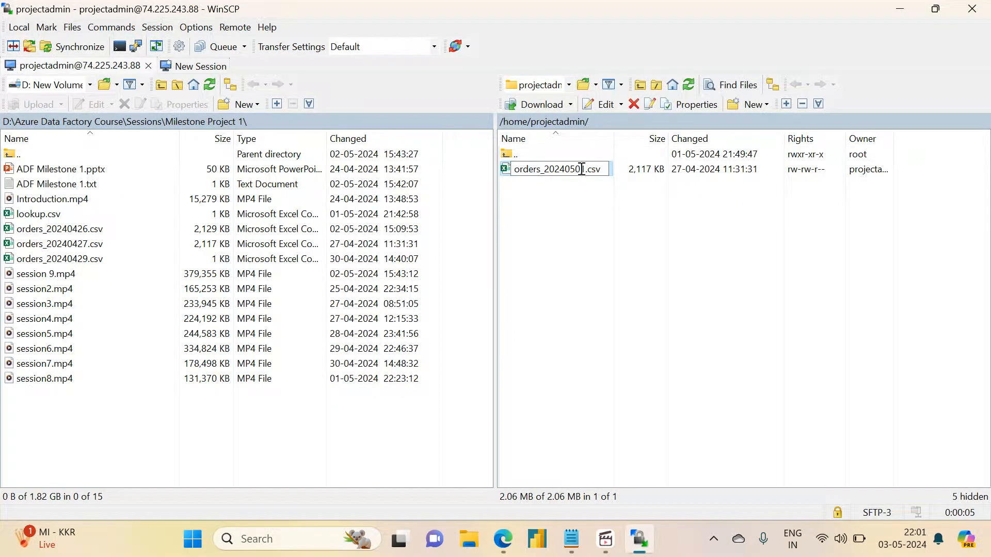
pyautogui.press('Delete')
pyautogui.write('2')
pyautogui.press('Return')
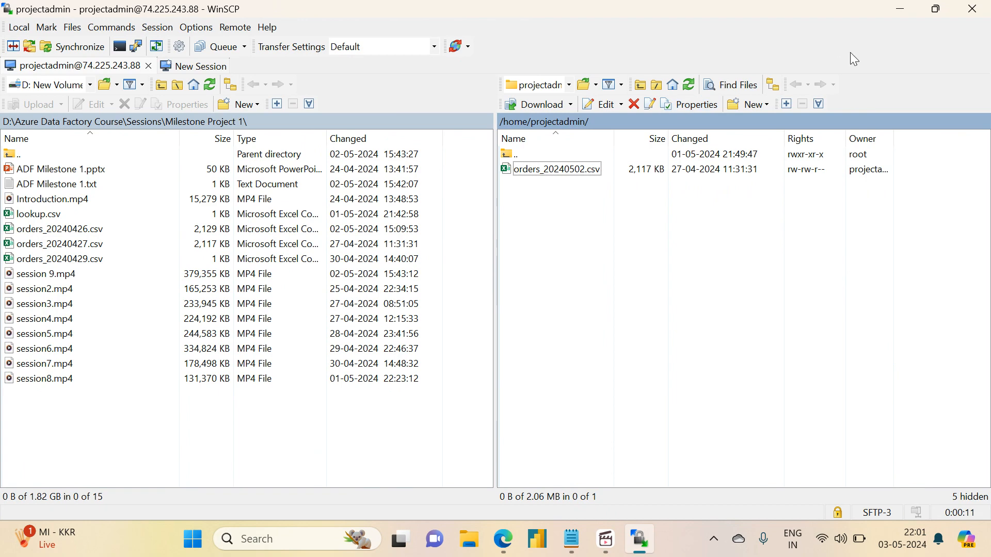
pyautogui.click(909, 7)
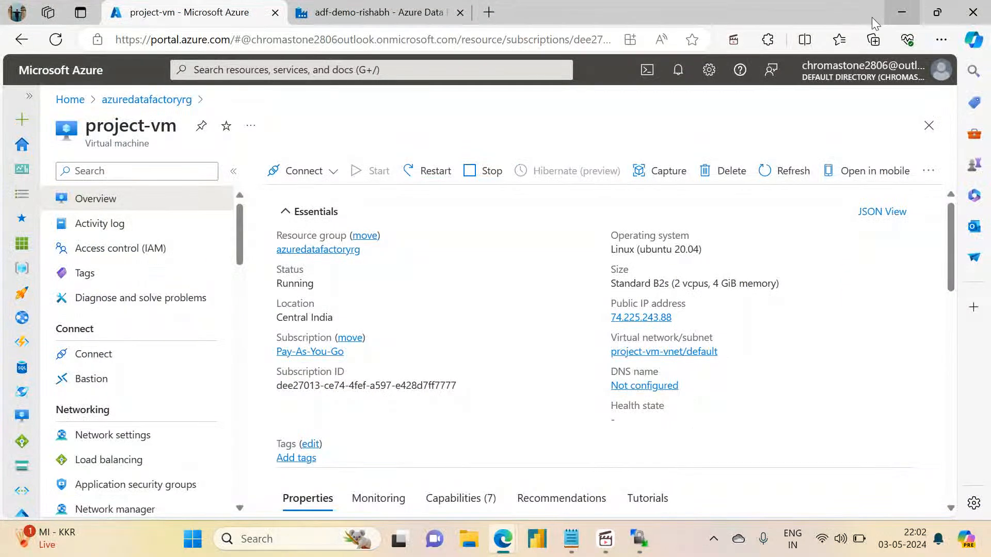
# Open the debug run parameters of milestone1_pipeline and set hostname to 74.225.243.88 and port to 22.
pyautogui.click(370, 8)
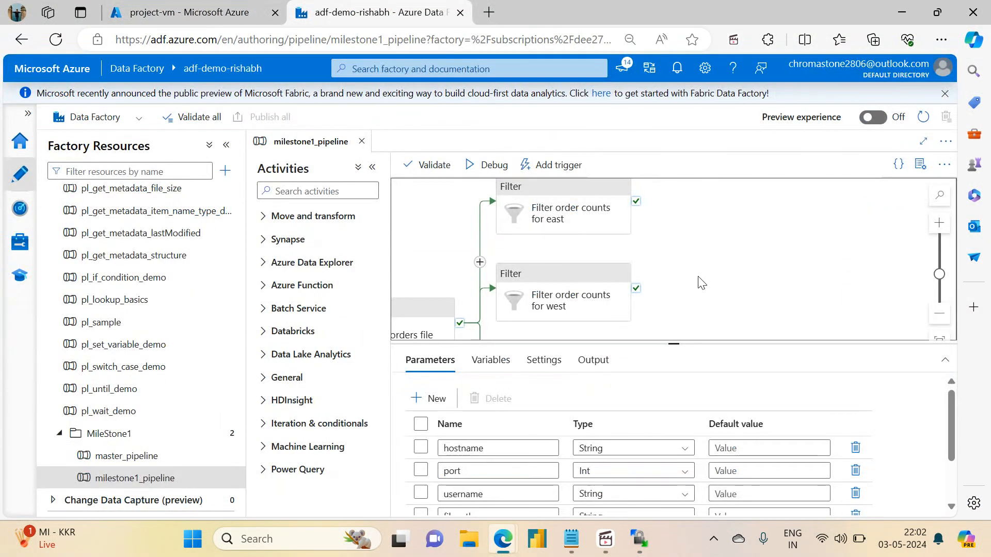
pyautogui.moveTo(701, 283); pyautogui.dragTo(745, 316)
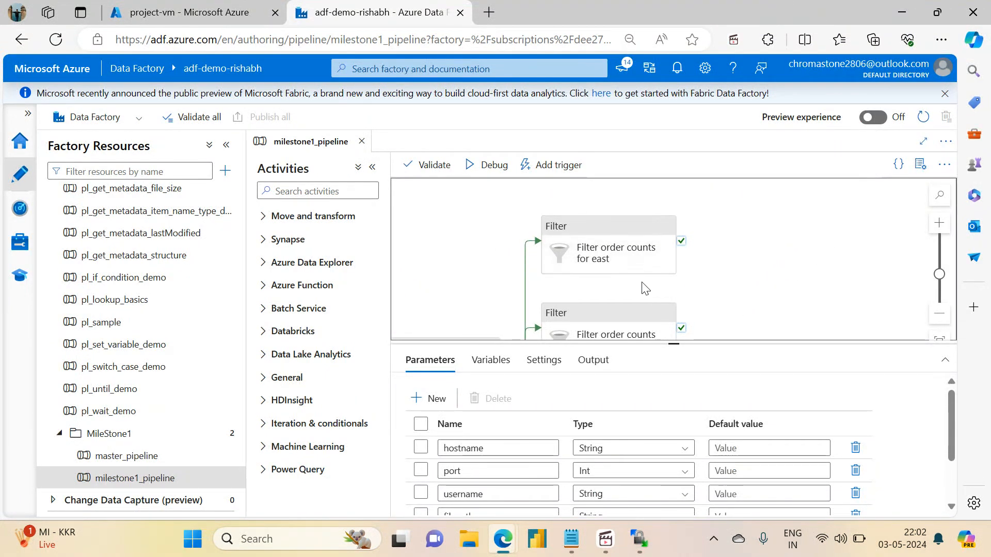
pyautogui.click(482, 165)
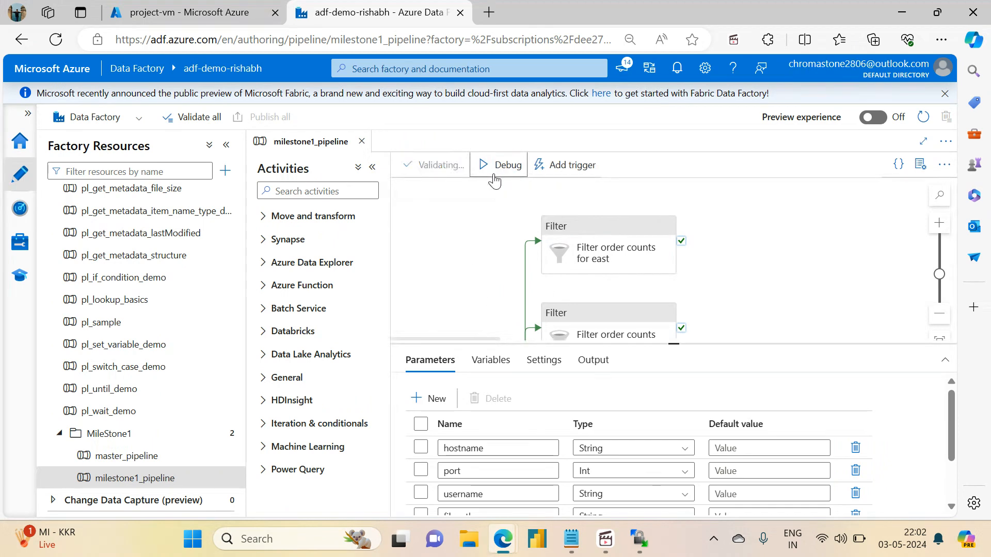
pyautogui.click(760, 172)
pyautogui.write('74.225.243.88')
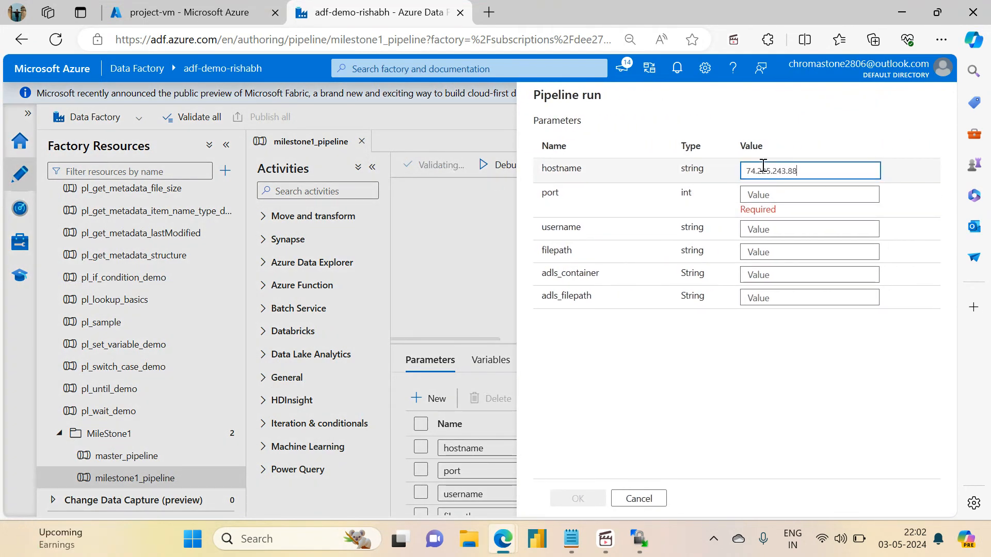
pyautogui.click(754, 194)
pyautogui.write('22')
pyautogui.press('Tab')
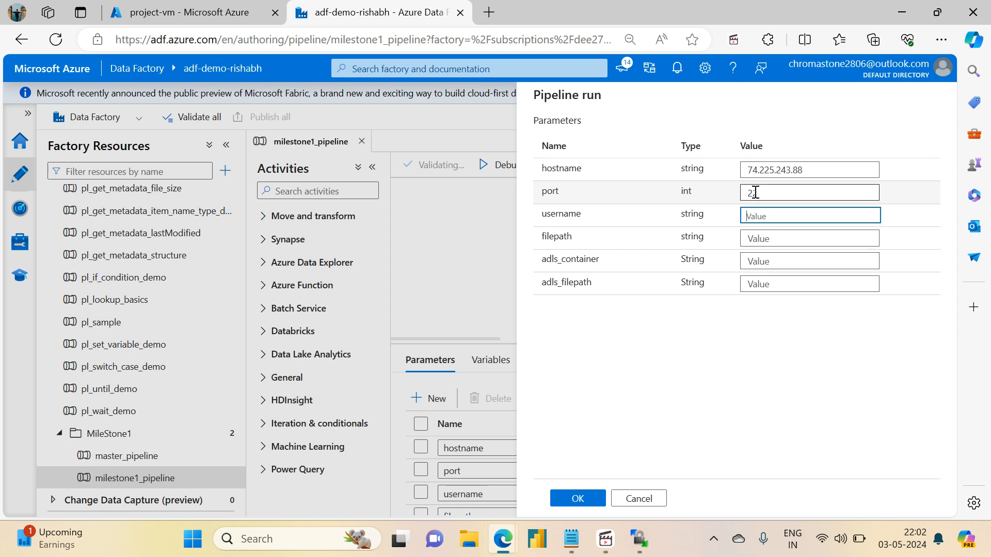
# Set the pipeline run's username to projectadmin and its filepath to /home/projectadmin.
pyautogui.write('projecta')
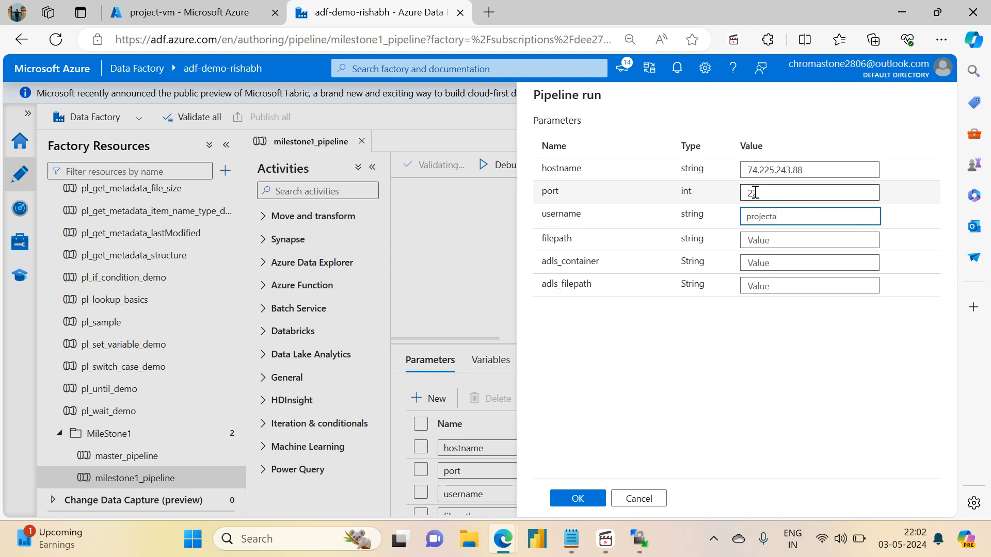
pyautogui.write('dmin')
pyautogui.press('Tab')
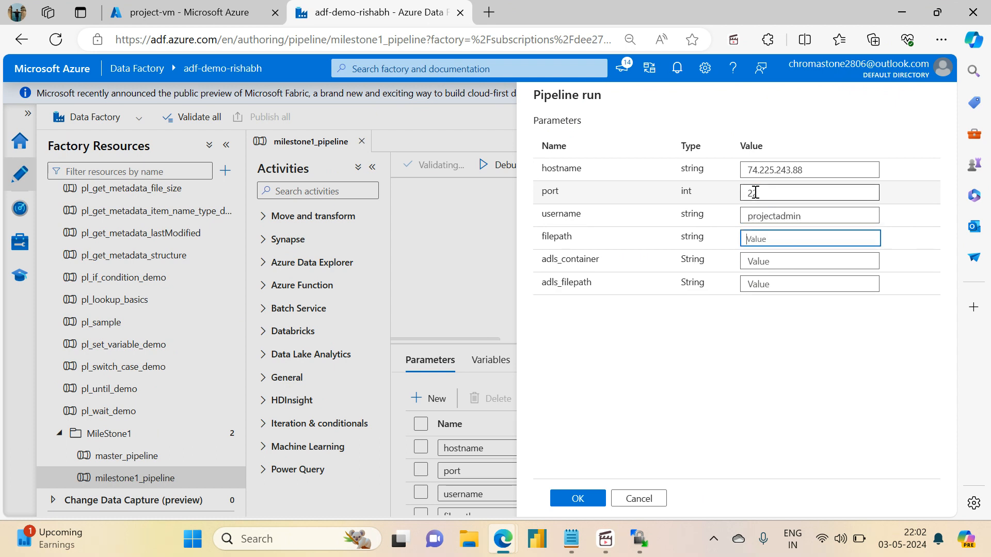
pyautogui.write('/use')
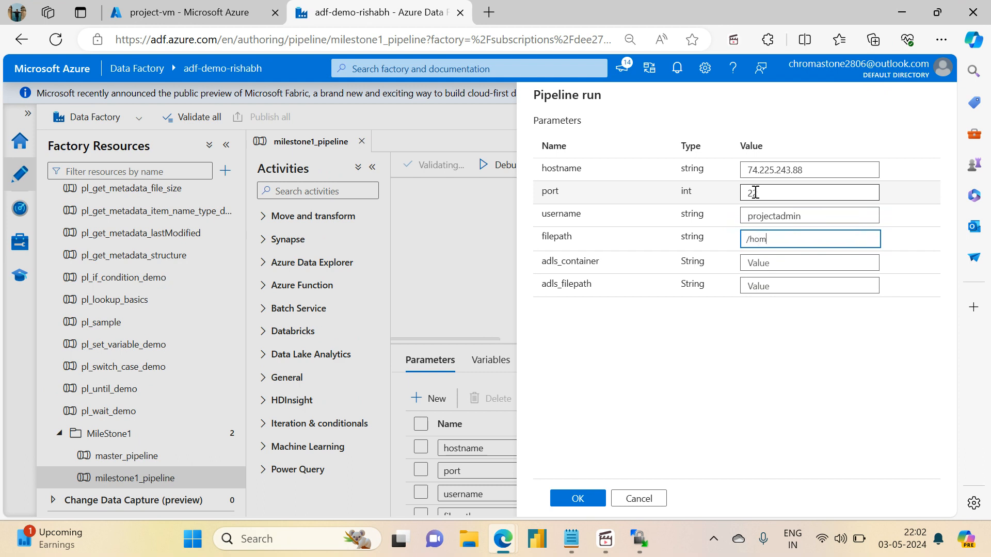
pyautogui.write('projectadmin')
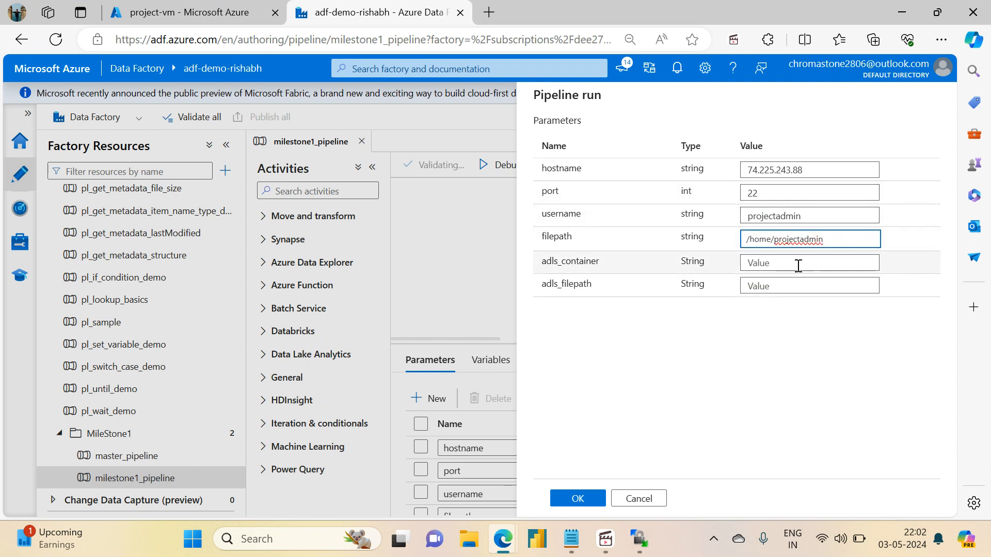
# Set the run's adls_container to sink and adls_filepath to variable_output, and start the debug run.
pyautogui.click(803, 262)
pyautogui.write('sink')
pyautogui.press('Tab')
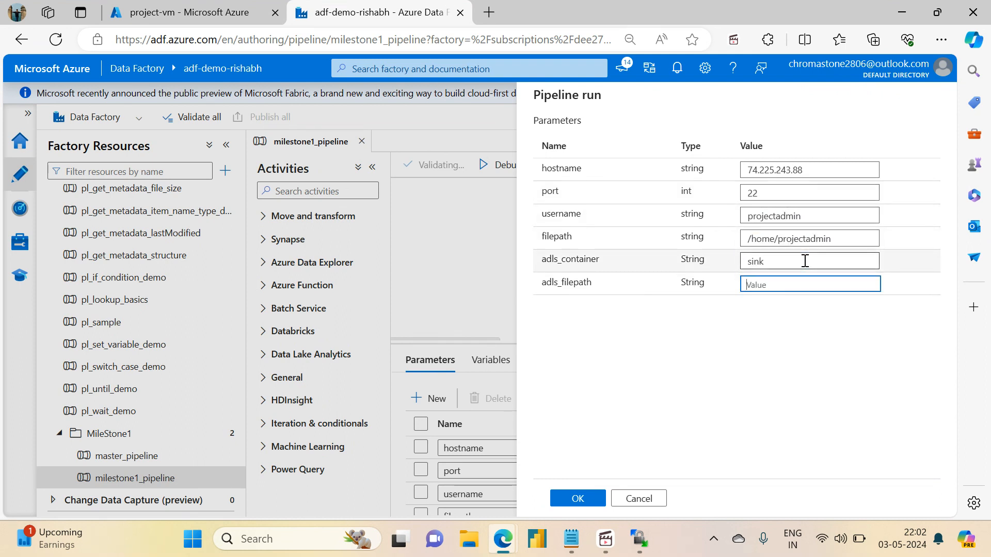
pyautogui.write('variable_output')
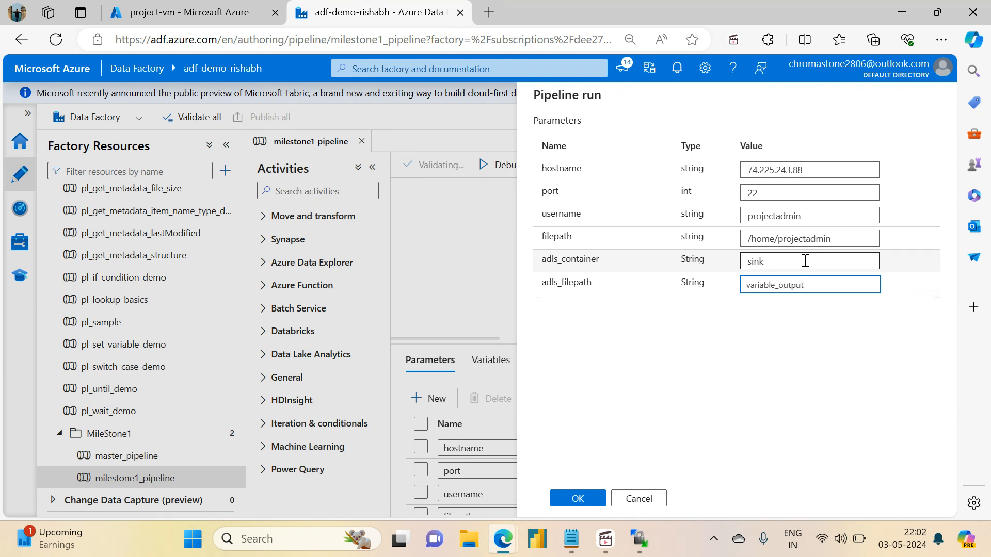
pyautogui.click(578, 498)
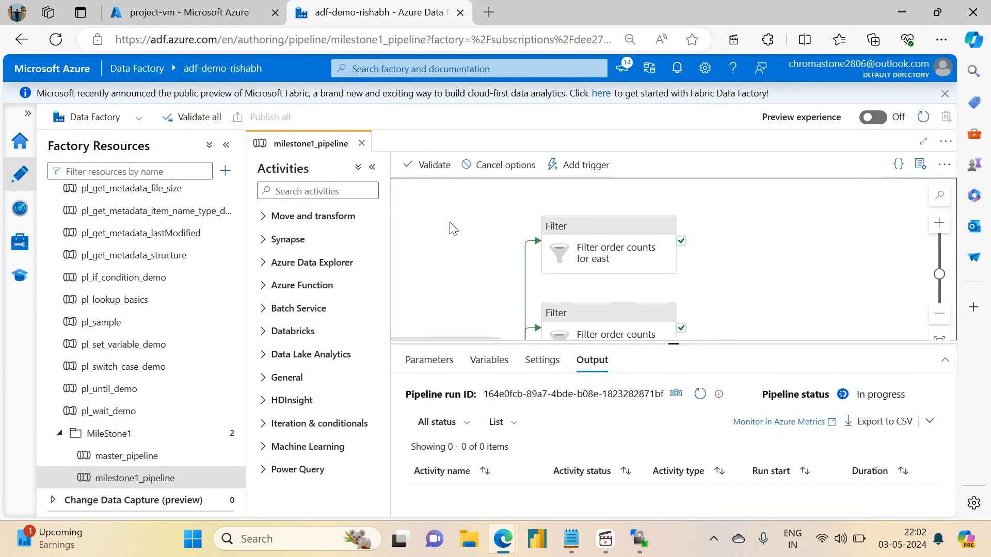
# Go from the azuredatafactoryrg resource group to storage account adfdemoadlsgen2acc and open the variable_output folder in its sink container.
pyautogui.click(139, 6)
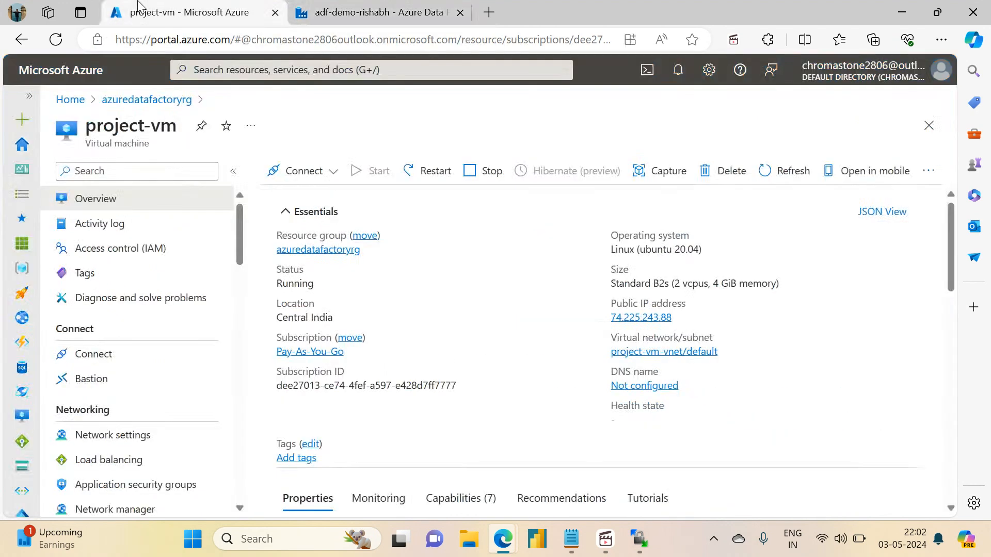
pyautogui.click(297, 250)
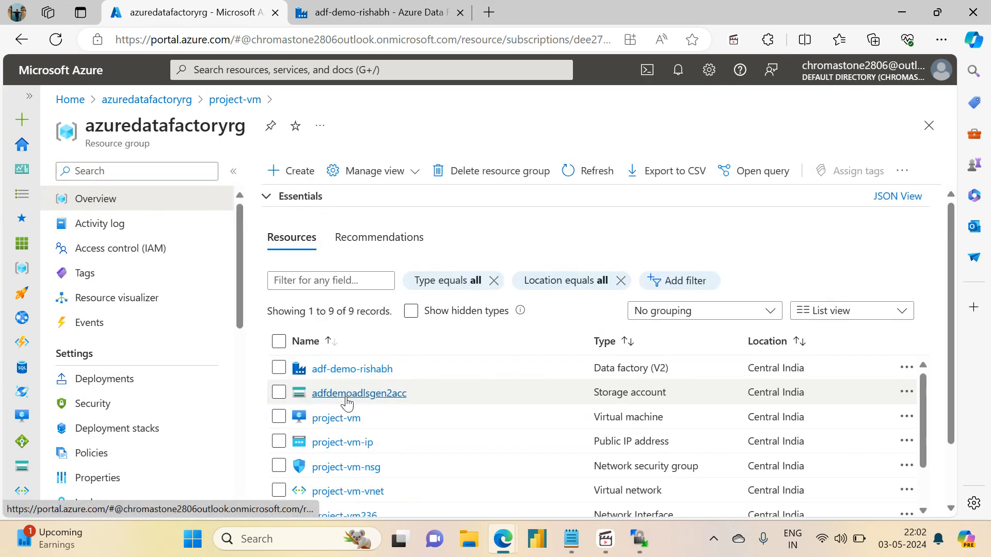
pyautogui.click(344, 397)
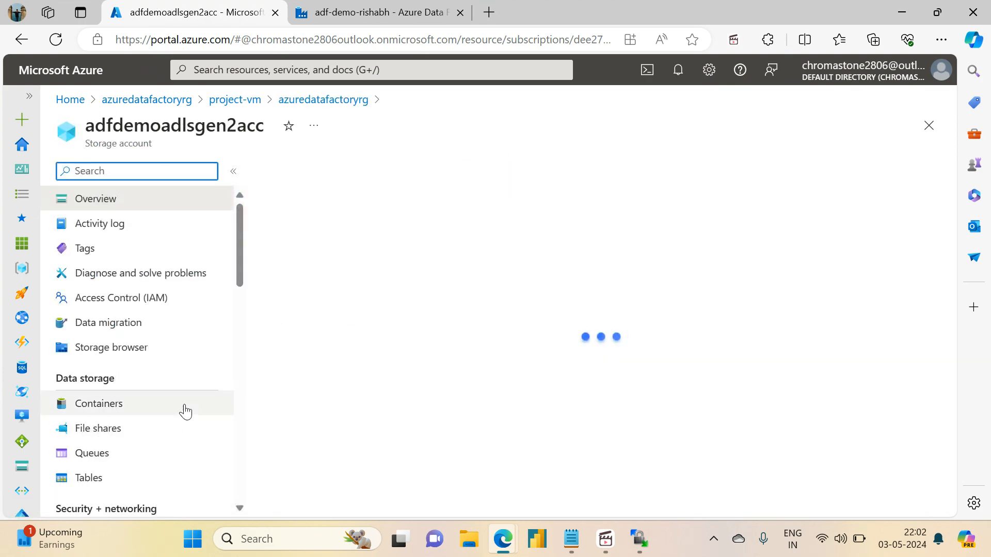
pyautogui.click(110, 428)
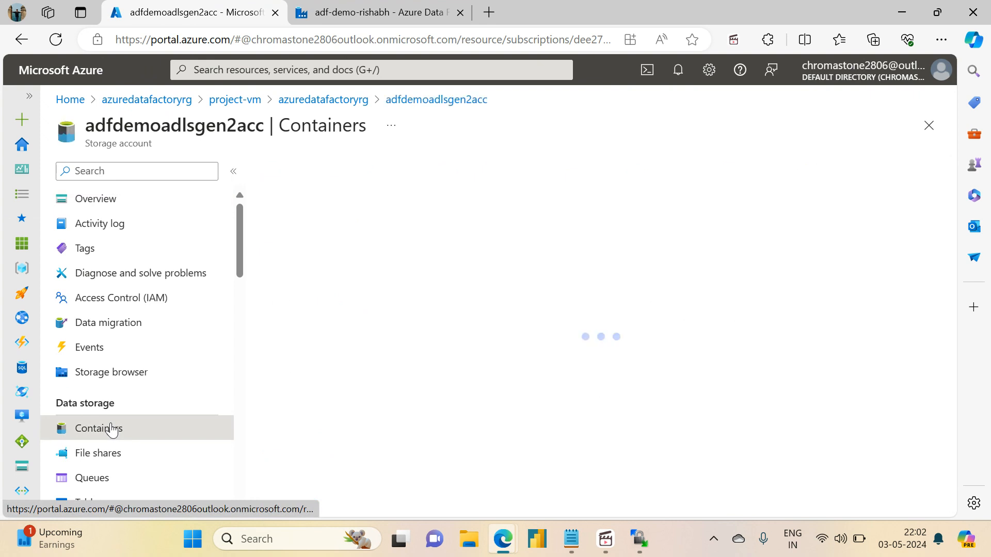
pyautogui.click(317, 330)
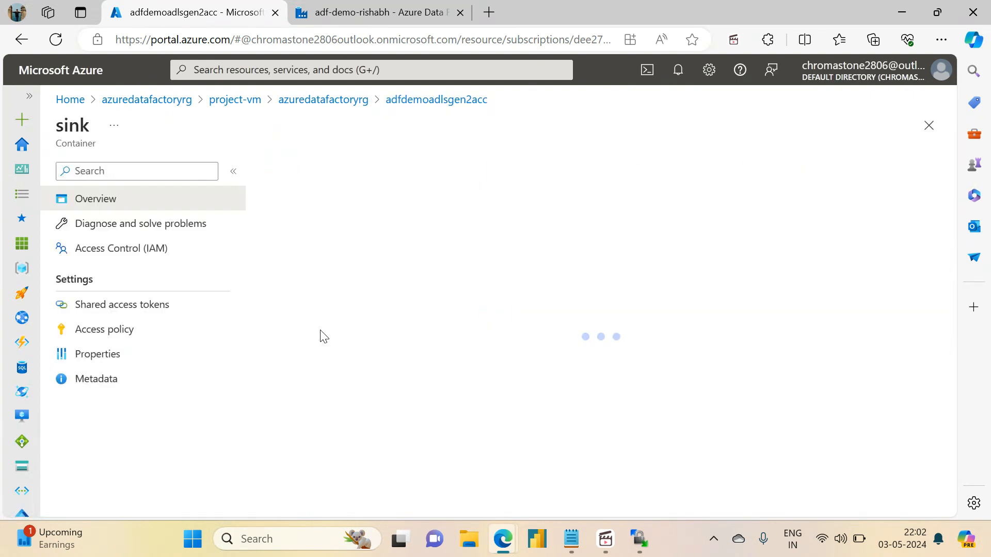
pyautogui.click(333, 311)
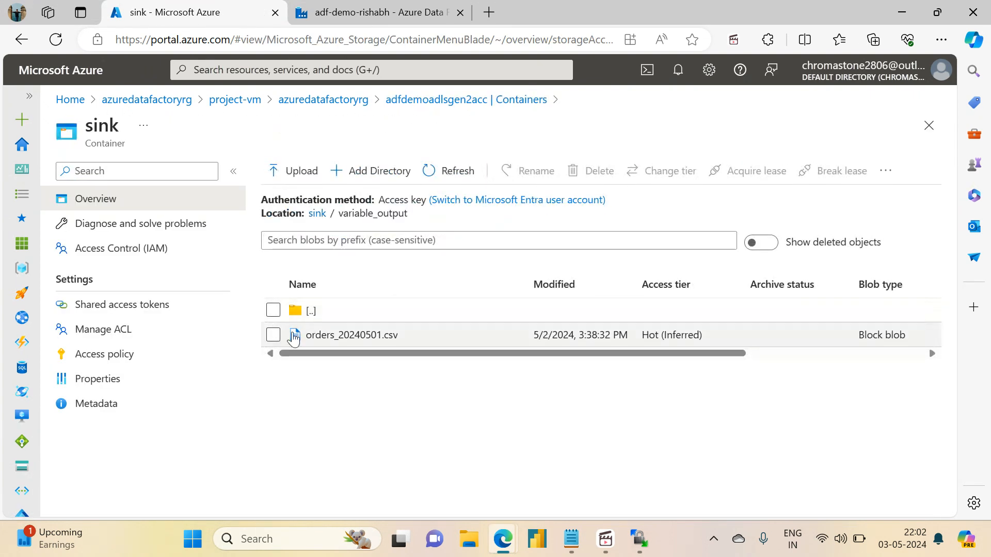
# Delete orders_20240501.csv from the variable_output folder.
pyautogui.click(273, 335)
pyautogui.click(590, 171)
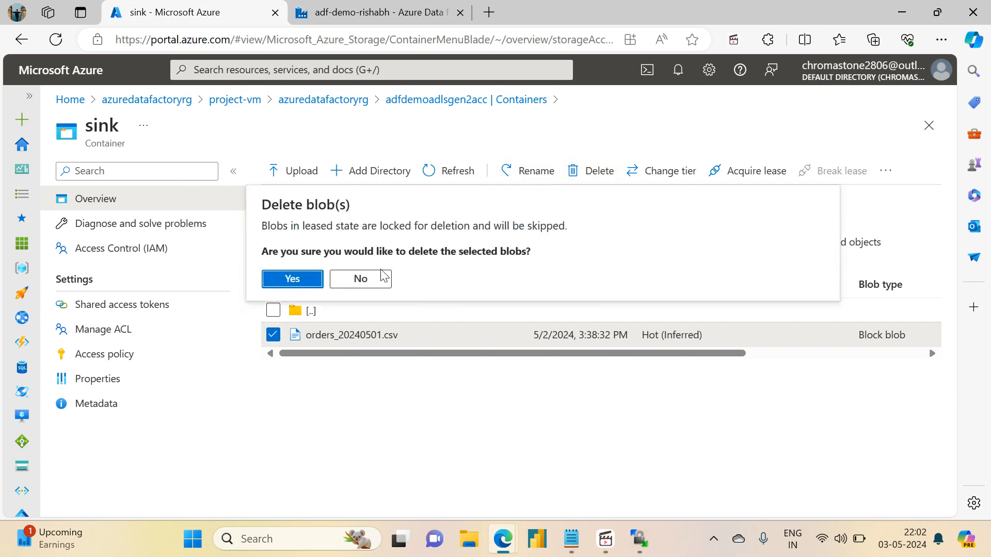
pyautogui.click(309, 281)
# Return to the milestone1_pipeline debug run, refresh its activity list and review the output of the Check order file size activity.
pyautogui.click(399, 6)
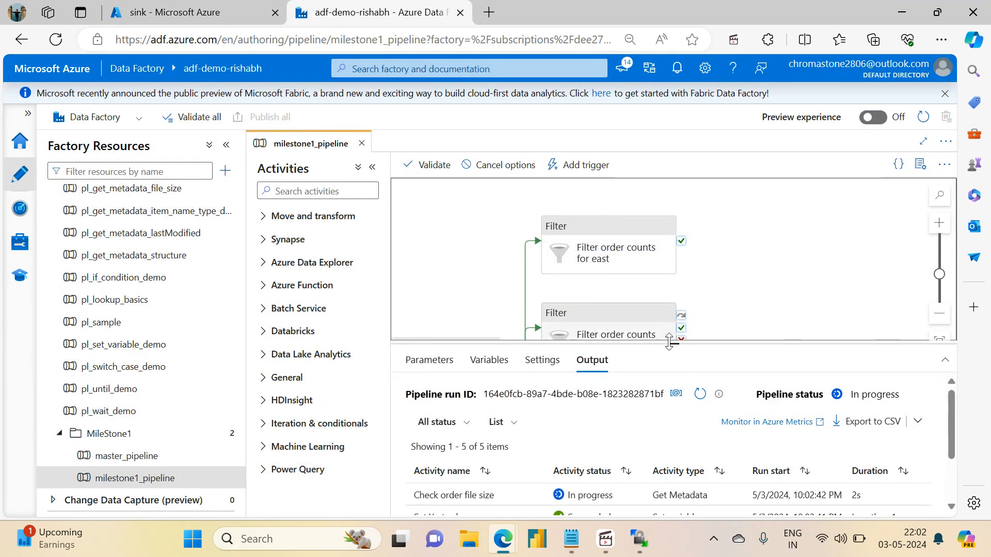
pyautogui.moveTo(673, 342); pyautogui.dragTo(673, 216)
pyautogui.click(700, 270)
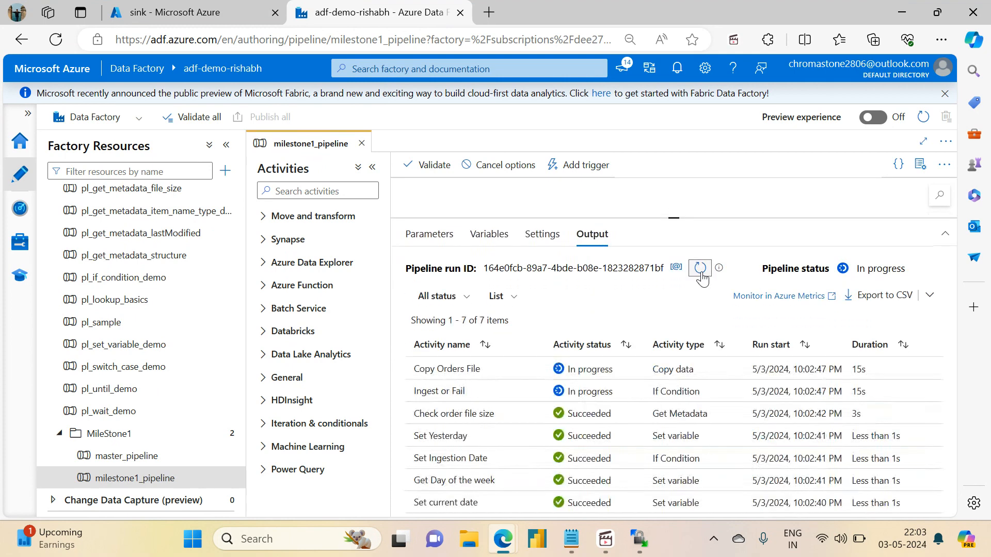
pyautogui.click(527, 414)
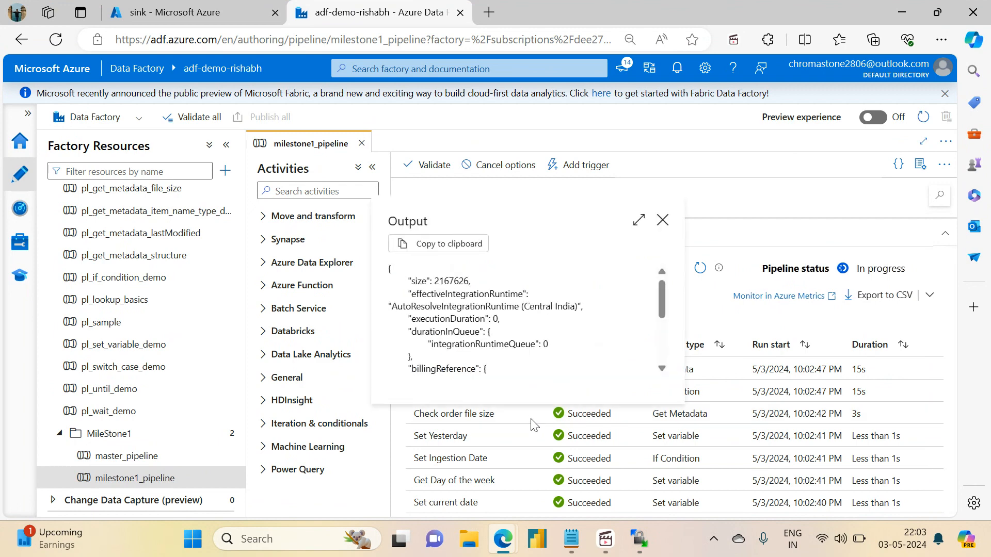
pyautogui.moveTo(665, 303); pyautogui.dragTo(661, 342)
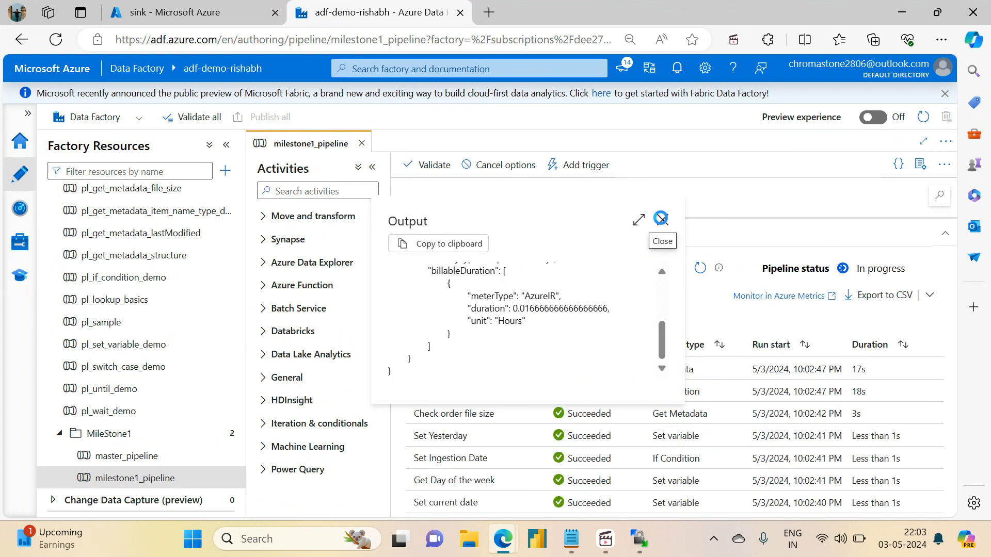
pyautogui.click(662, 219)
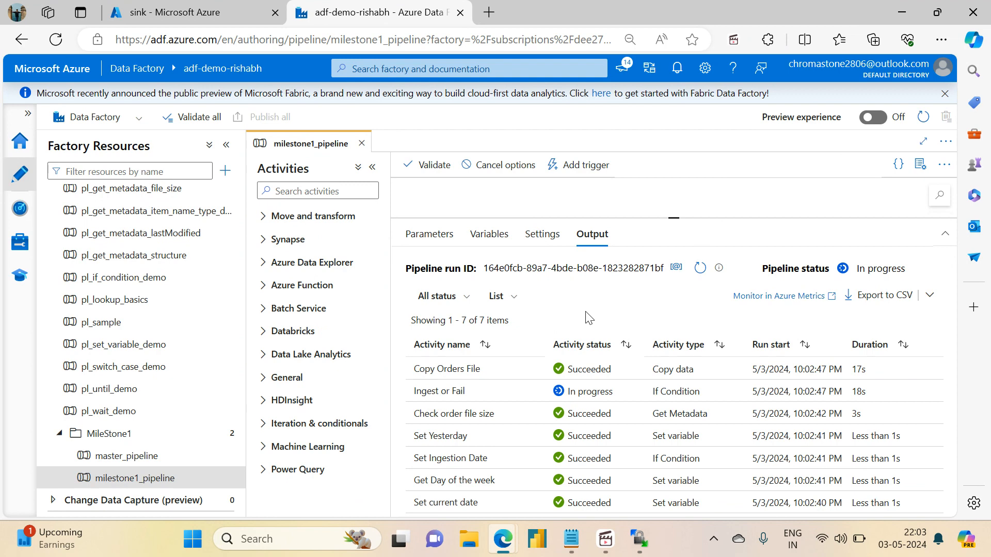
# Refresh the run status and the sink container's variable_output folder to check for the copied orders file.
pyautogui.click(700, 268)
pyautogui.click(246, 7)
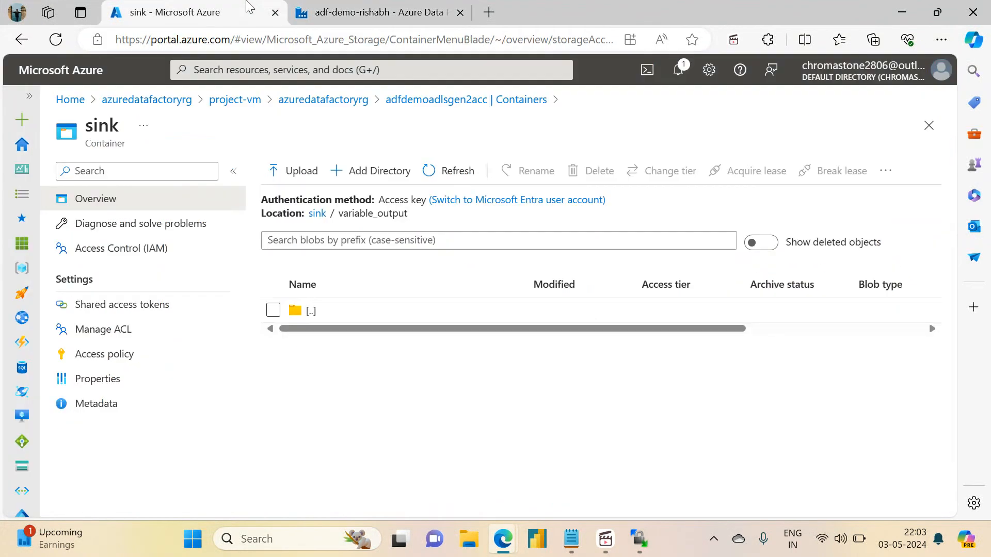
pyautogui.click(438, 180)
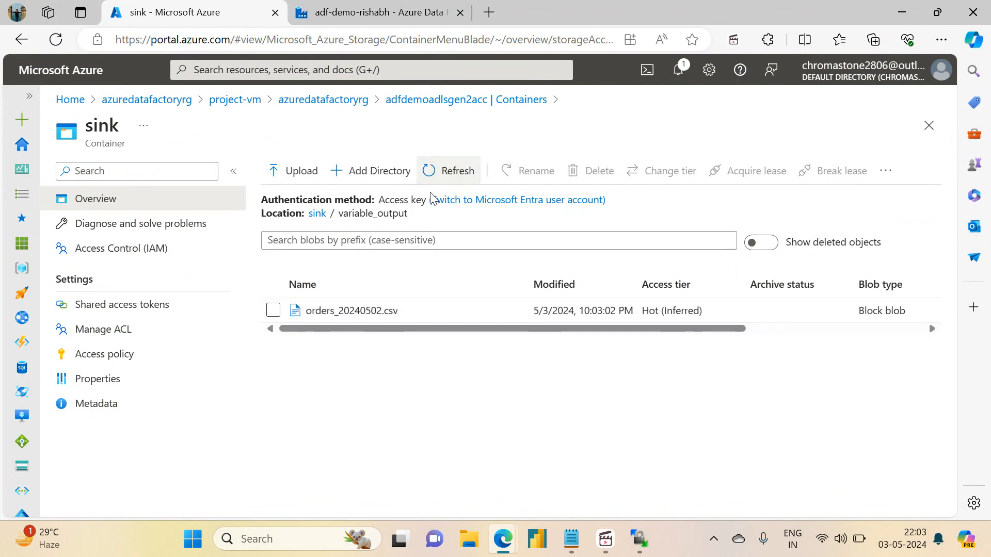
# Monitor the milestone1_pipeline debug run by refreshing its activity statuses, including the lookup and regional filter activities.
pyautogui.click(377, 7)
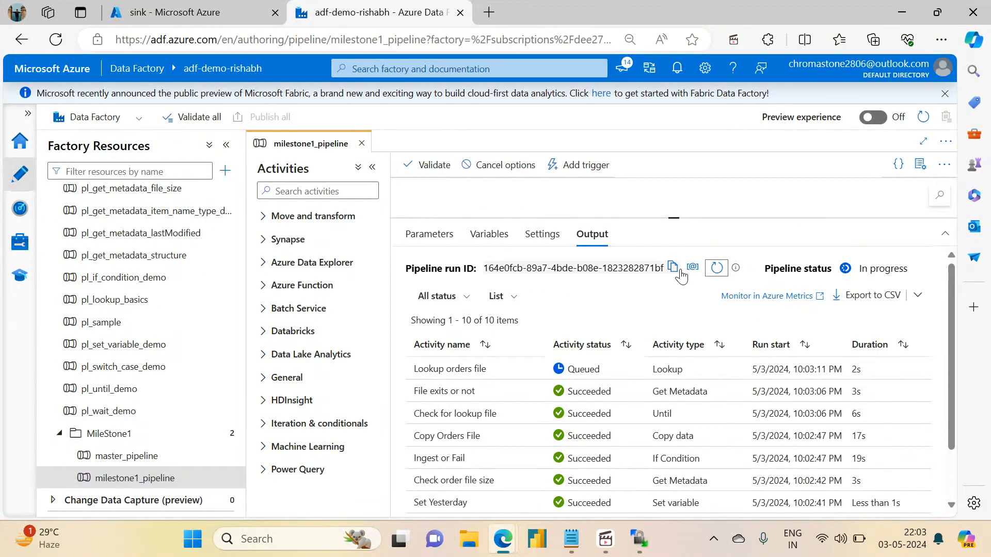
pyautogui.click(700, 268)
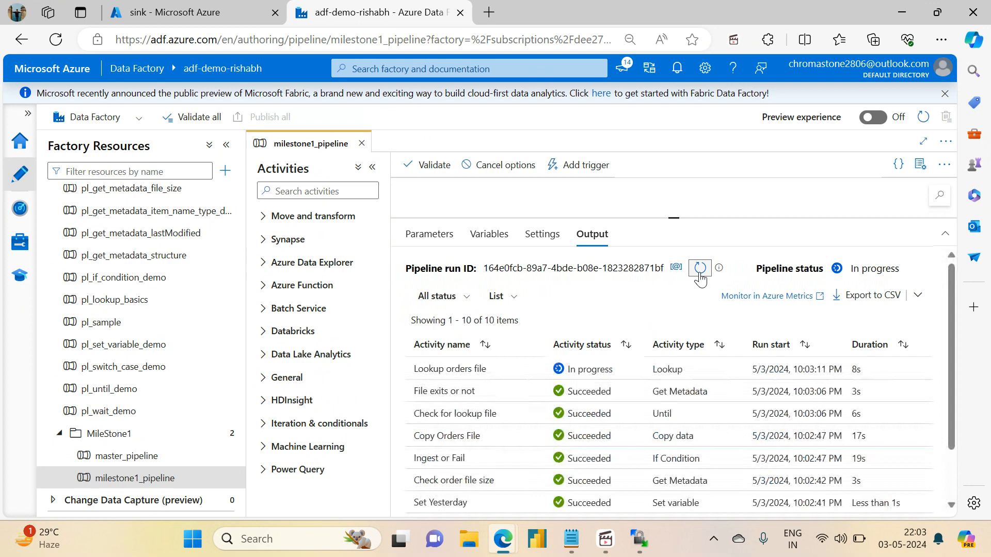
pyautogui.click(699, 268)
pyautogui.click(700, 268)
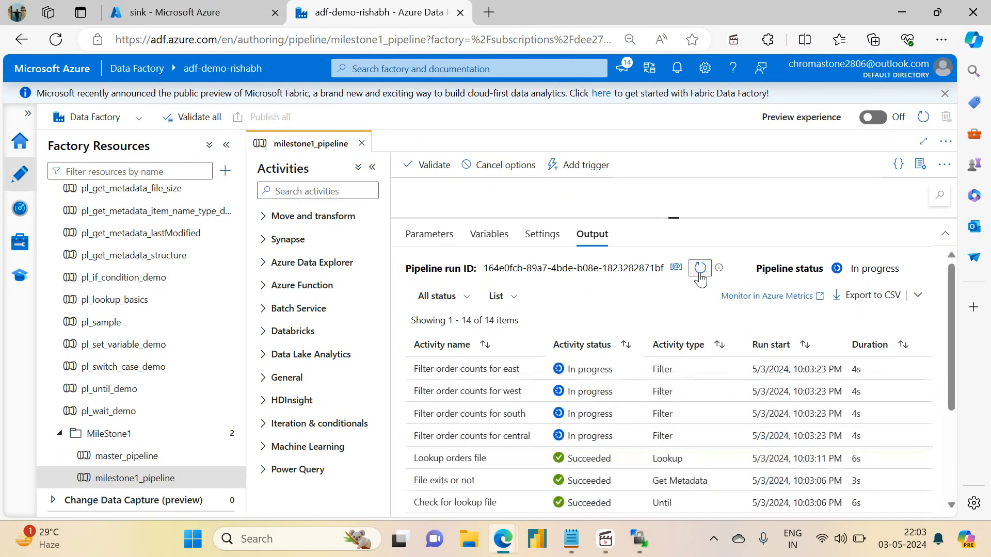
pyautogui.click(700, 271)
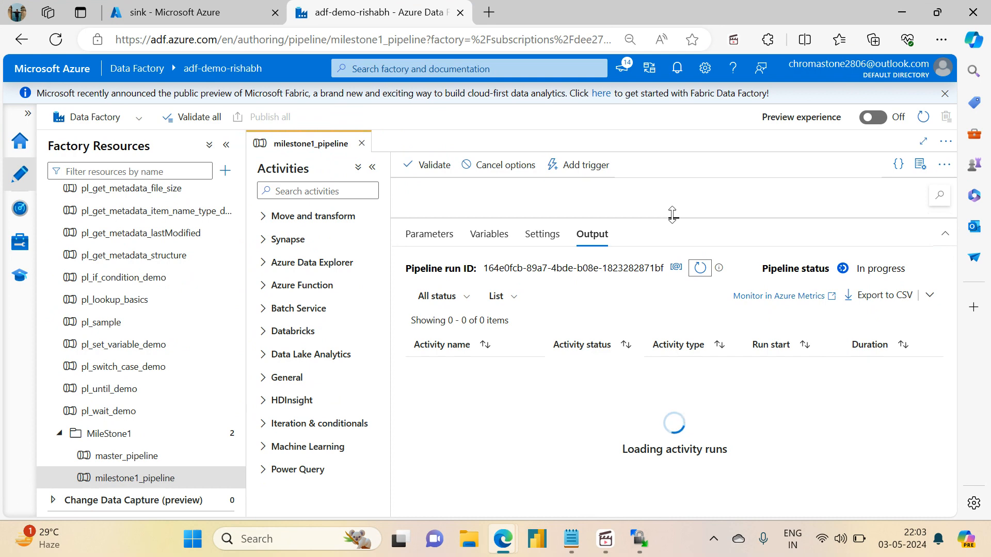
pyautogui.moveTo(671, 215); pyautogui.dragTo(707, 355)
pyautogui.click(700, 407)
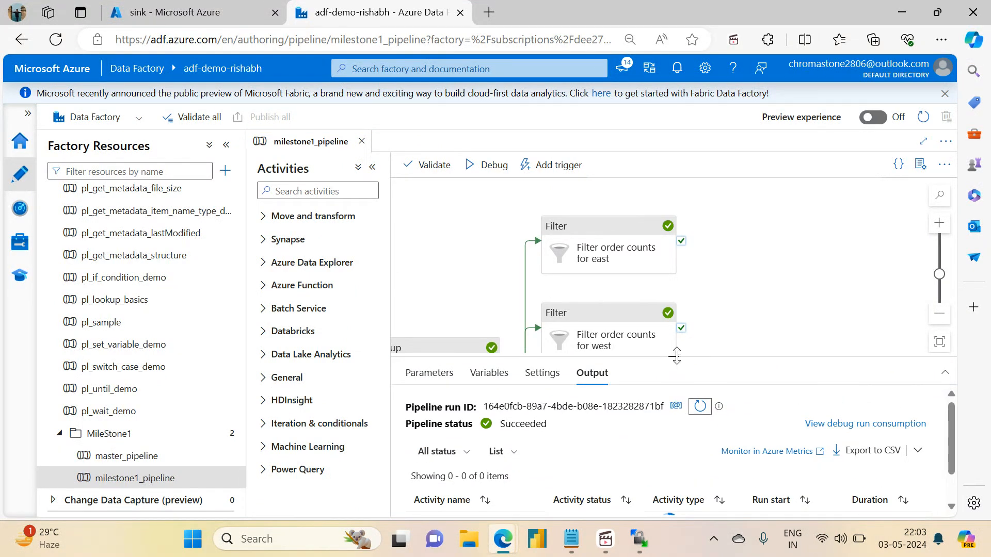
pyautogui.moveTo(676, 355); pyautogui.dragTo(652, 163)
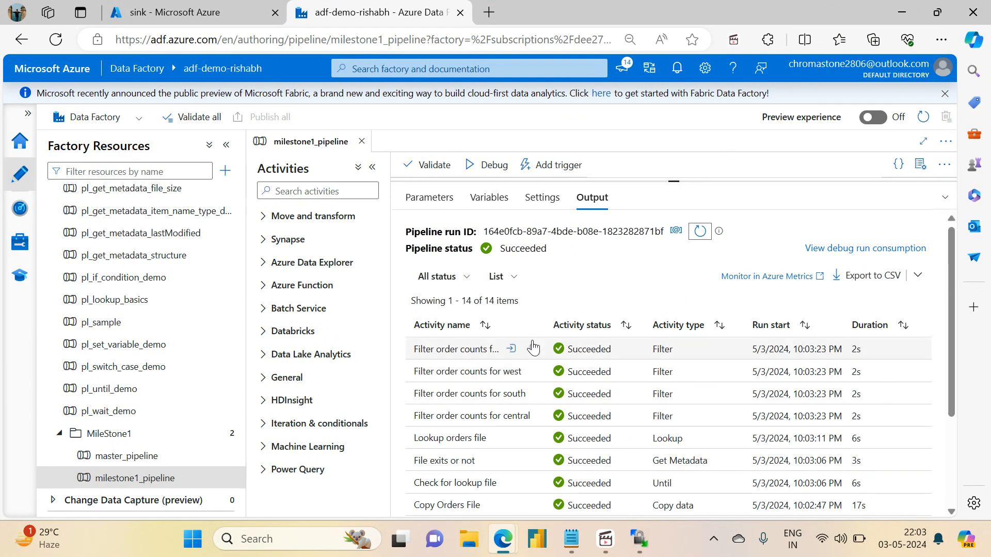
# Open the output of the Filter order counts for east activity and copy the property name FilteredItemsCount.
pyautogui.click(533, 353)
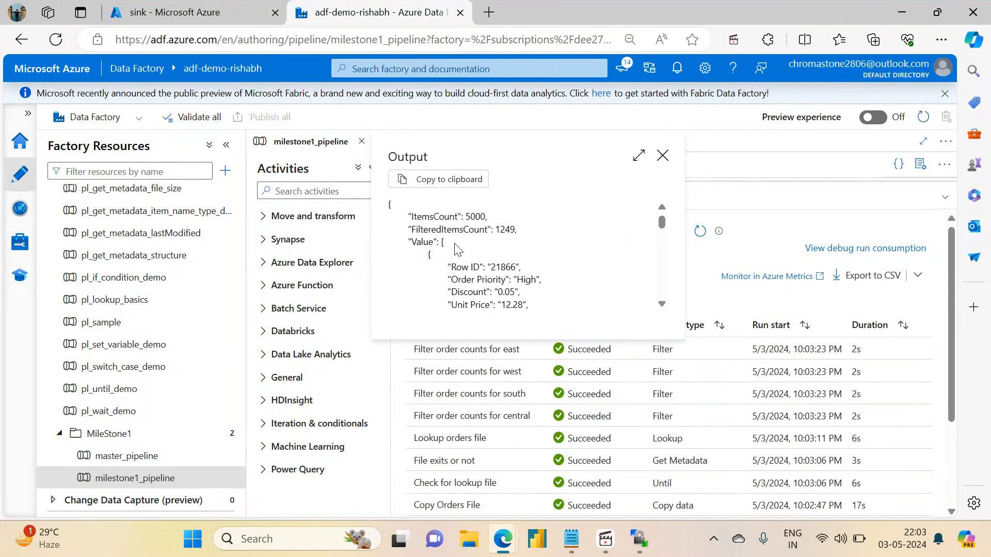
pyautogui.doubleClick(434, 218)
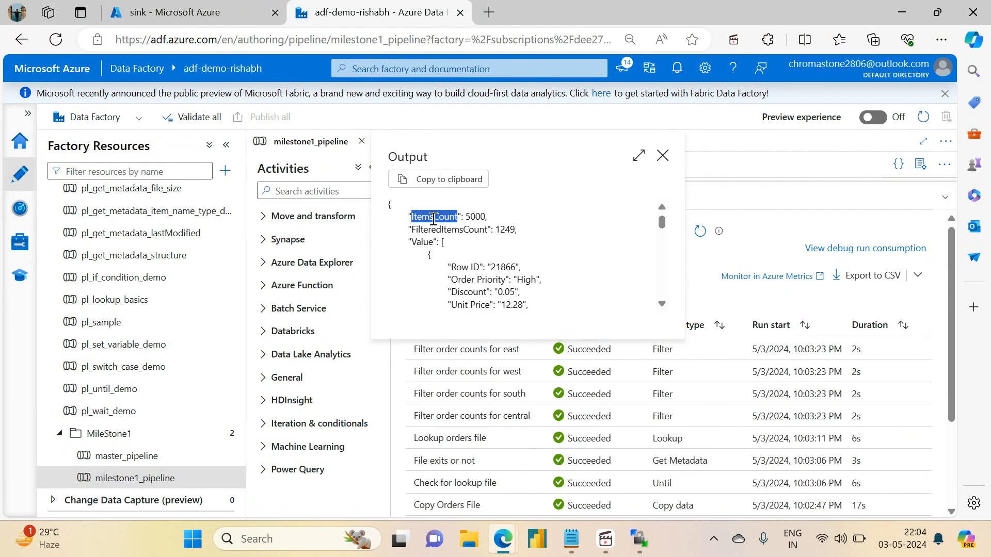
pyautogui.doubleClick(461, 231)
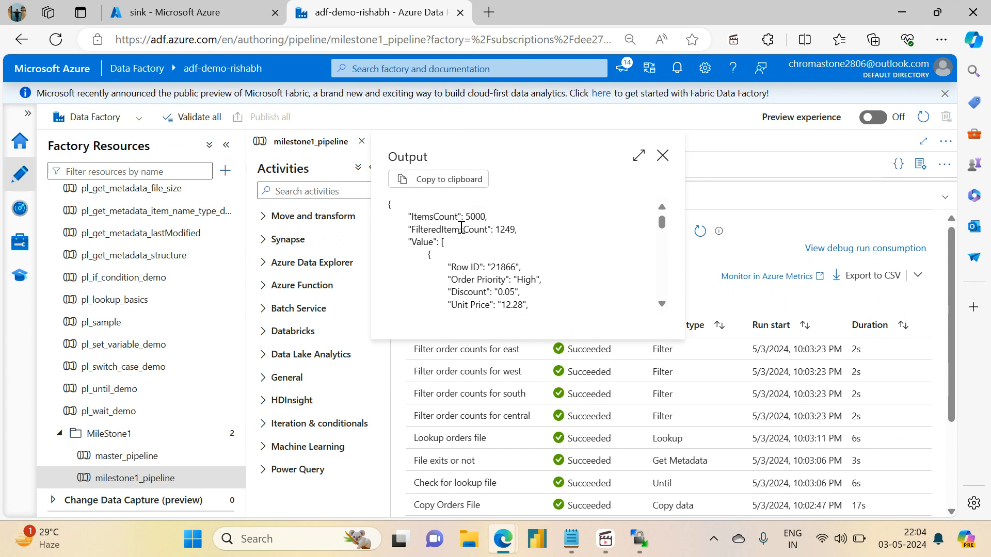
pyautogui.doubleClick(422, 242)
pyautogui.doubleClick(426, 229)
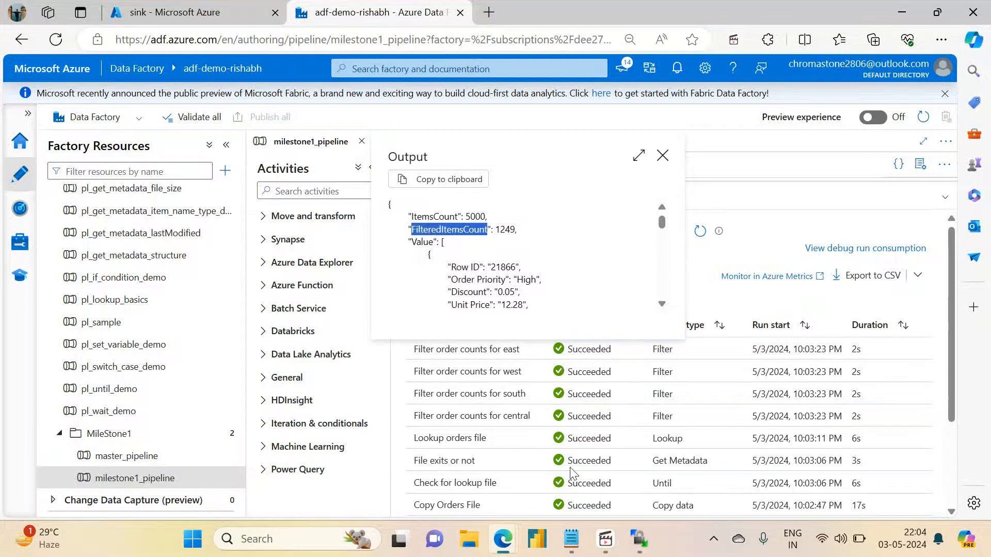
# Switch to the ADF Milestone 1 notes in Notepad, add FilteredItemsCount on its own line below the task list, and minimize Notepad.
pyautogui.click(576, 537)
pyautogui.click(371, 426)
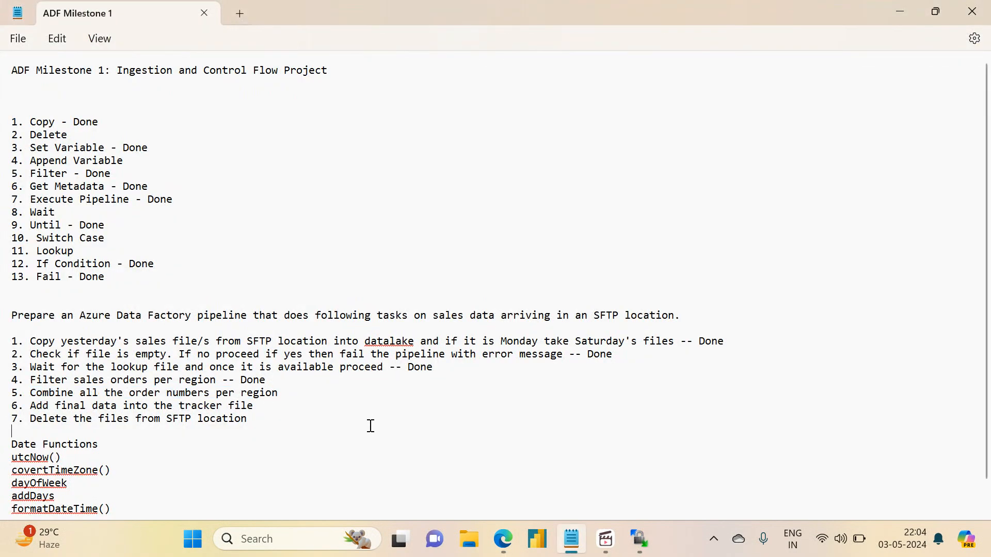
pyautogui.press('Return')
pyautogui.press('Return')
pyautogui.press('Return')
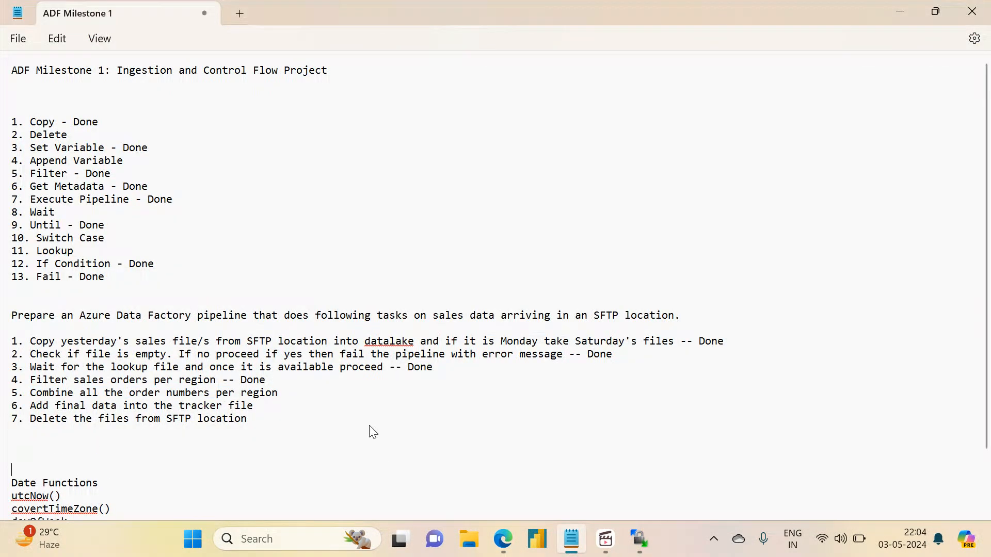
pyautogui.press('Up')
pyautogui.press('Up')
pyautogui.write('FilteredItemsCount')
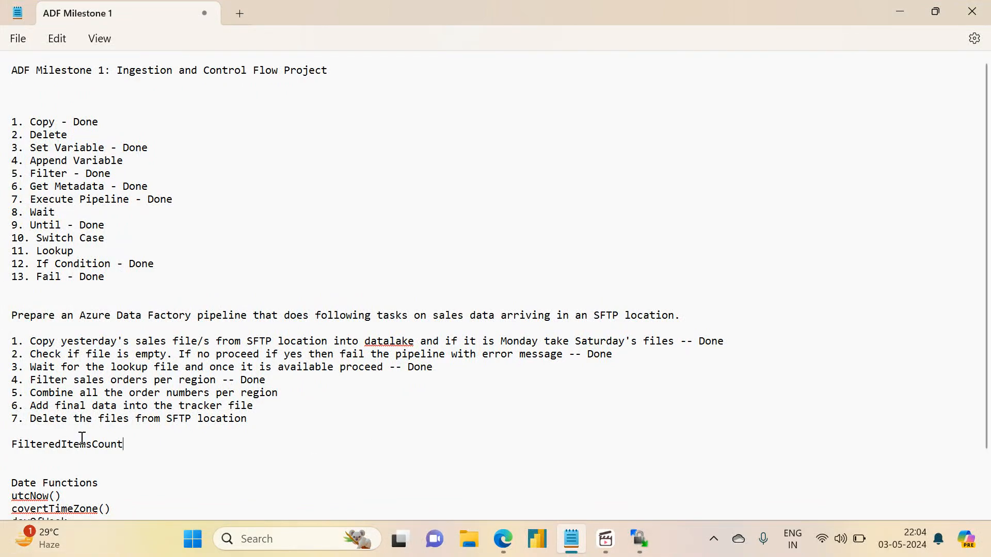
pyautogui.click(902, 17)
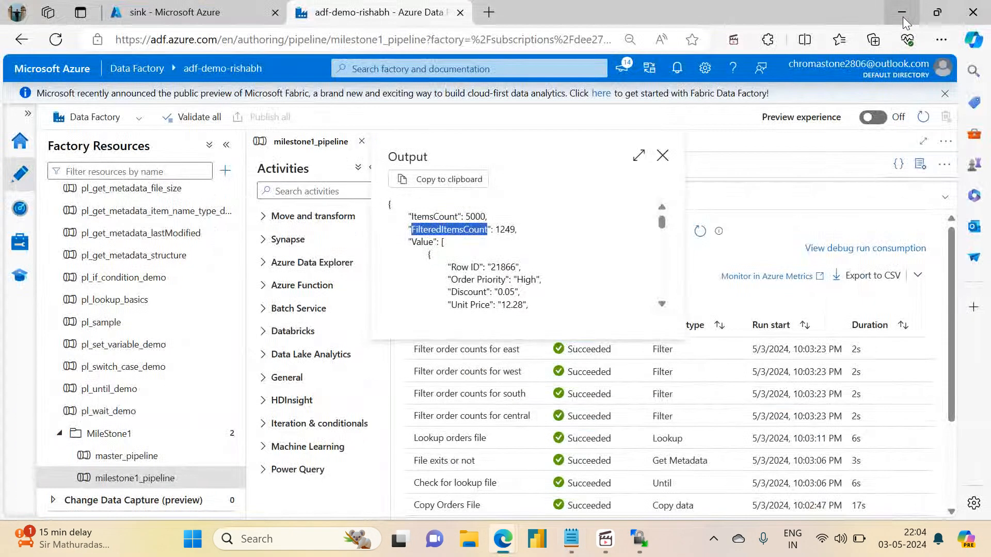
# Close the east filter's output and open the variables list of milestone1_pipeline.
pyautogui.click(663, 155)
pyautogui.moveTo(670, 180); pyautogui.dragTo(534, 231)
pyautogui.click(469, 251)
pyautogui.click(485, 245)
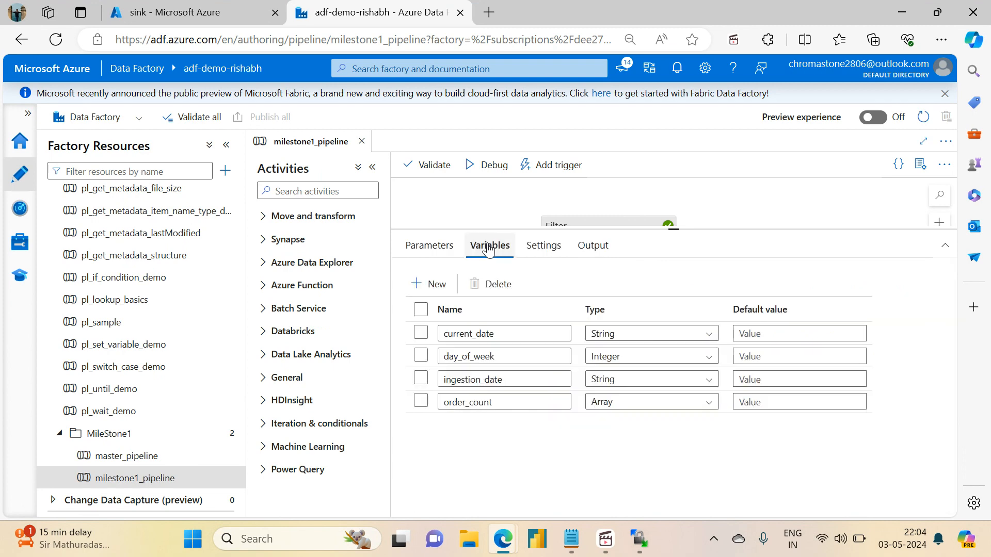
pyautogui.click(419, 286)
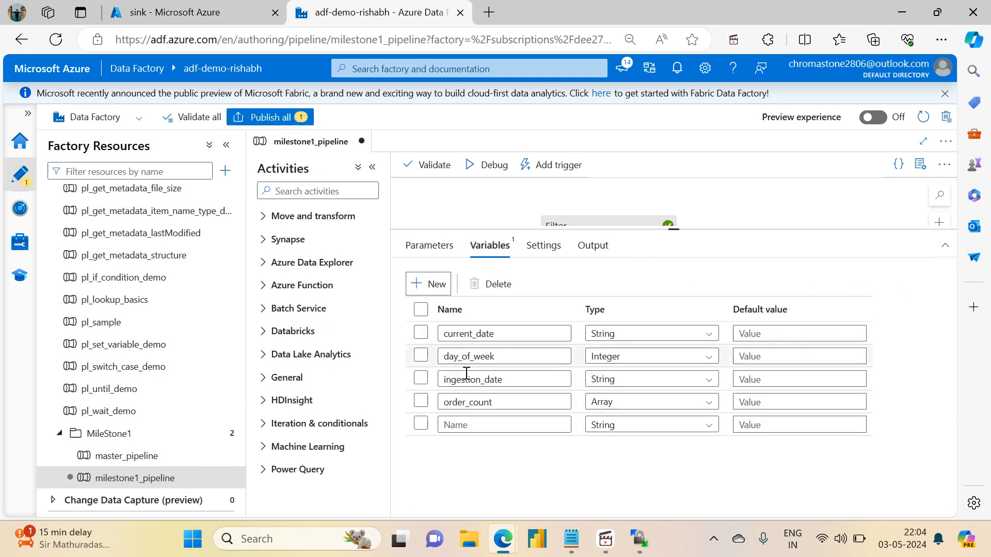
pyautogui.click(471, 424)
pyautogui.write('orders_per_region')
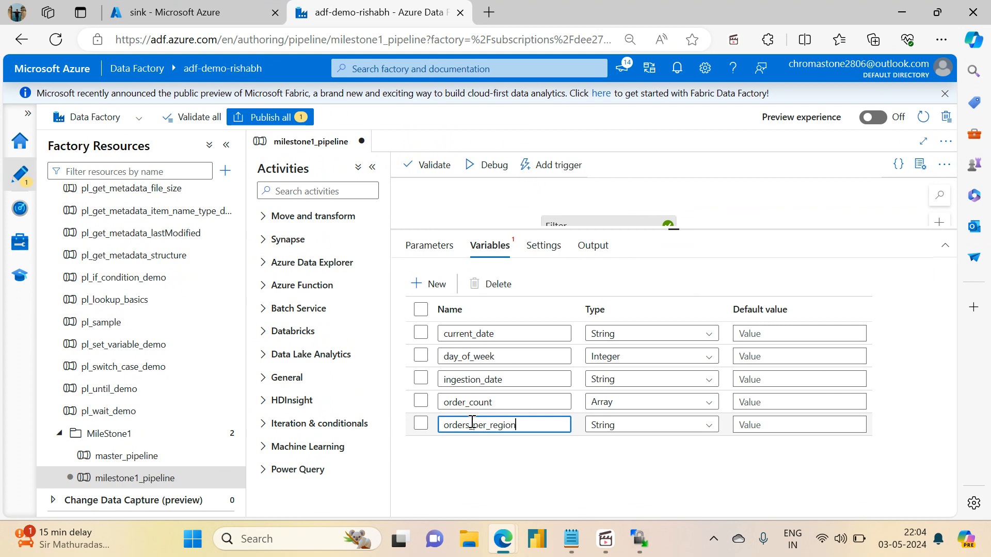
pyautogui.click(631, 427)
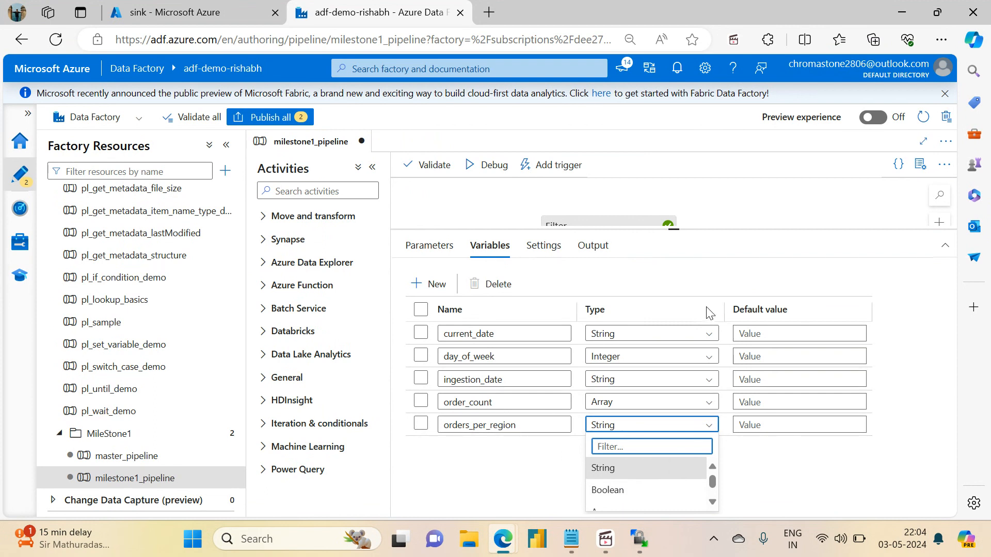
pyautogui.click(544, 484)
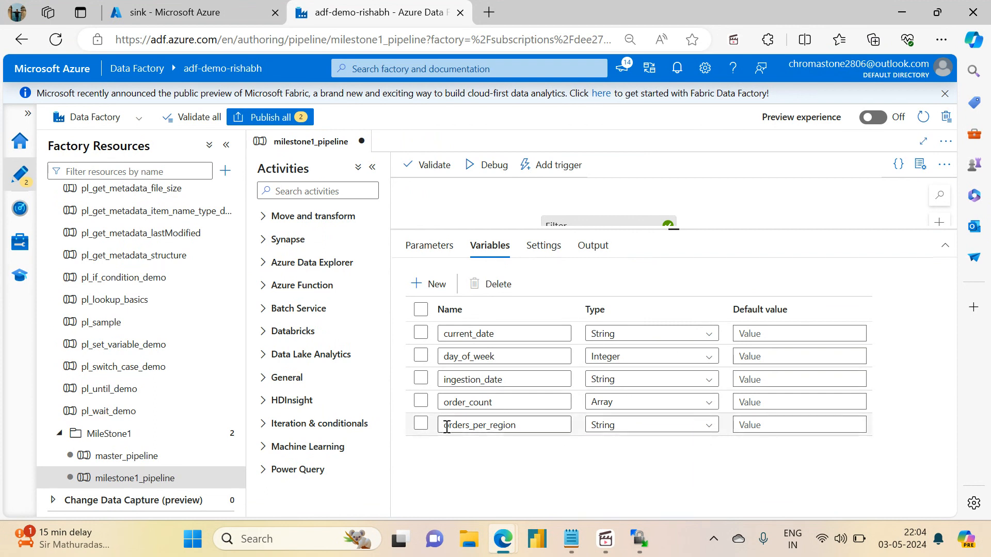
pyautogui.click(416, 430)
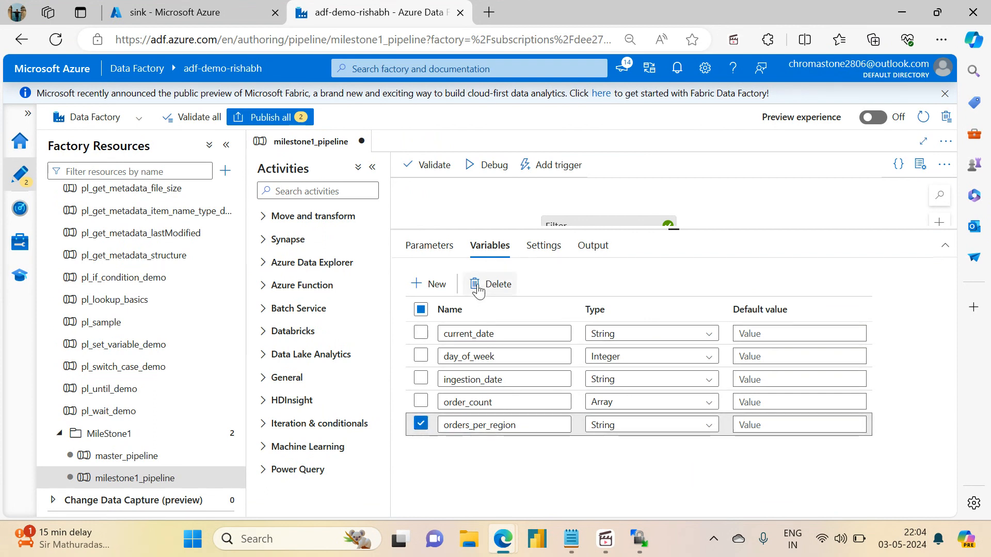
pyautogui.click(477, 284)
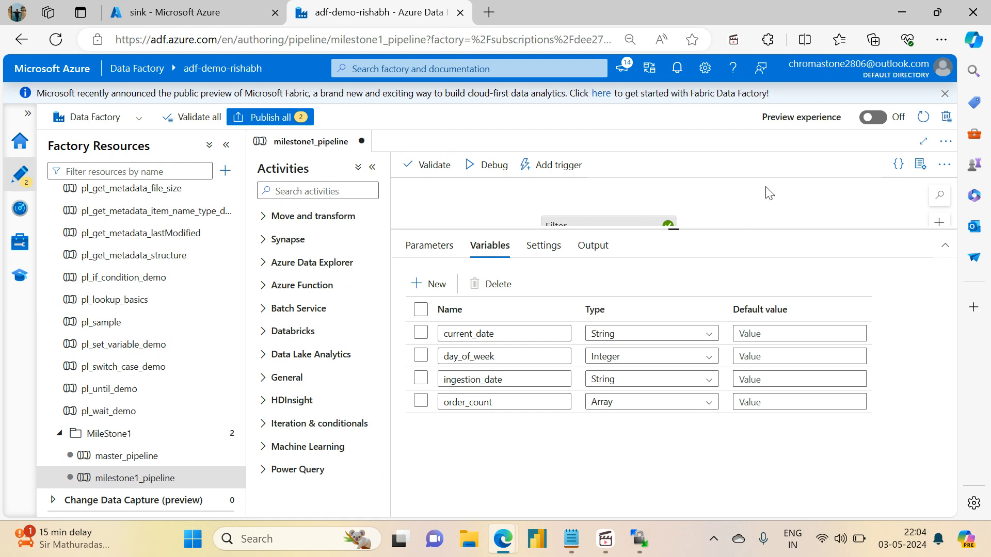
# Add an Append variable activity to the canvas and connect it to the success output of Filter order counts for east.
pyautogui.moveTo(675, 228); pyautogui.dragTo(673, 330)
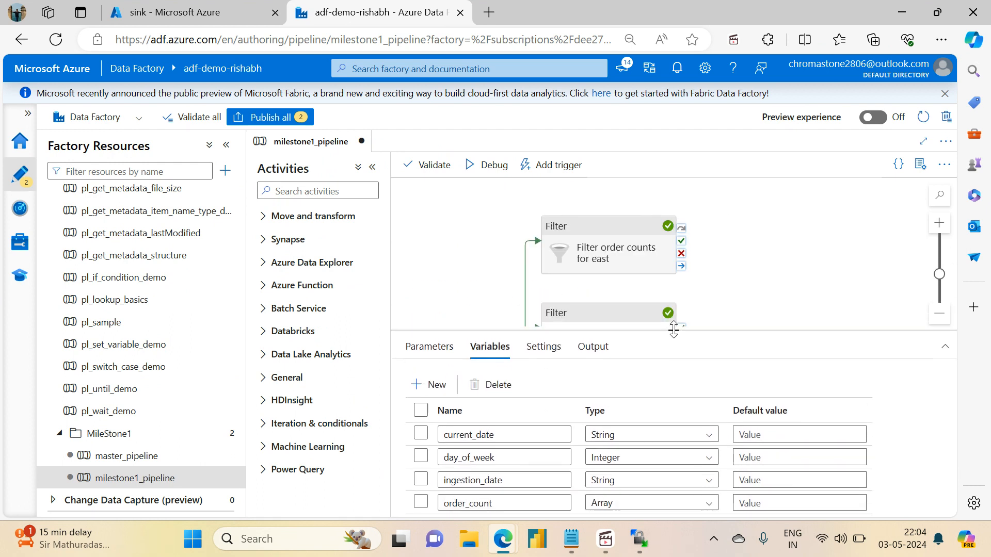
pyautogui.moveTo(711, 303); pyautogui.dragTo(589, 295)
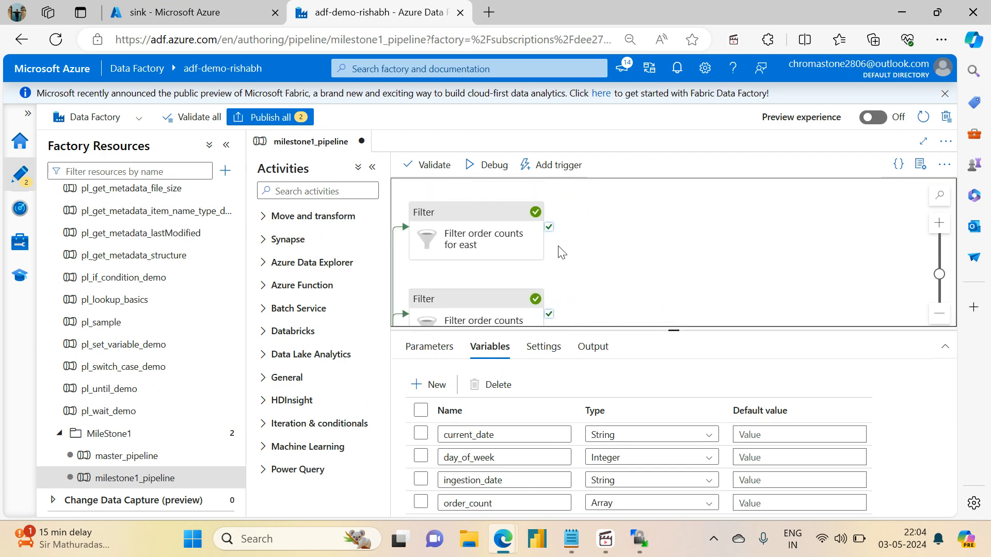
pyautogui.moveTo(549, 234)
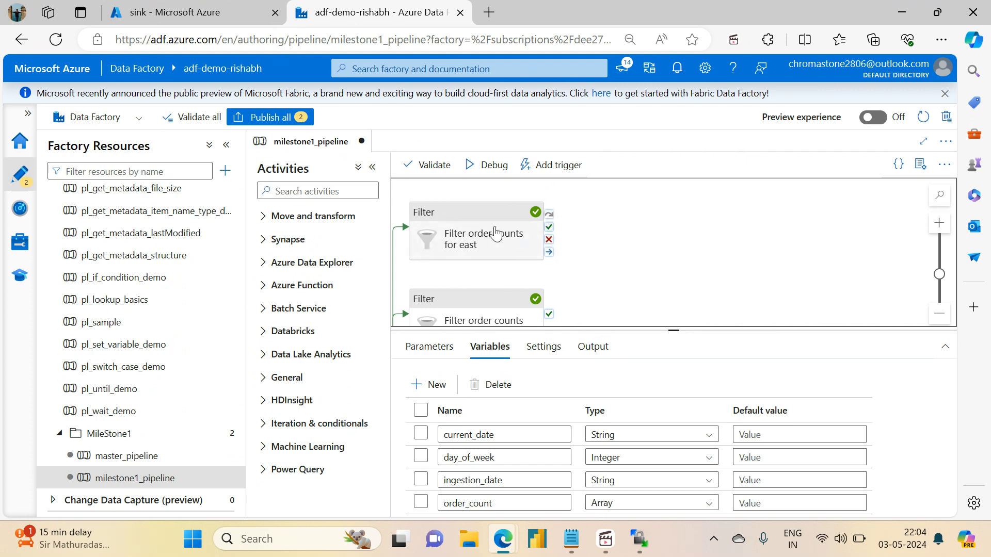
pyautogui.click(344, 196)
pyautogui.write('a')
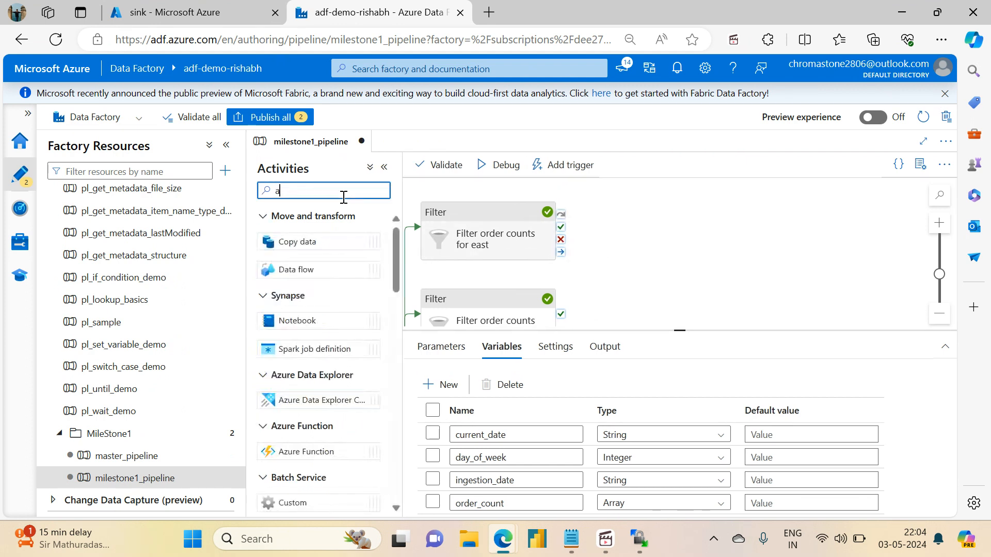
pyautogui.write('pp')
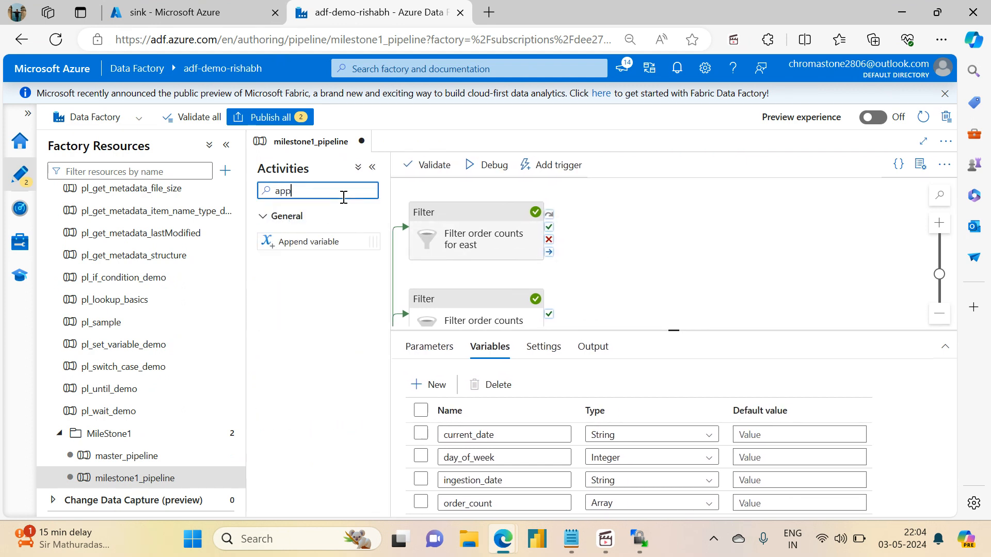
pyautogui.moveTo(309, 240); pyautogui.dragTo(674, 228)
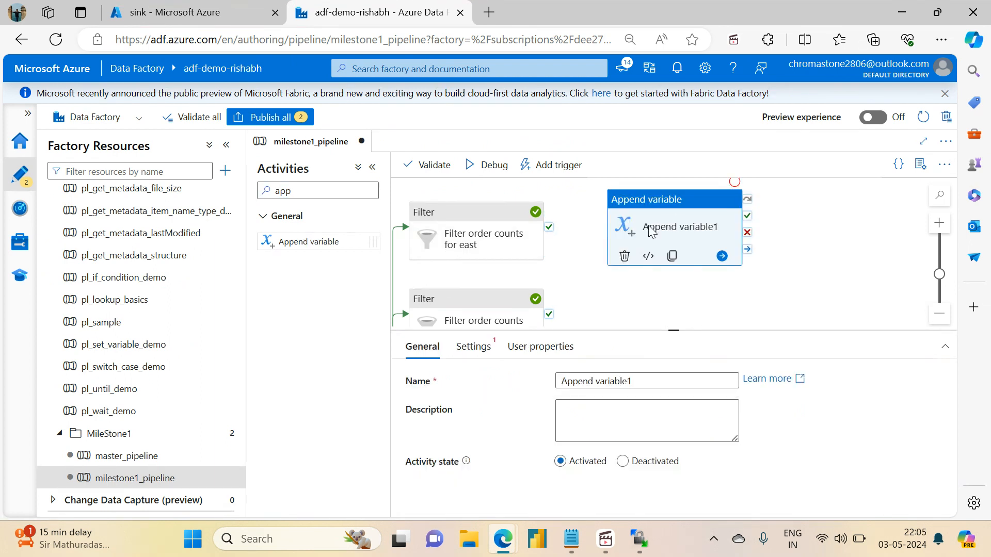
pyautogui.moveTo(548, 227); pyautogui.dragTo(659, 240)
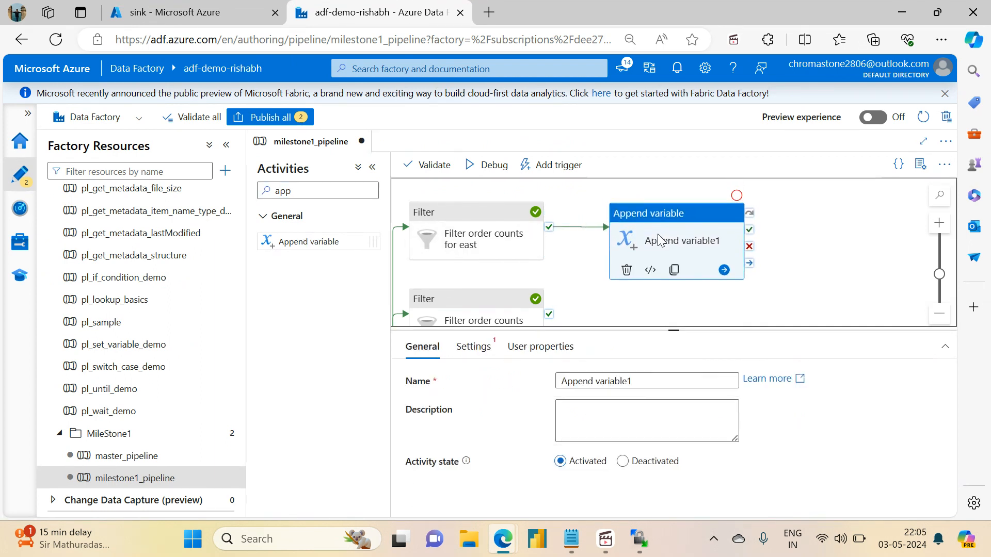
# Rename the new Append variable activity as Append east orders.
pyautogui.click(632, 382)
pyautogui.moveTo(638, 383); pyautogui.dragTo(605, 383)
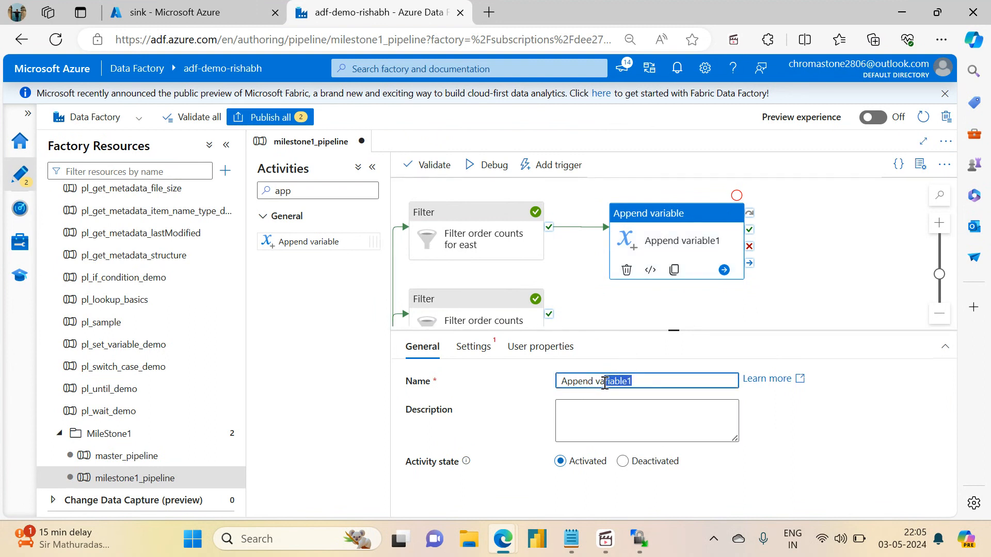
pyautogui.press('BackSpace')
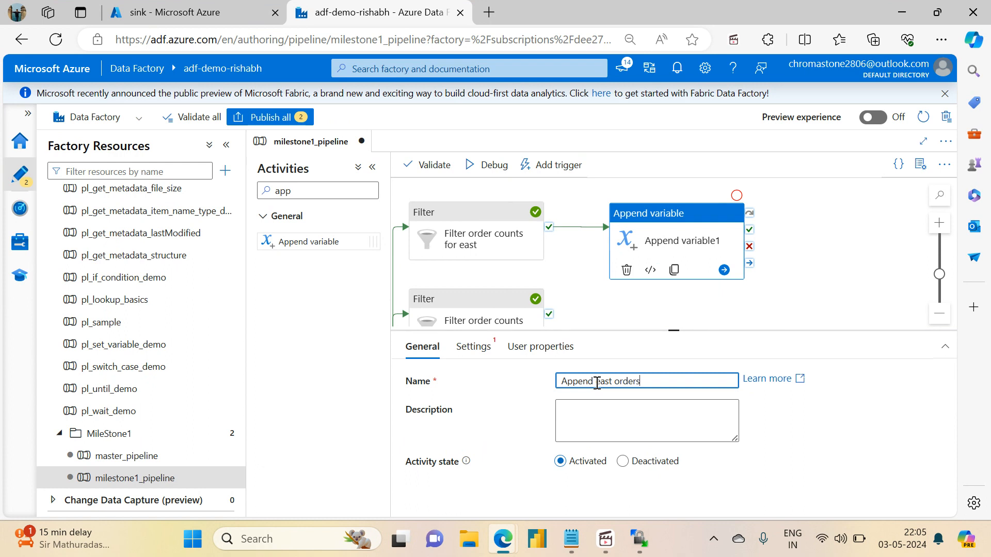
pyautogui.click(689, 227)
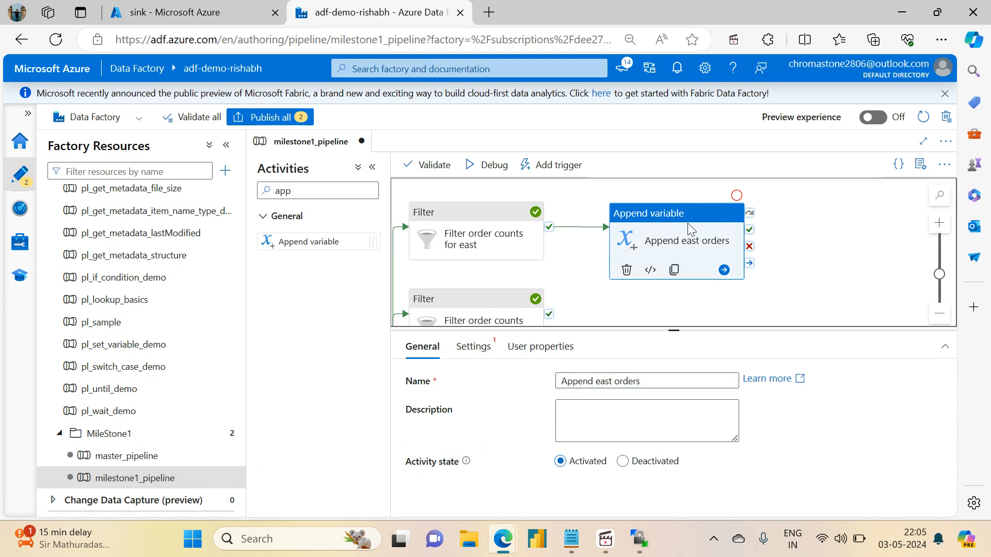
# Set order_count as the variable that the Append east orders activity appends to.
pyautogui.click(473, 346)
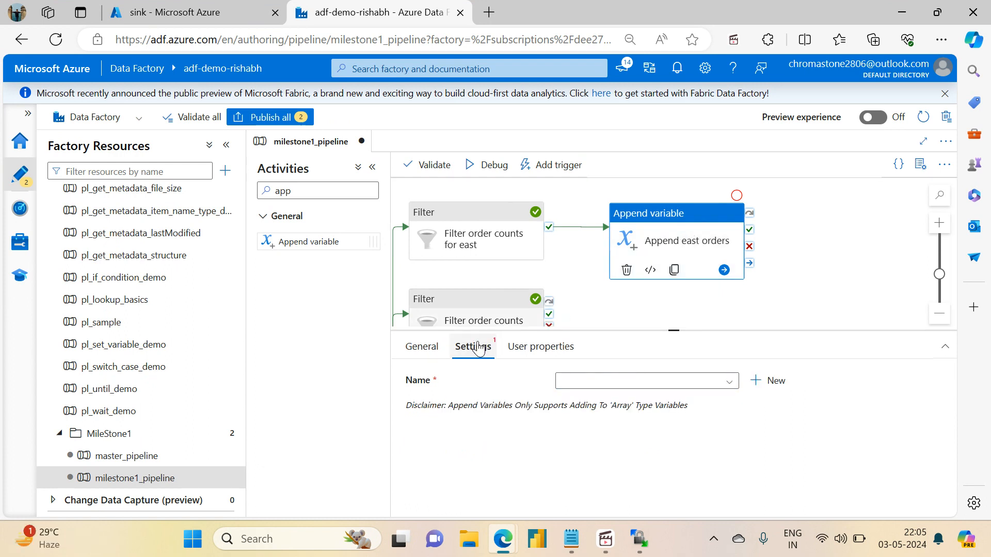
pyautogui.click(725, 382)
pyautogui.click(618, 405)
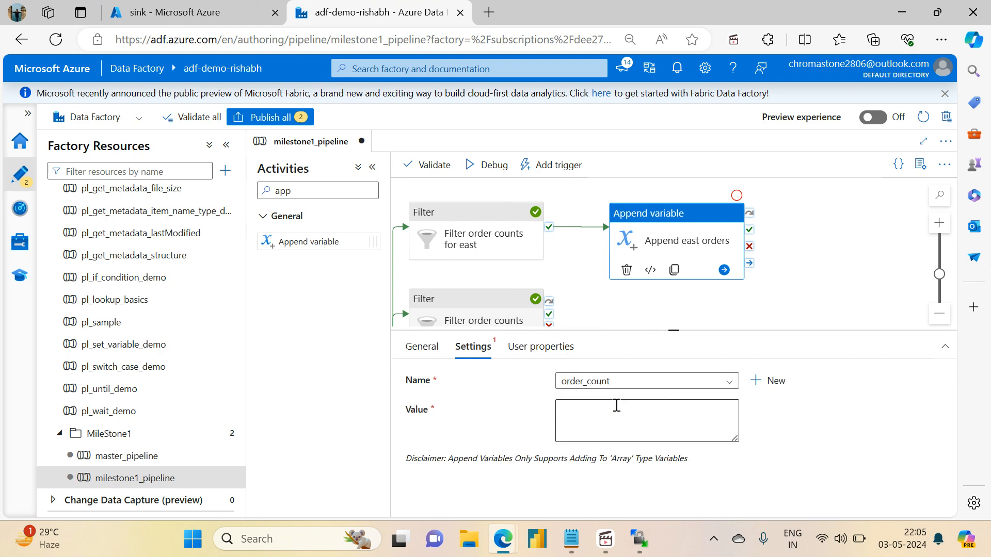
pyautogui.click(616, 406)
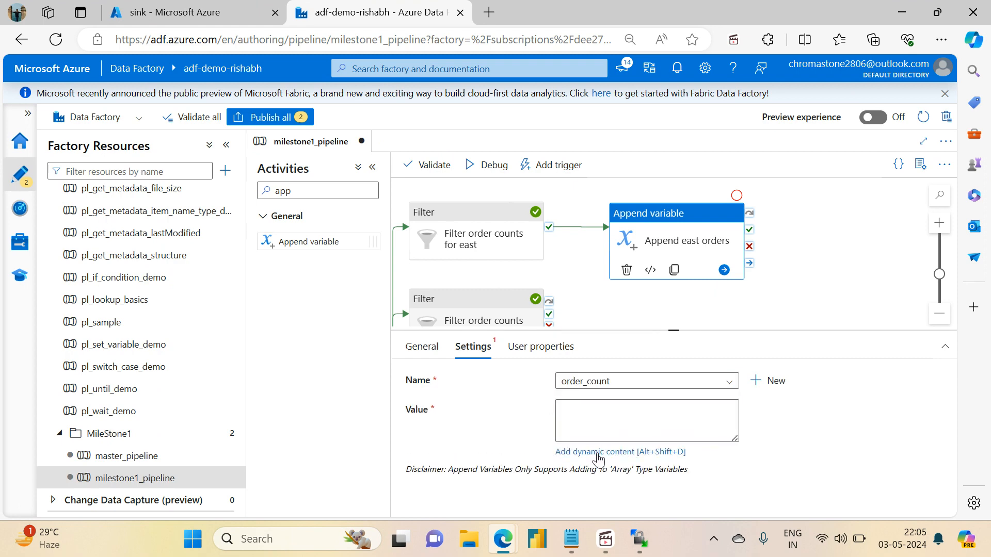
pyautogui.click(598, 453)
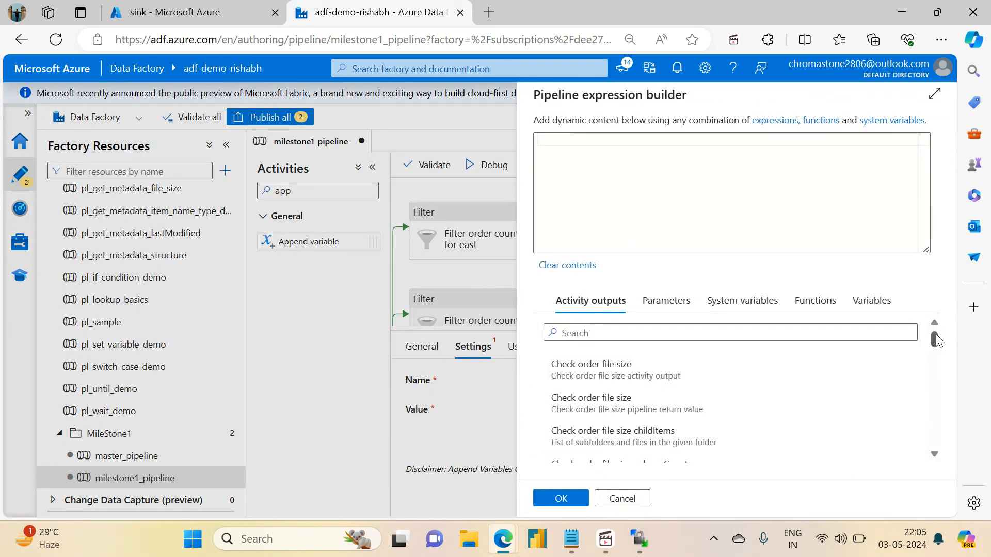
pyautogui.moveTo(936, 336)
pyautogui.mouseDown()
pyautogui.moveTo(948, 445)
pyautogui.moveTo(932, 380)
pyautogui.moveTo(933, 335)
pyautogui.mouseUp()
pyautogui.click(648, 336)
pyautogui.write('f')
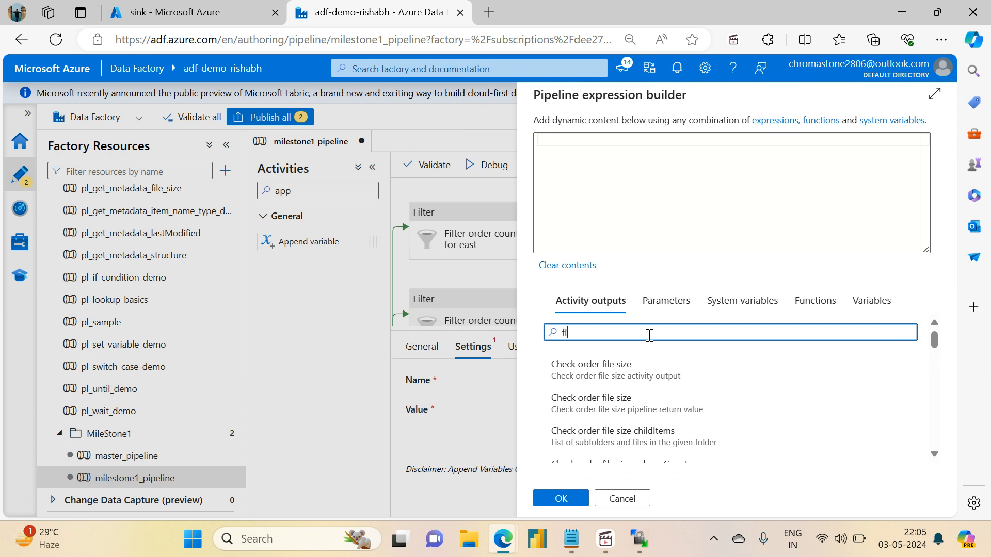
pyautogui.press('BackSpace')
pyautogui.press('BackSpace')
pyautogui.write('Filter')
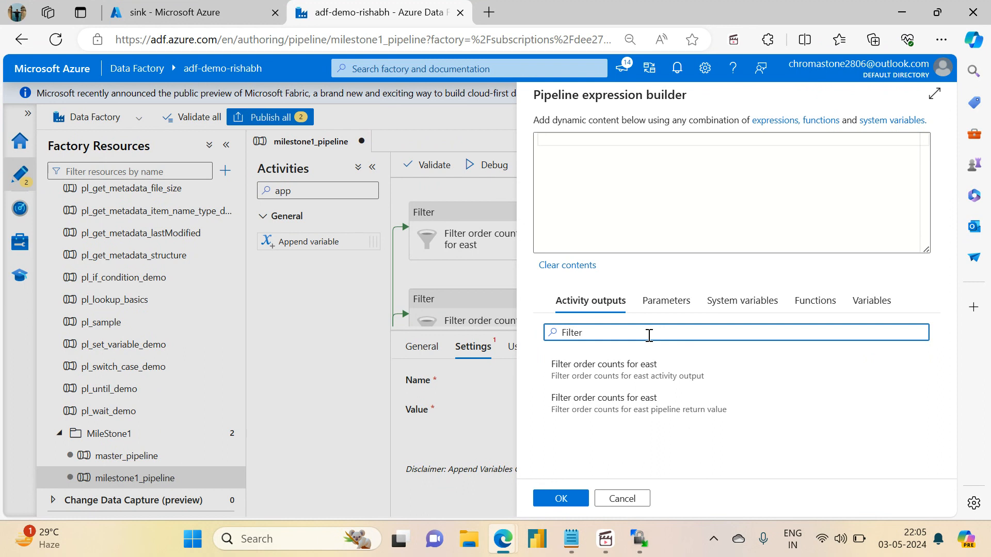
pyautogui.press('Tab')
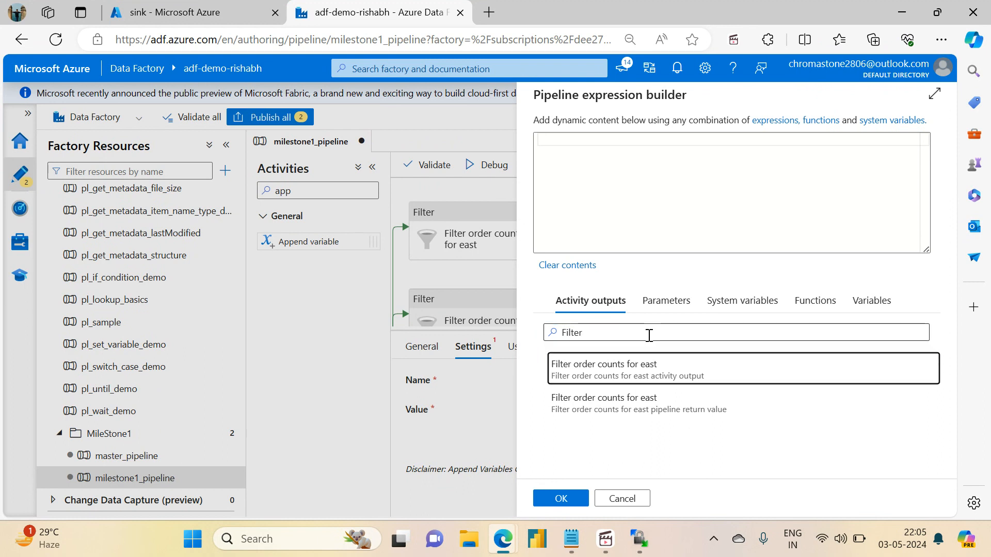
pyautogui.click(636, 376)
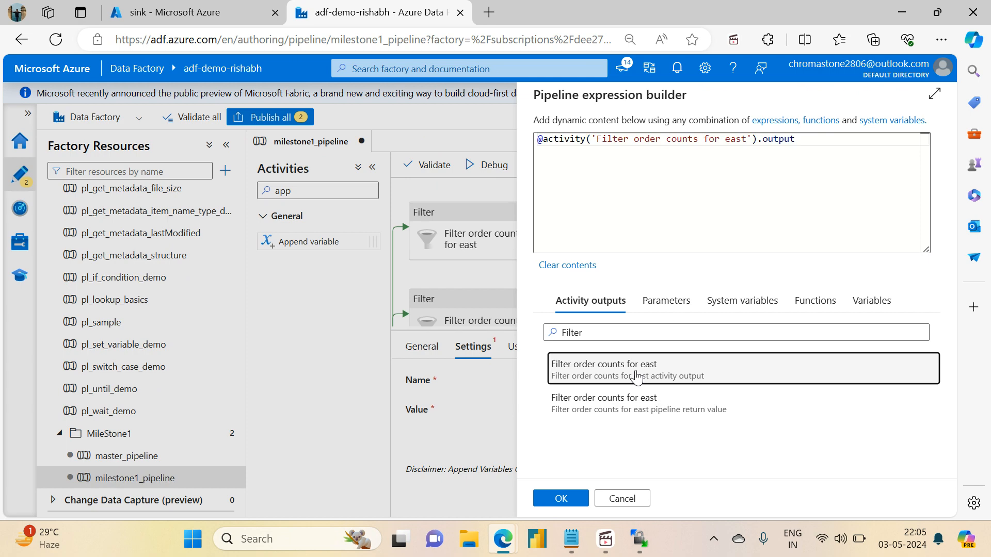
pyautogui.click(581, 497)
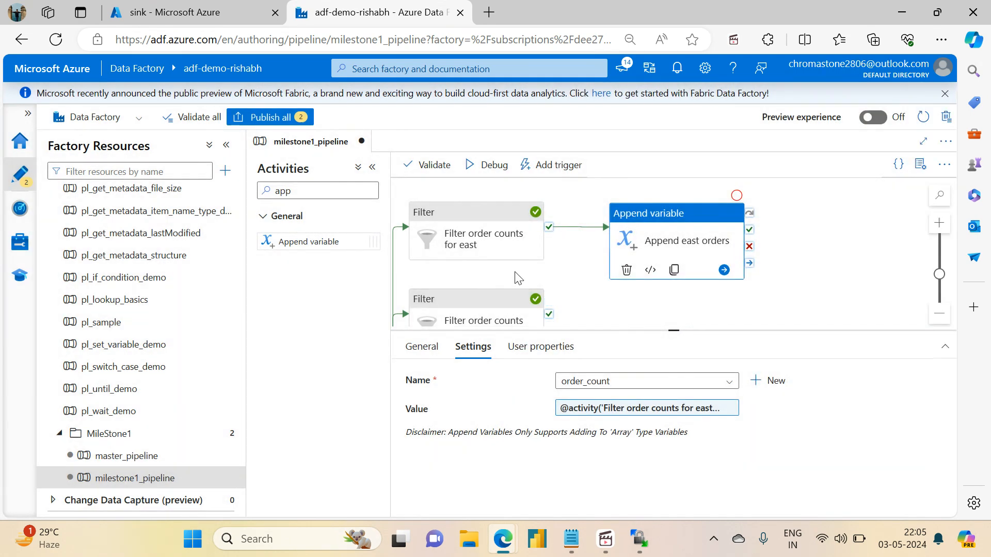
# Check the debug output of Filter order counts for east for the FilteredItemsCount property name and close it.
pyautogui.click(572, 290)
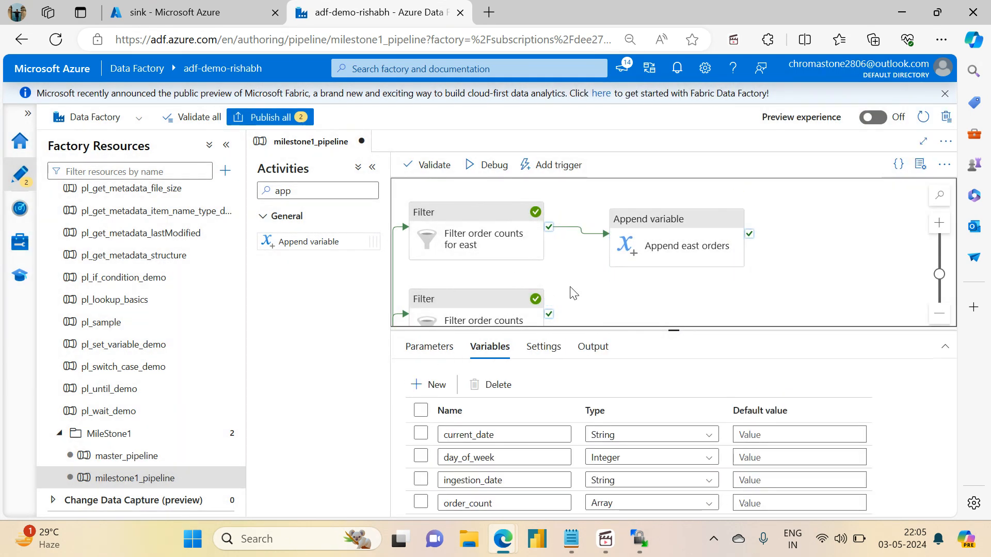
pyautogui.click(493, 242)
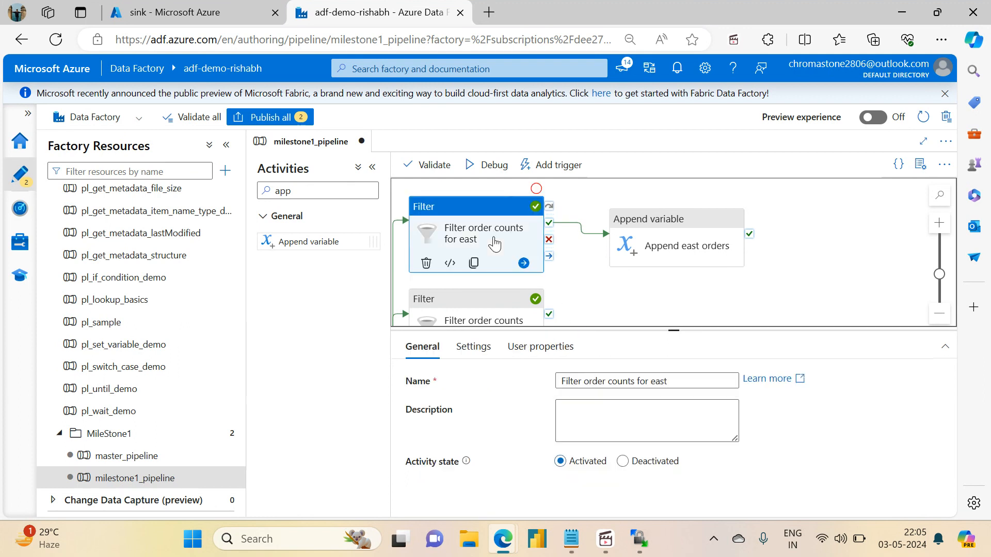
pyautogui.click(588, 268)
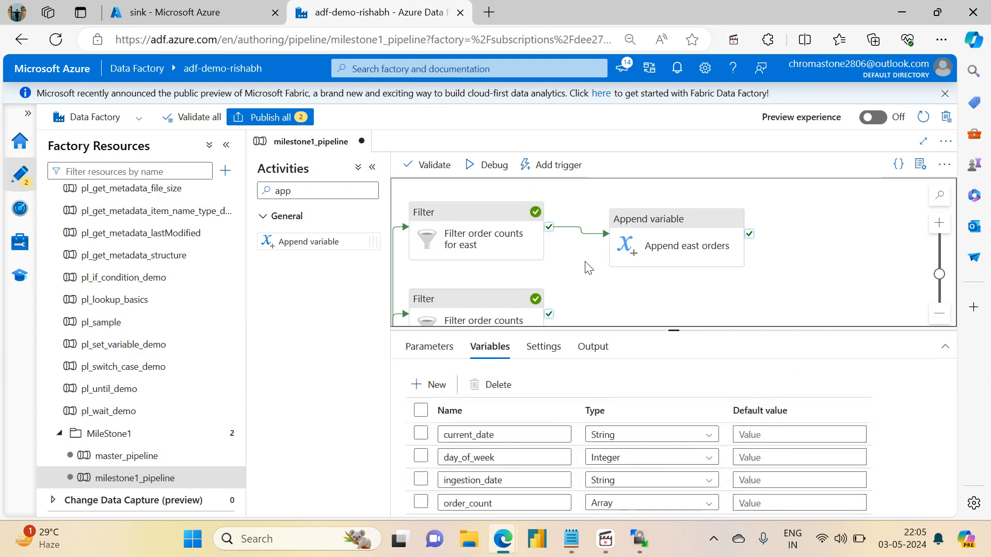
pyautogui.click(594, 347)
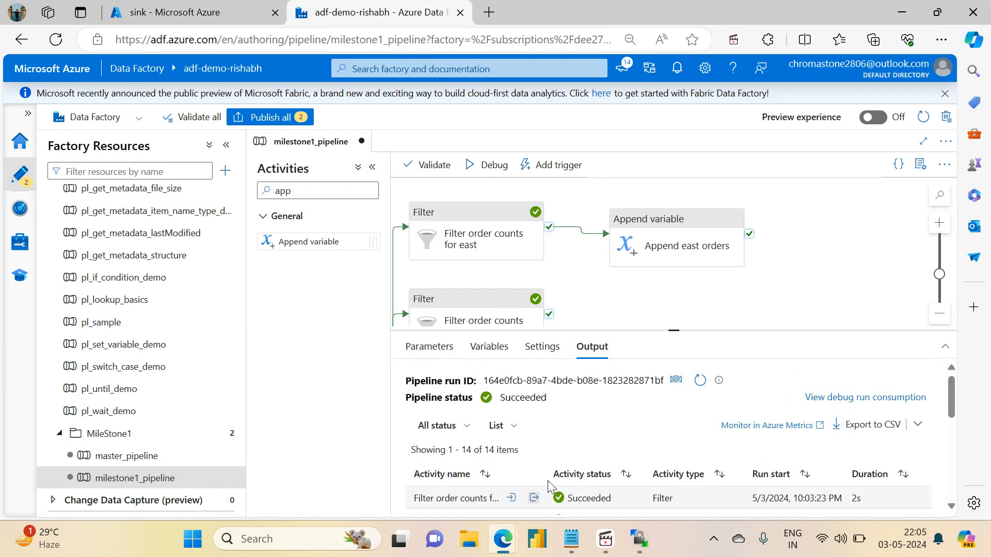
pyautogui.moveTo(673, 331); pyautogui.dragTo(673, 239)
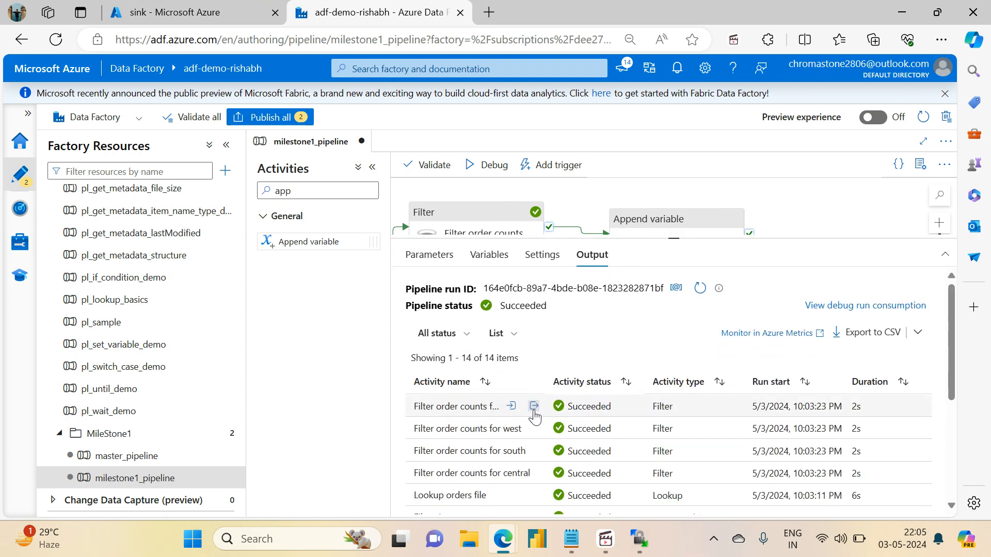
pyautogui.click(534, 407)
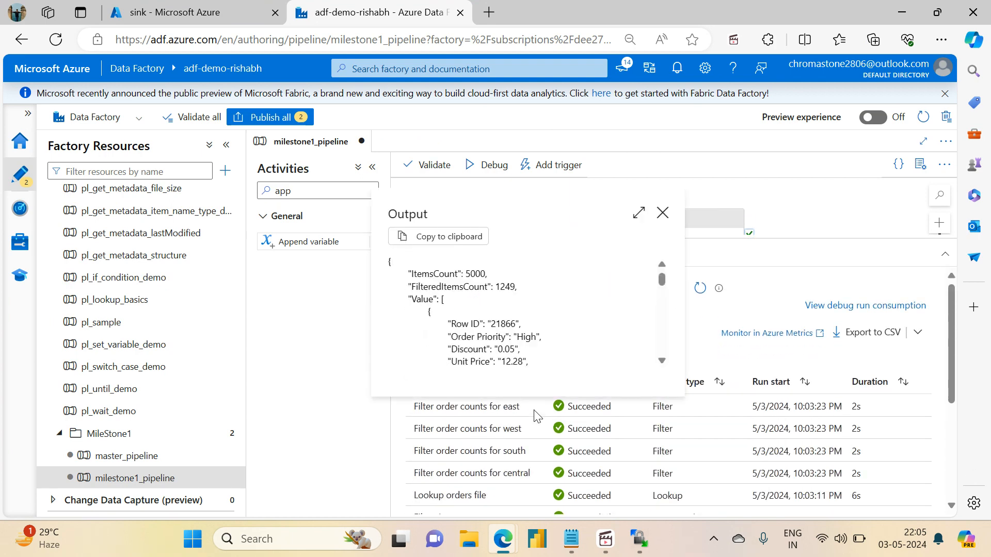
pyautogui.doubleClick(435, 285)
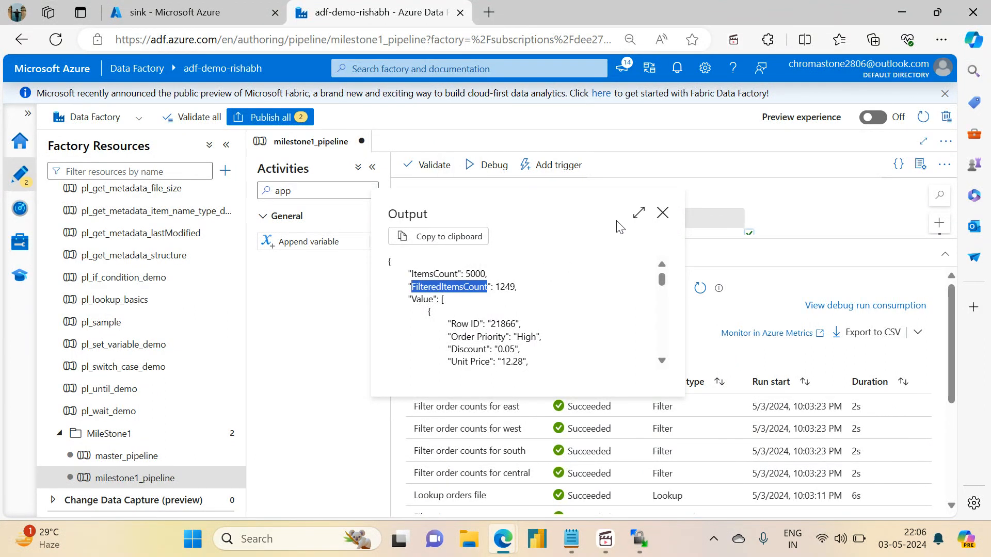
pyautogui.click(662, 212)
pyautogui.click(699, 223)
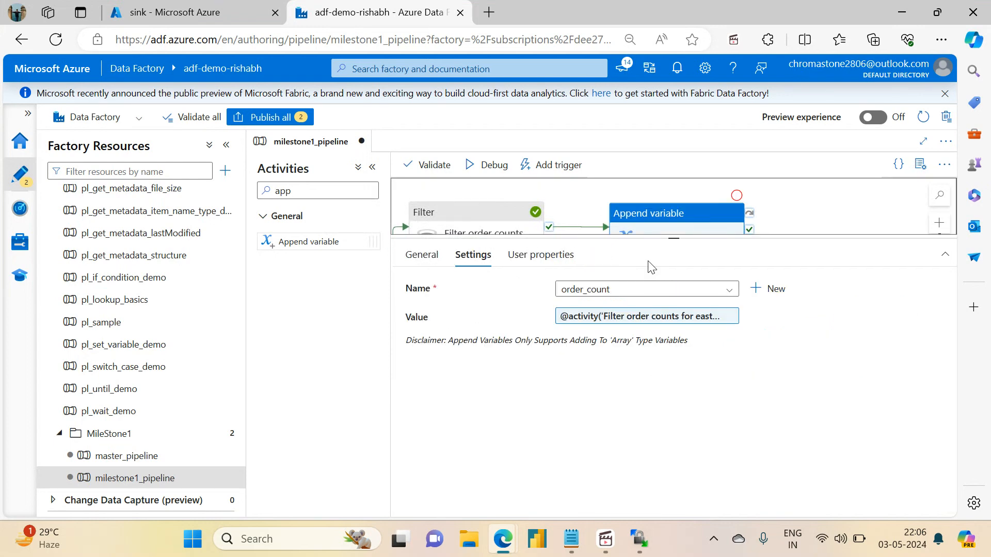
pyautogui.click(591, 316)
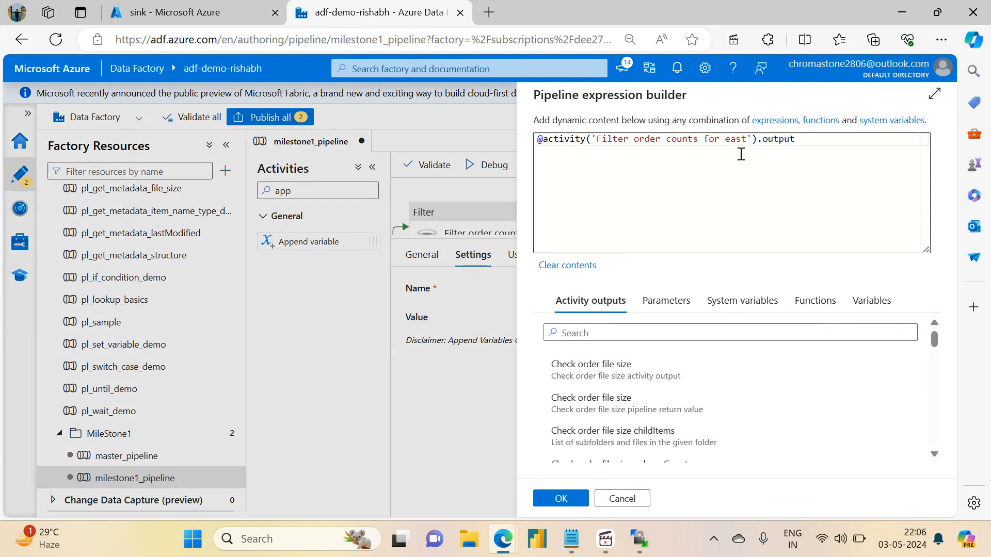
pyautogui.click(802, 140)
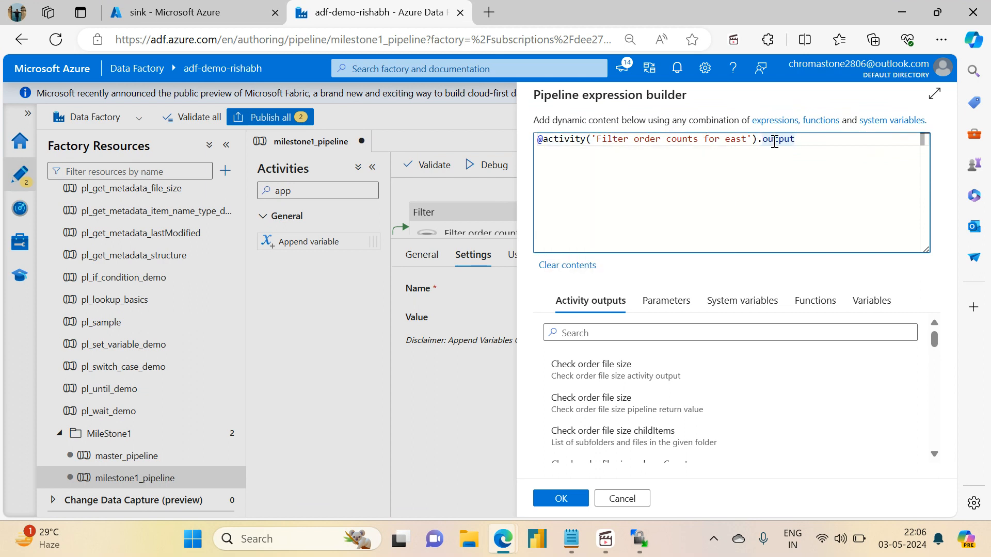
pyautogui.write('.FilteredItemsCount')
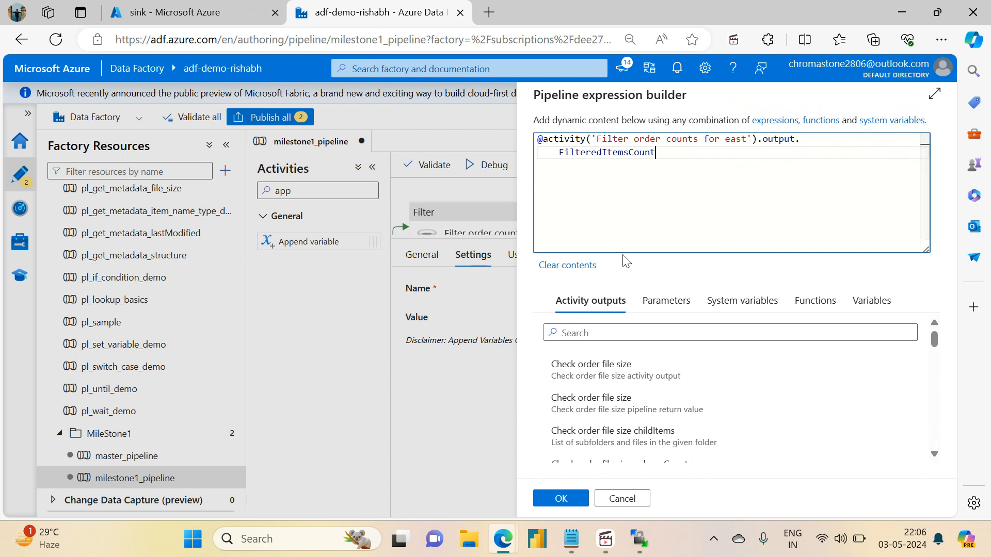
# Look up the json function and wrap the whole east FilteredItemsCount expression in json().
pyautogui.click(812, 302)
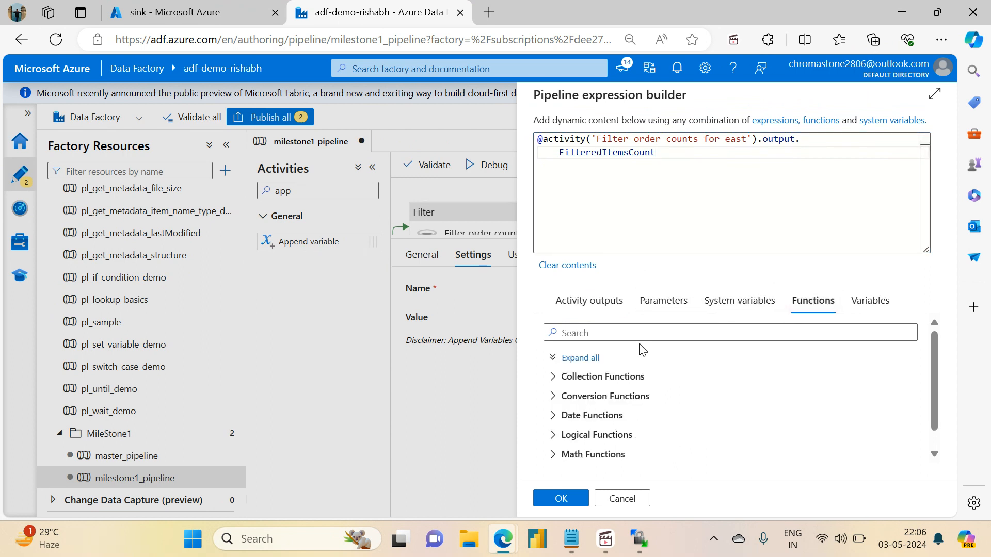
pyautogui.click(631, 334)
pyautogui.write('json')
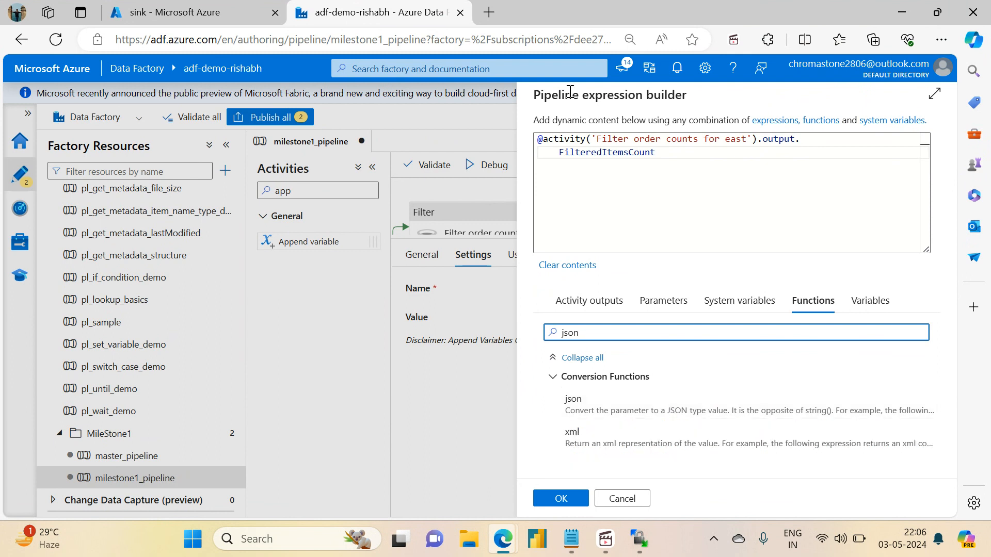
pyautogui.click(544, 144)
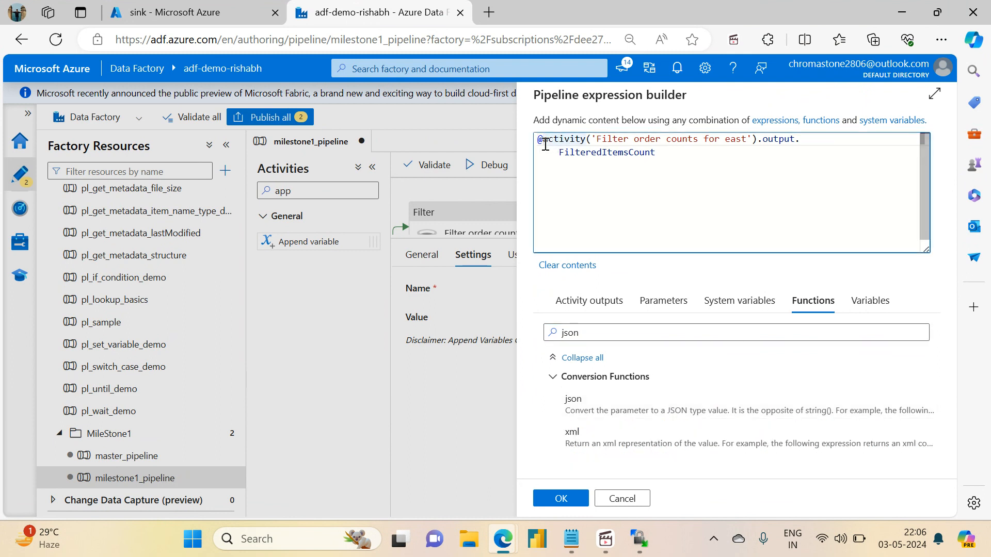
pyautogui.write('json(')
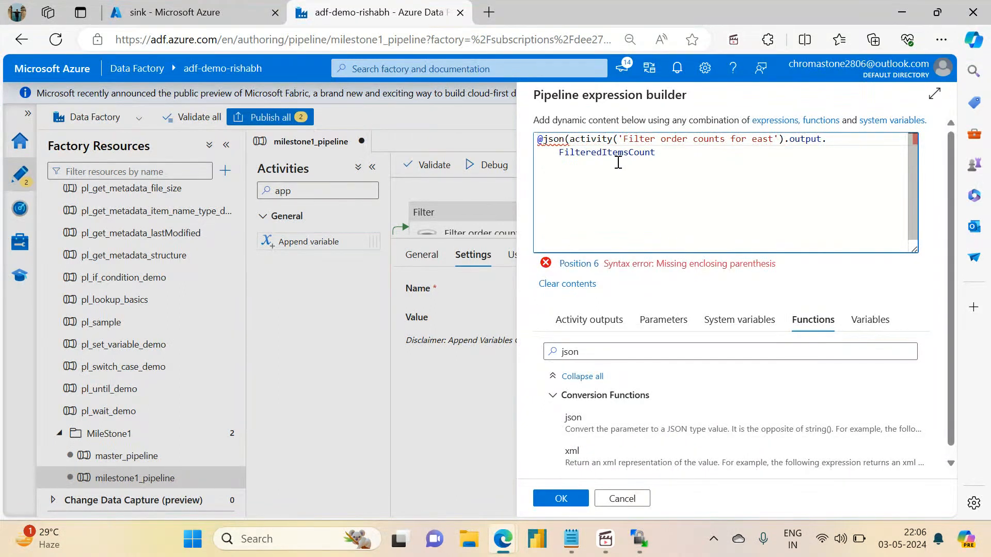
pyautogui.click(672, 152)
pyautogui.write(')')
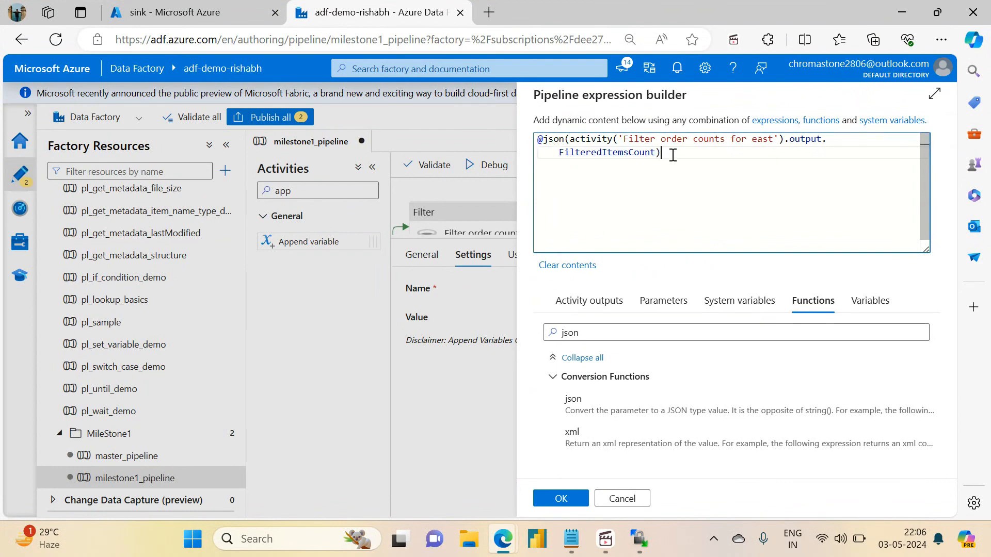
# Open a nested concat( call inside json, with the string 'east' placed before the activity reference.
pyautogui.click(571, 140)
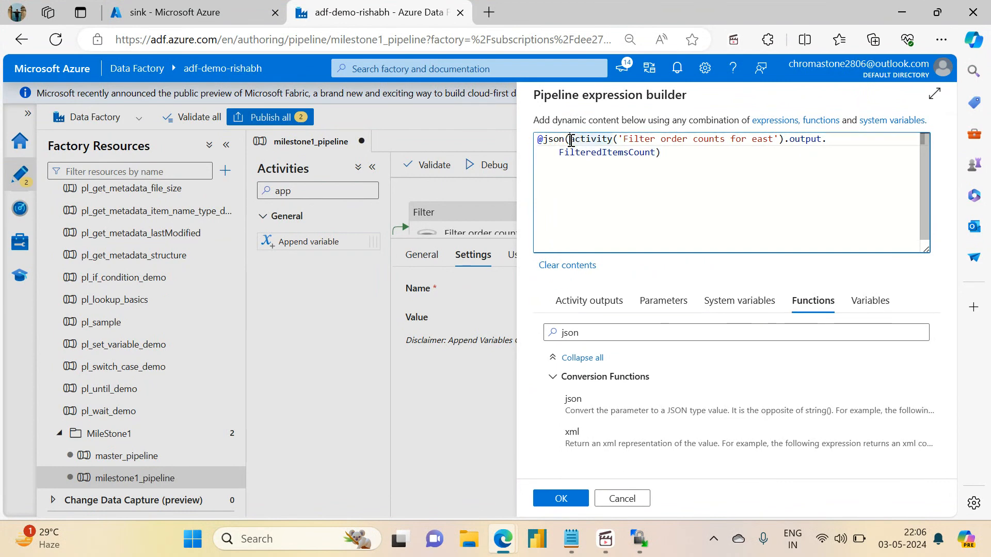
pyautogui.write("'")
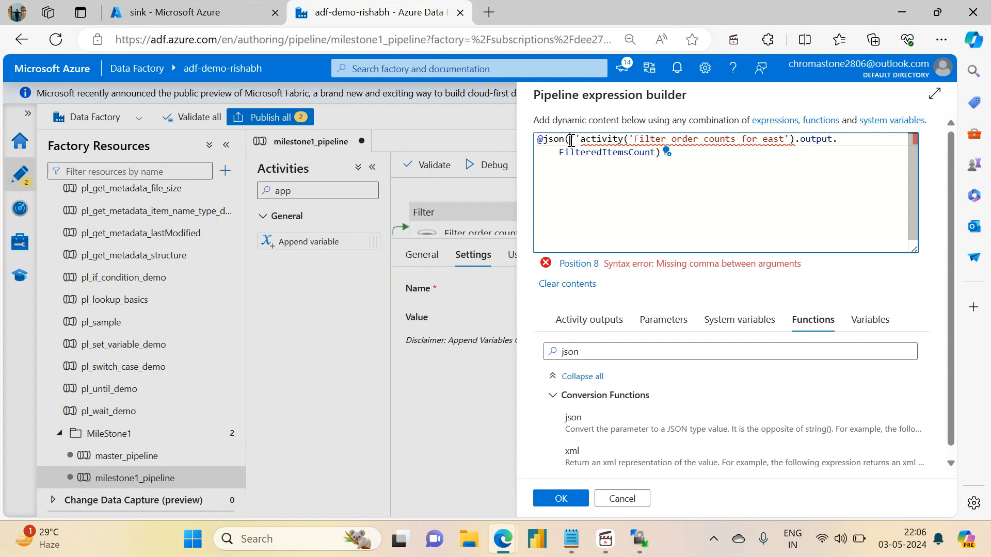
pyautogui.press('BackSpace')
pyautogui.write('conca')
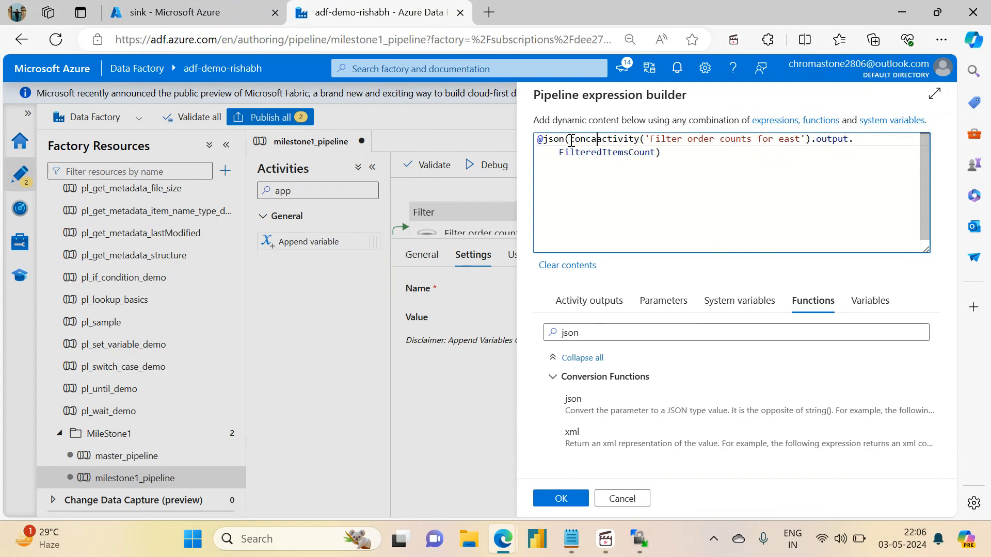
pyautogui.write('t(')
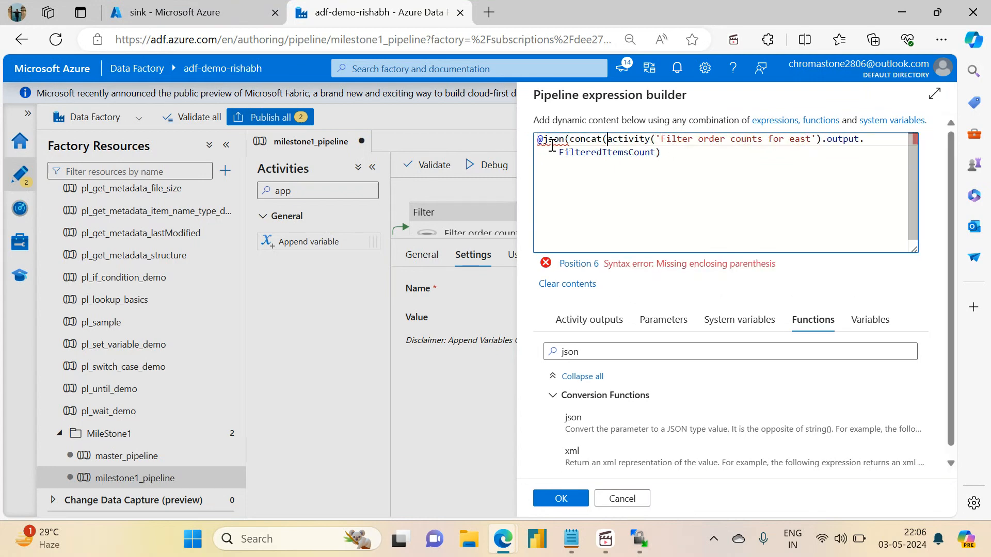
pyautogui.moveTo(552, 143)
pyautogui.write("'")
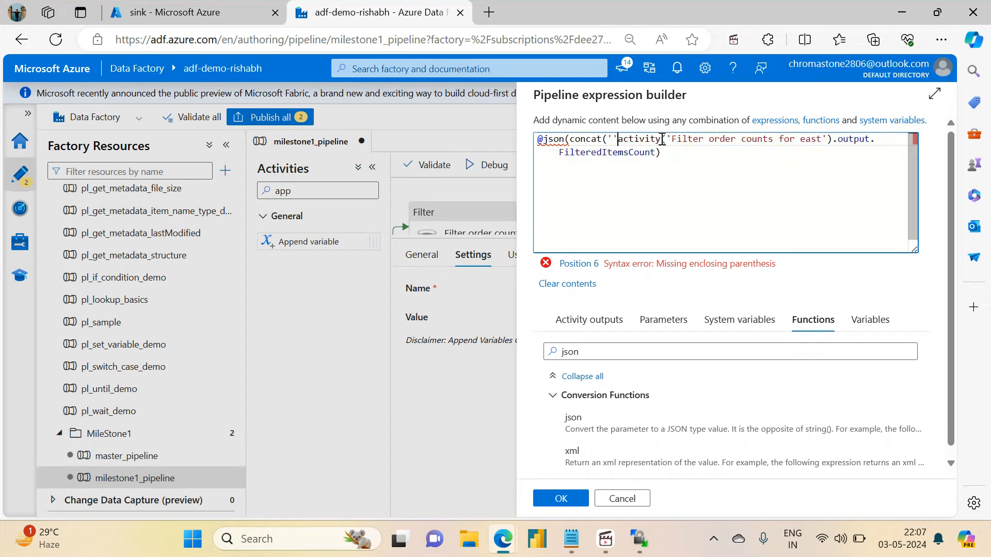
pyautogui.write('east')
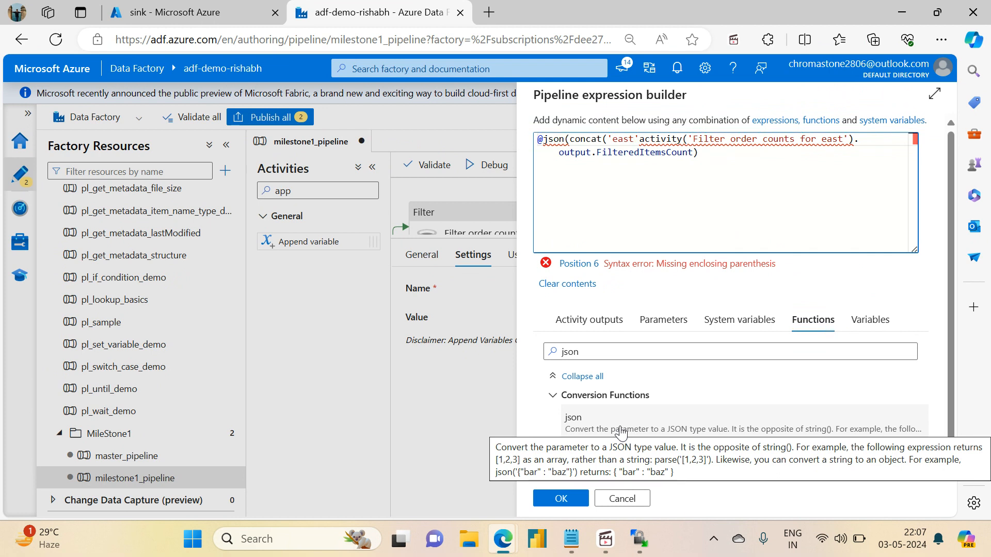
# Turn the 'east' string into the concat arguments '{"east":','"', directly before the activity reference.
pyautogui.click(612, 145)
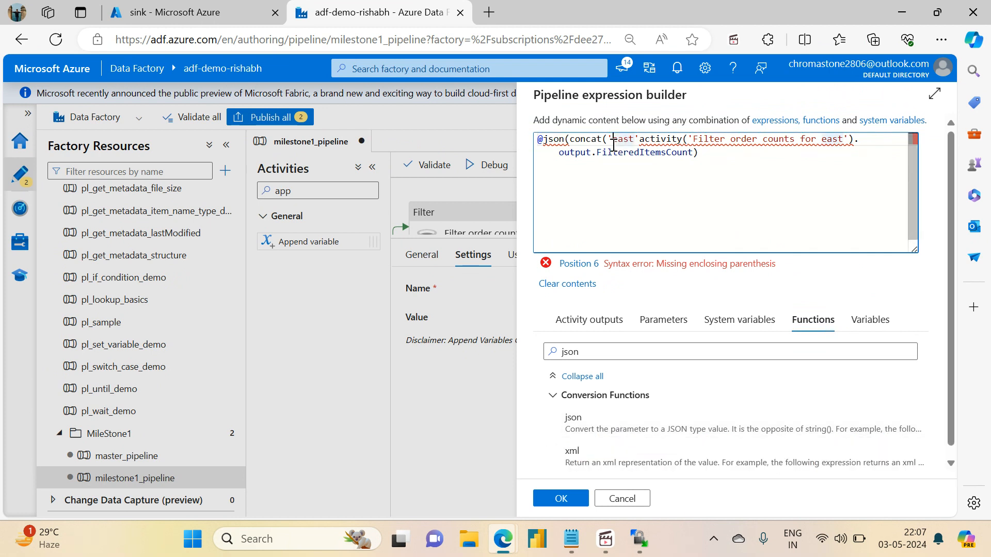
pyautogui.write('{')
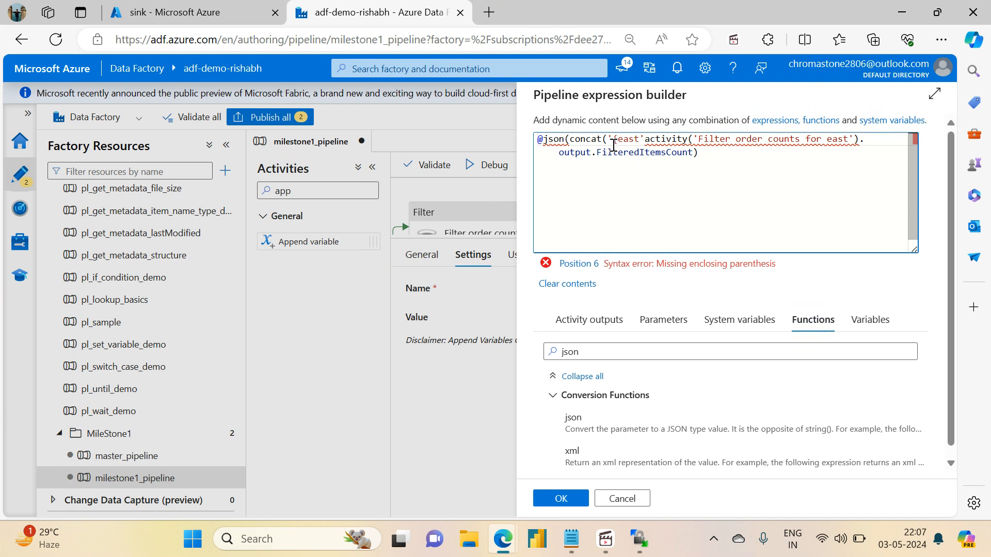
pyautogui.write('"east')
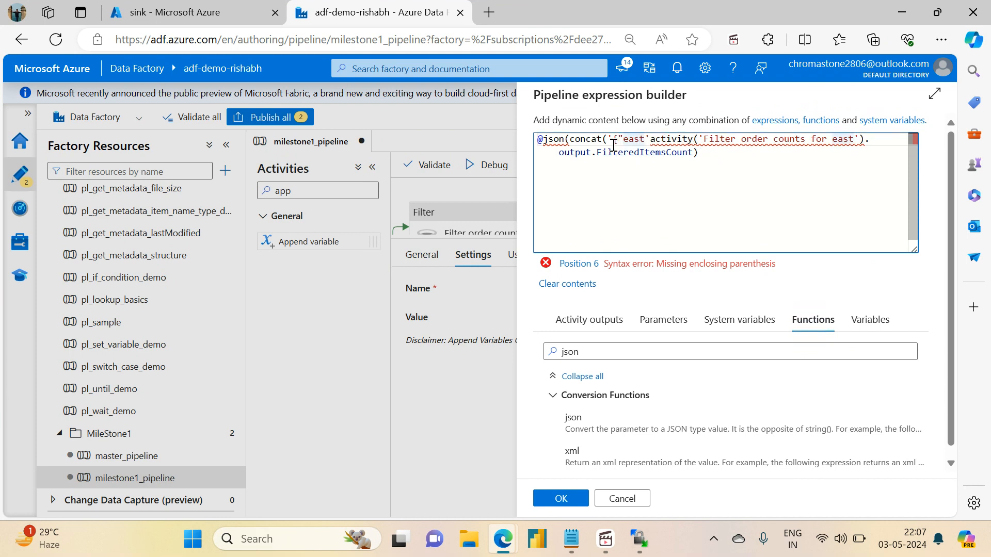
pyautogui.write('"')
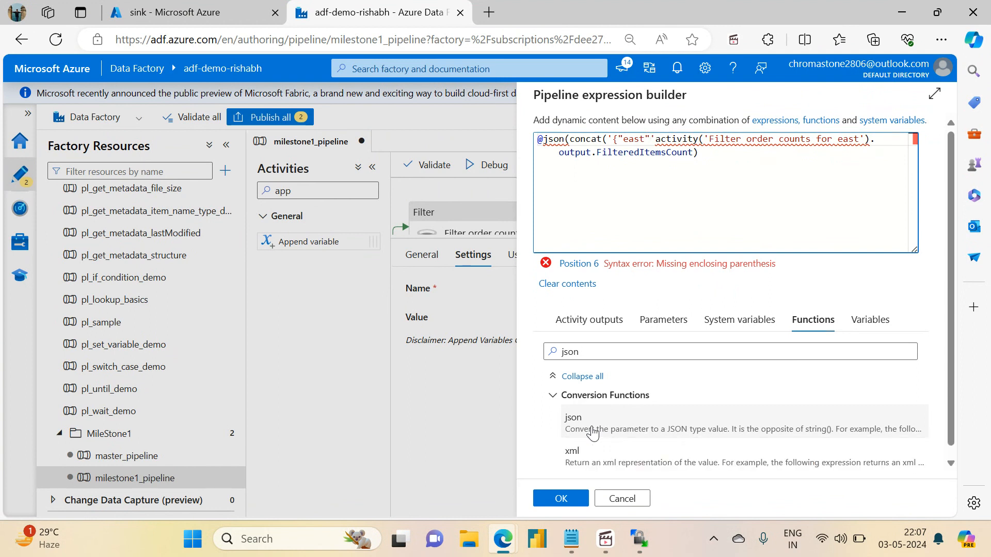
pyautogui.write(':')
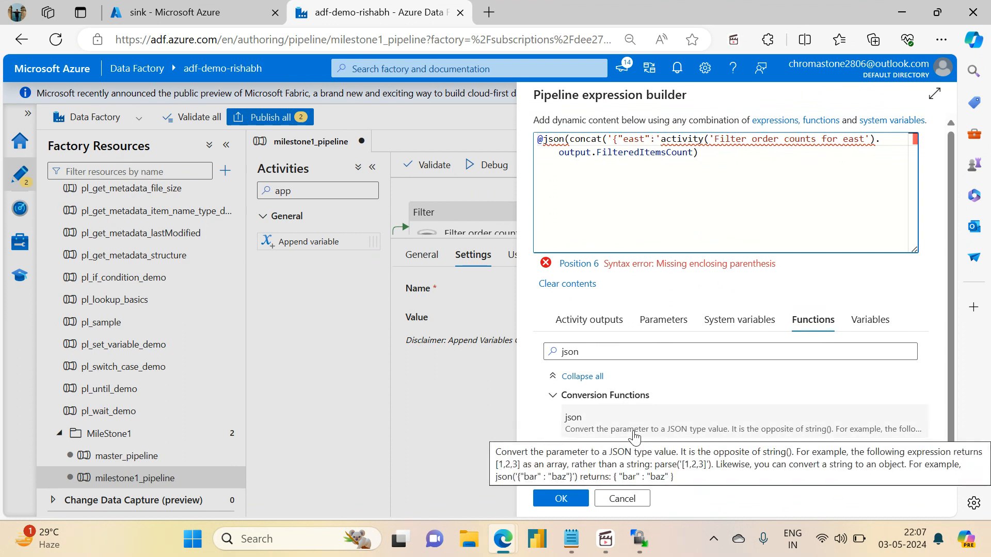
pyautogui.click(663, 138)
pyautogui.write(',')
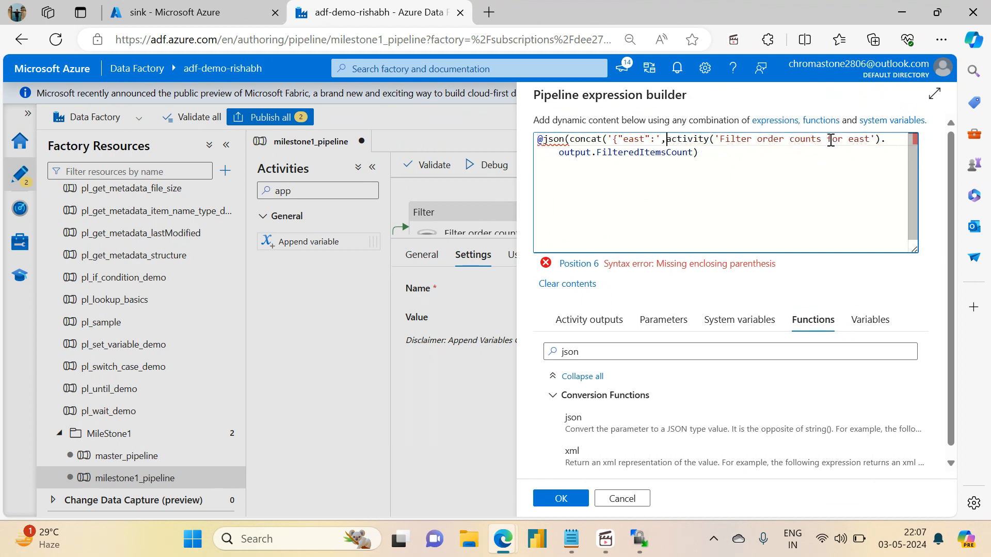
pyautogui.write('\'"\'')
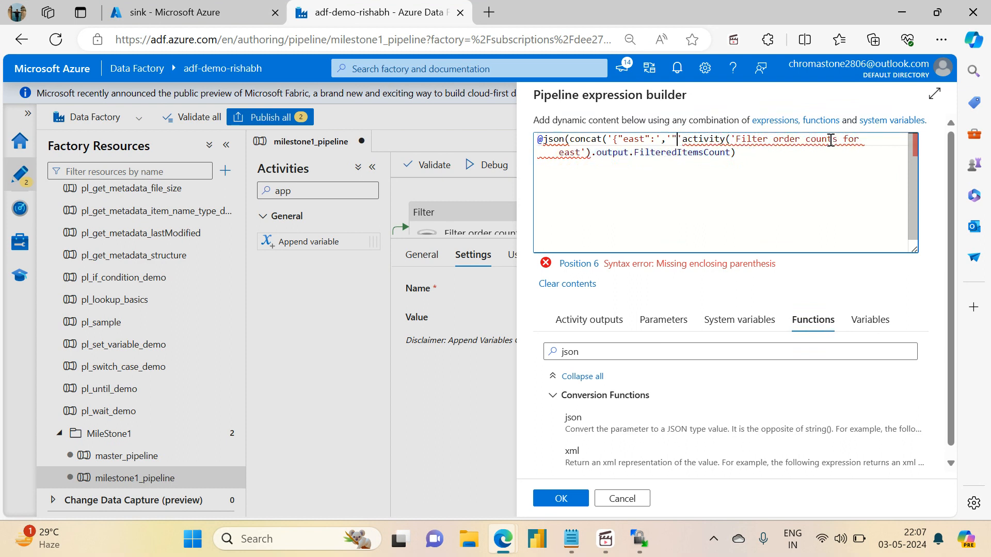
pyautogui.write(',')
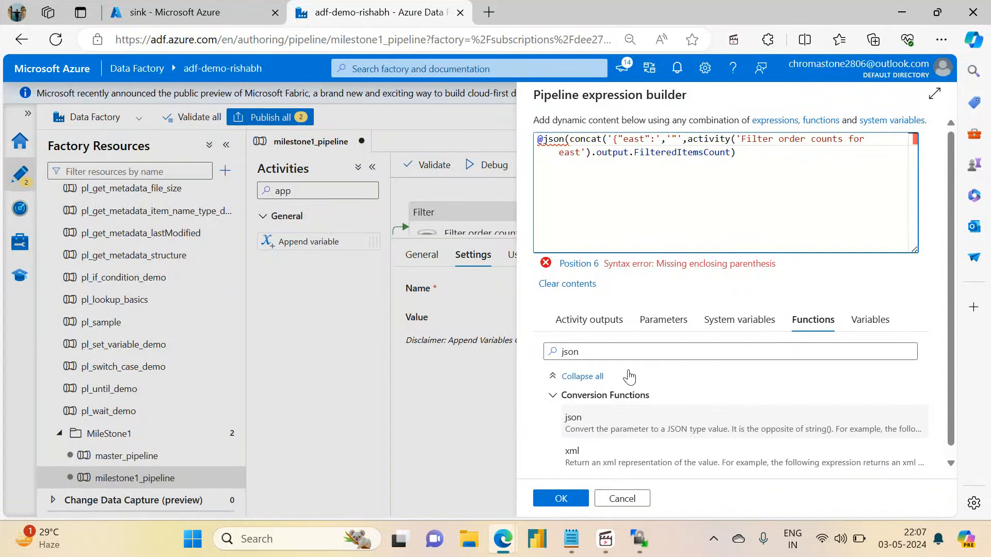
# Complete the expression with ,'"}')) after FilteredItemsCount and apply it as the appended value.
pyautogui.click(730, 152)
pyautogui.write(')')
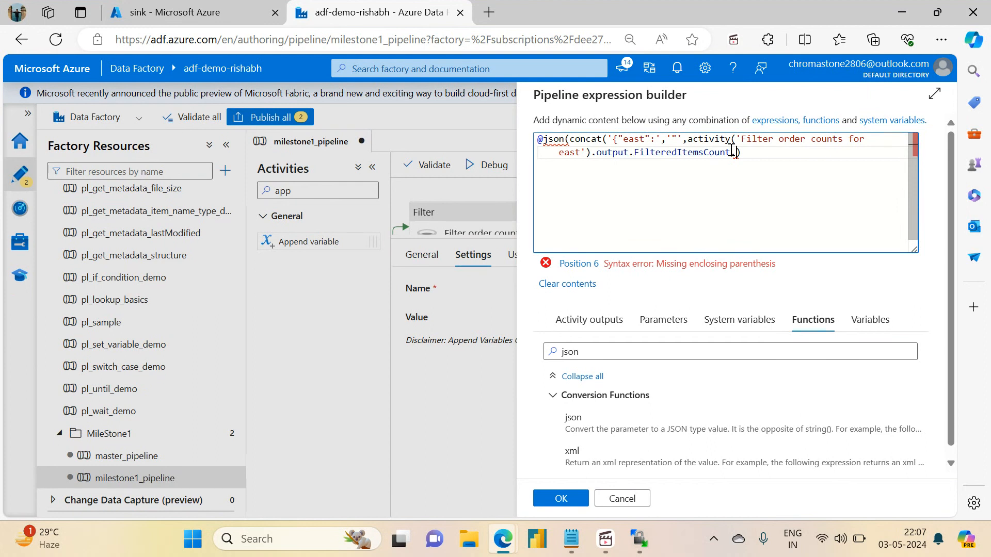
pyautogui.click(689, 140)
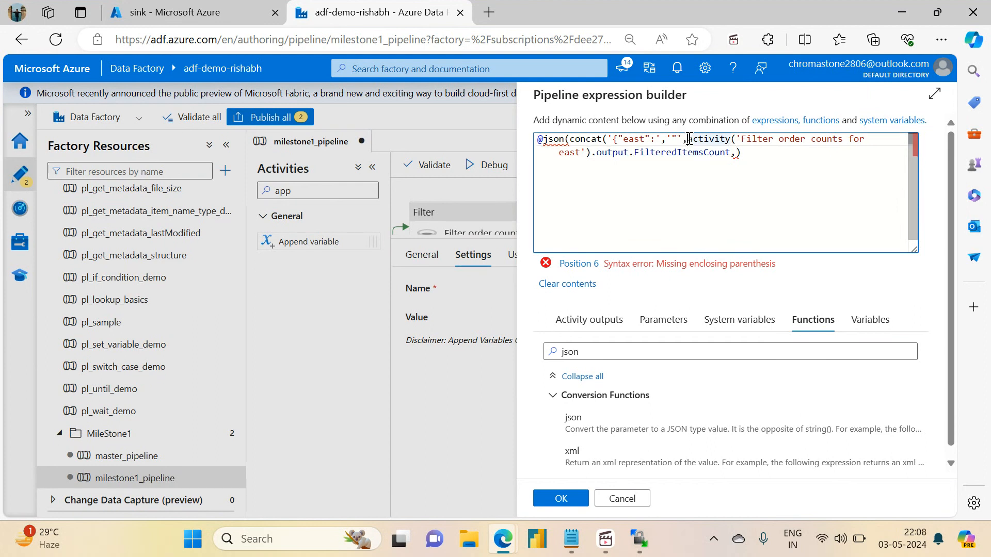
pyautogui.click(737, 154)
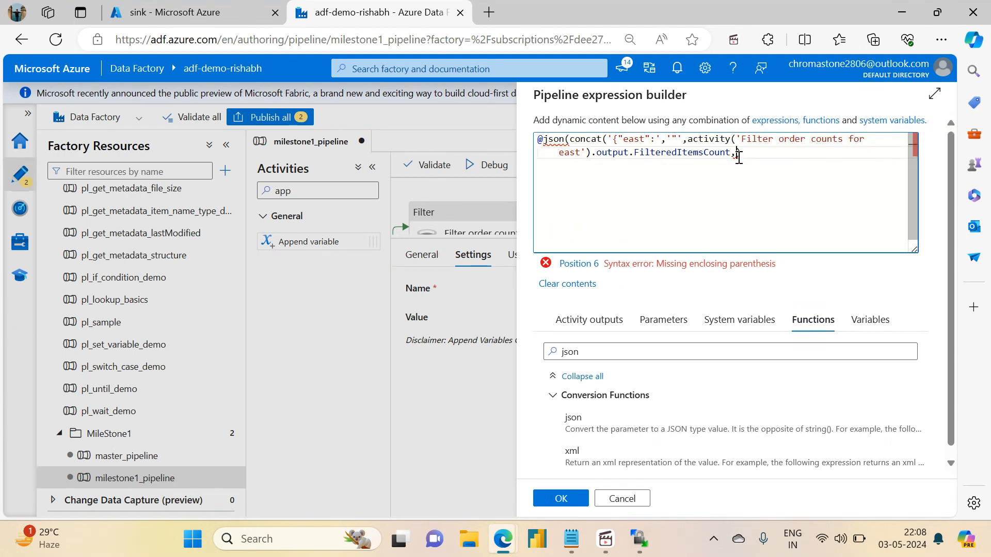
pyautogui.write("'")
pyautogui.write('"}')
pyautogui.write(')')
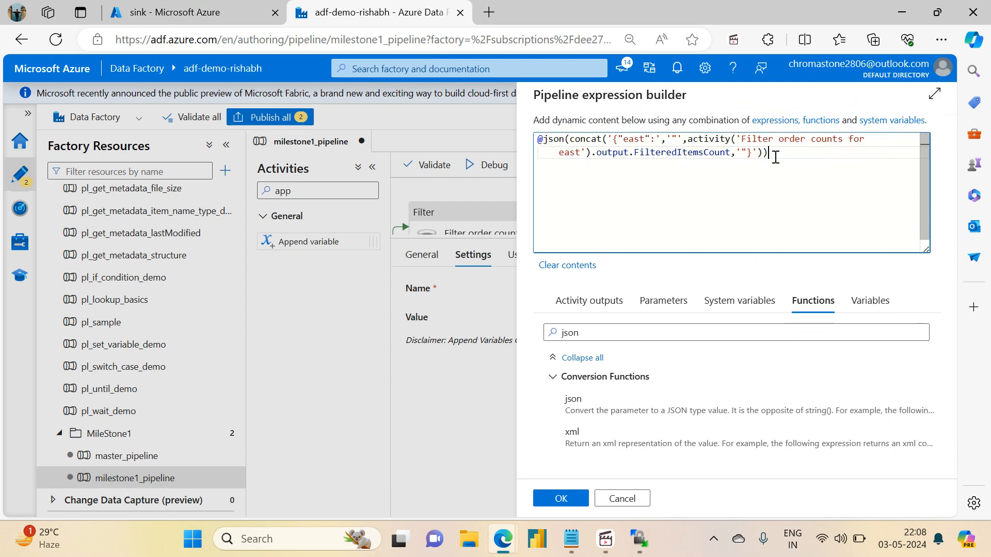
pyautogui.click(556, 506)
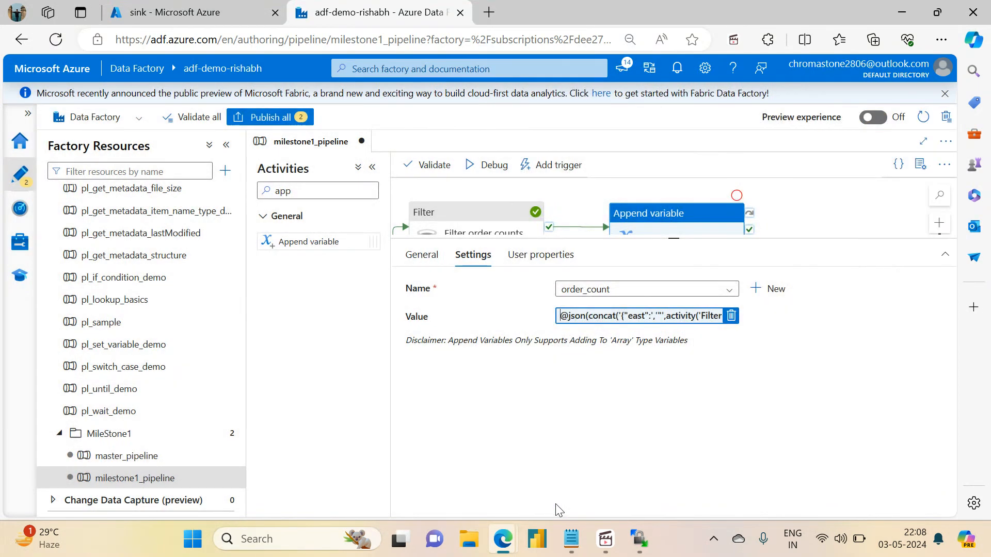
# Start a debug run of milestone1_pipeline to bring up its run parameters.
pyautogui.click(581, 206)
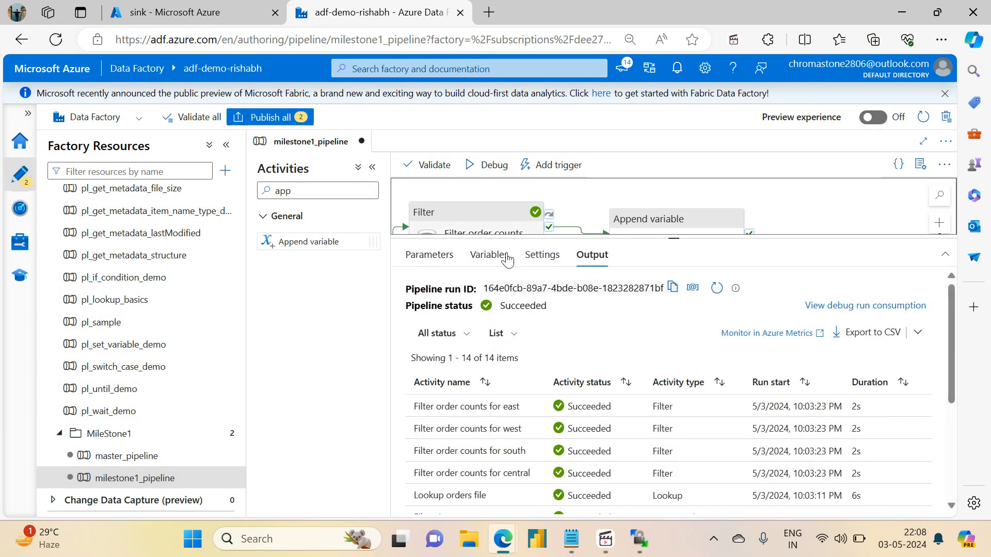
pyautogui.click(491, 164)
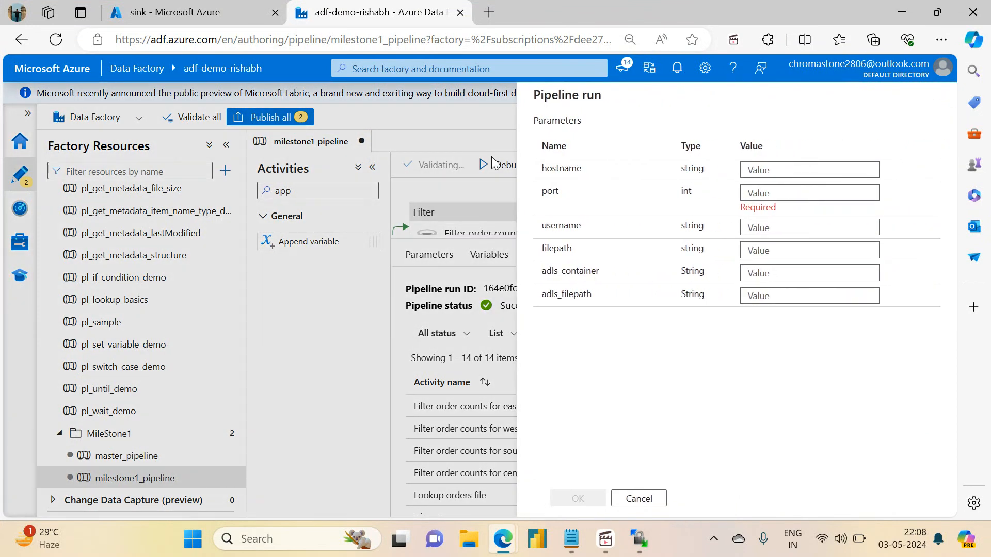
pyautogui.click(755, 169)
pyautogui.write('FilteredItemsCount')
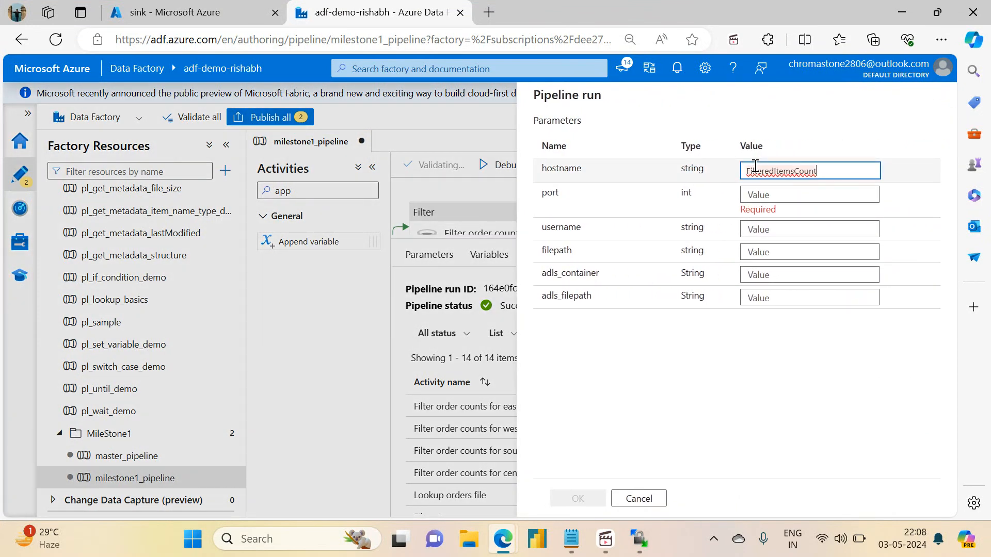
pyautogui.moveTo(829, 176); pyautogui.dragTo(647, 168)
pyautogui.press('BackSpace')
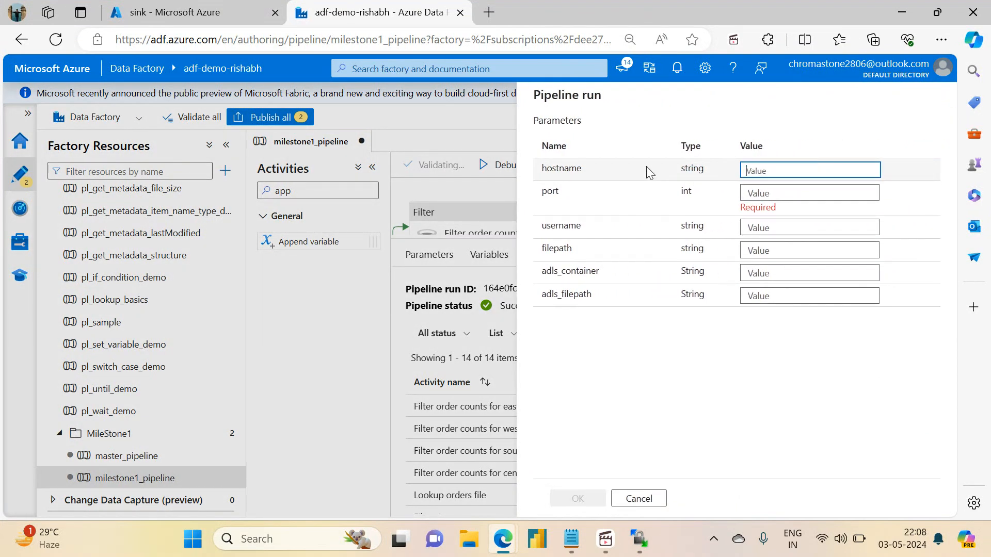
# Copy project-vm's public IP address 74.225.243.88 from the Azure portal and enter it as the hostname parameter of the debug run.
pyautogui.click(190, 12)
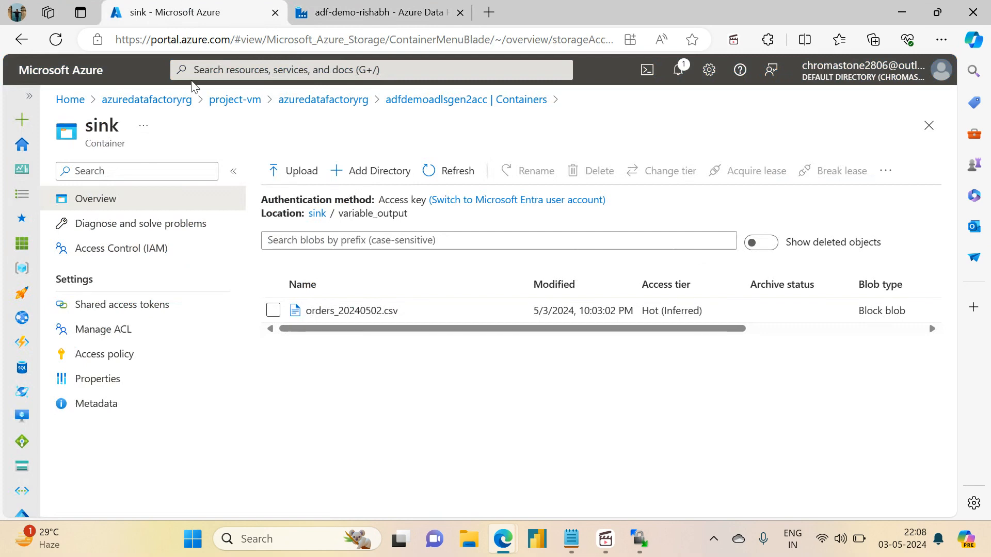
pyautogui.click(230, 99)
pyautogui.click(681, 317)
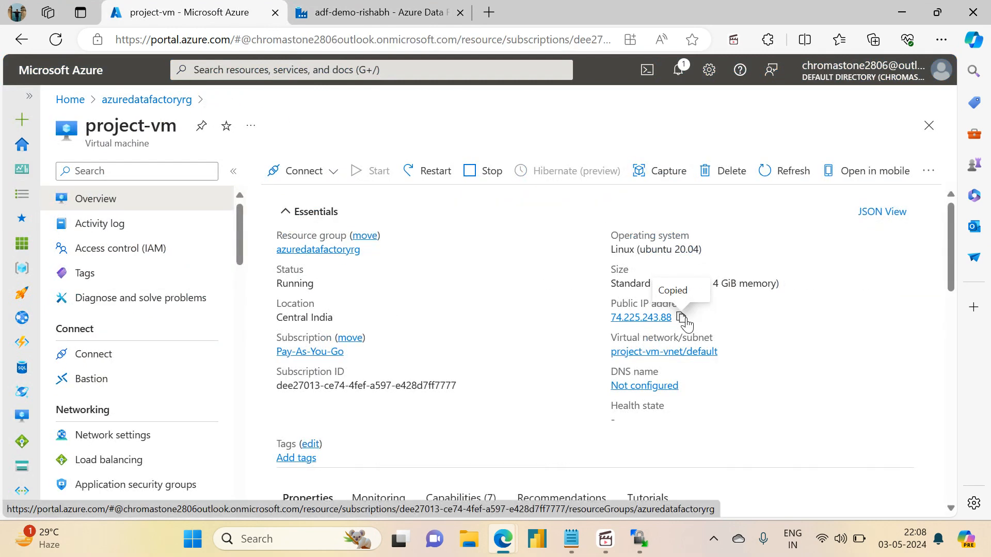
pyautogui.click(376, 12)
pyautogui.click(764, 170)
pyautogui.hotkey('ctrl', 'v')
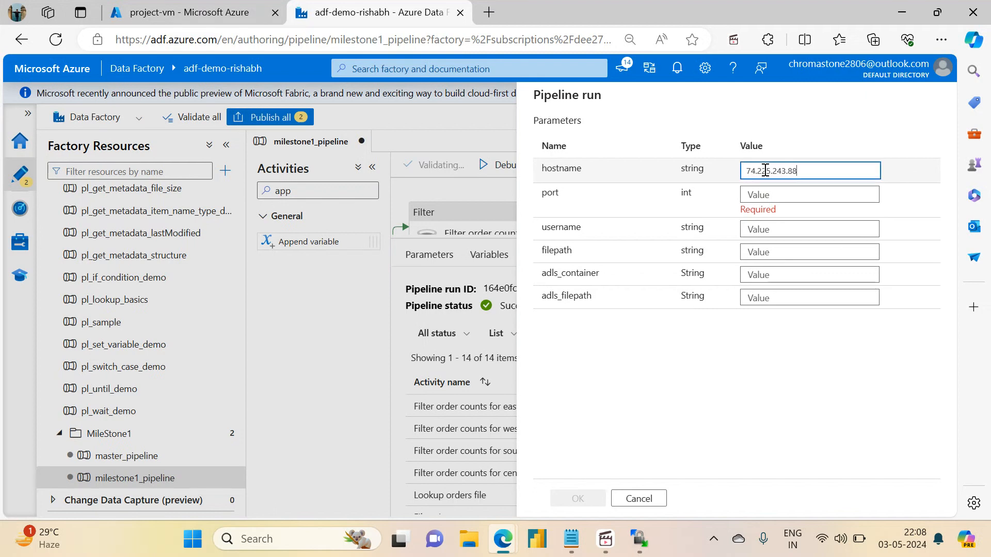
# Set the run parameters port to 22, username to projectadmin and filepath to /home/projectadmin.
pyautogui.click(759, 193)
pyautogui.write('22')
pyautogui.press('Tab')
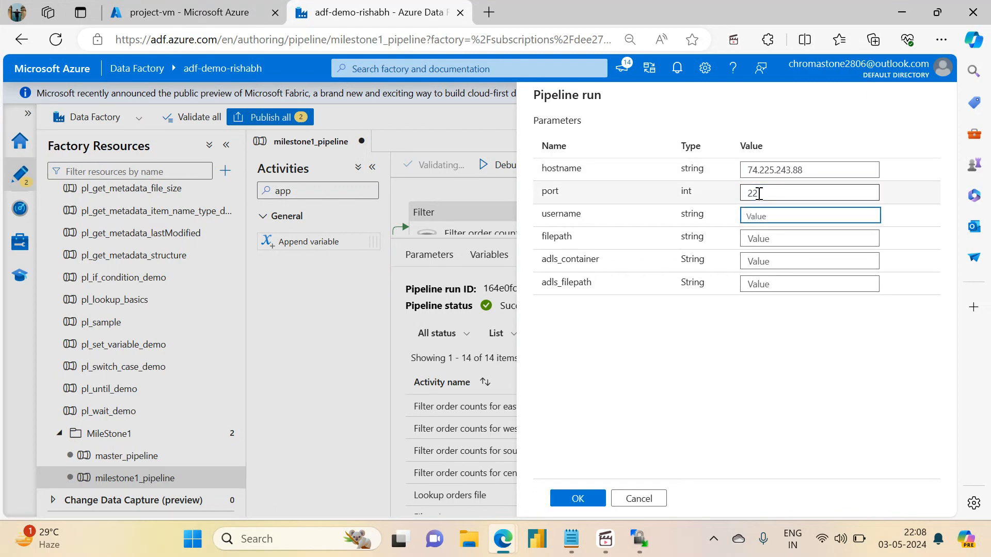
pyautogui.write('projectadmin')
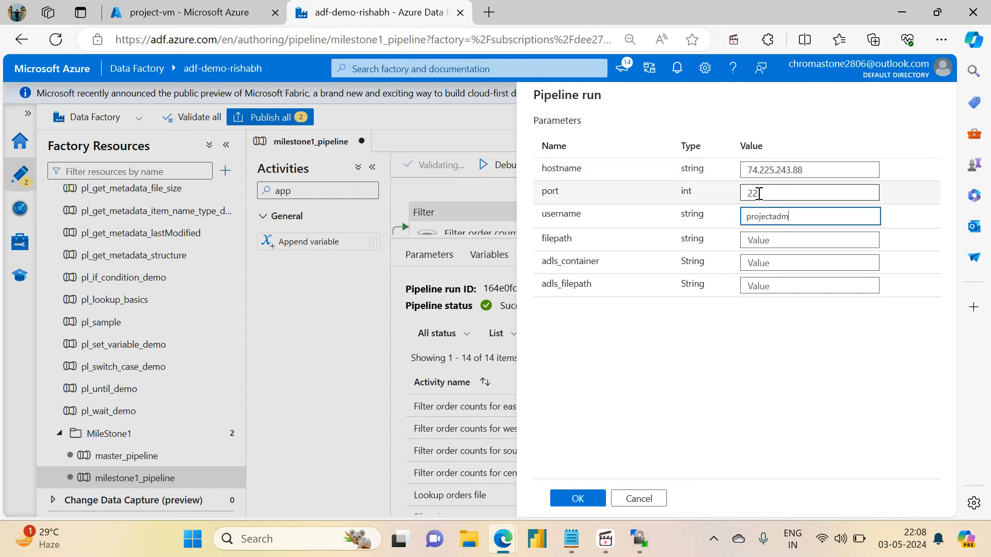
pyautogui.press('Tab')
pyautogui.write('/h')
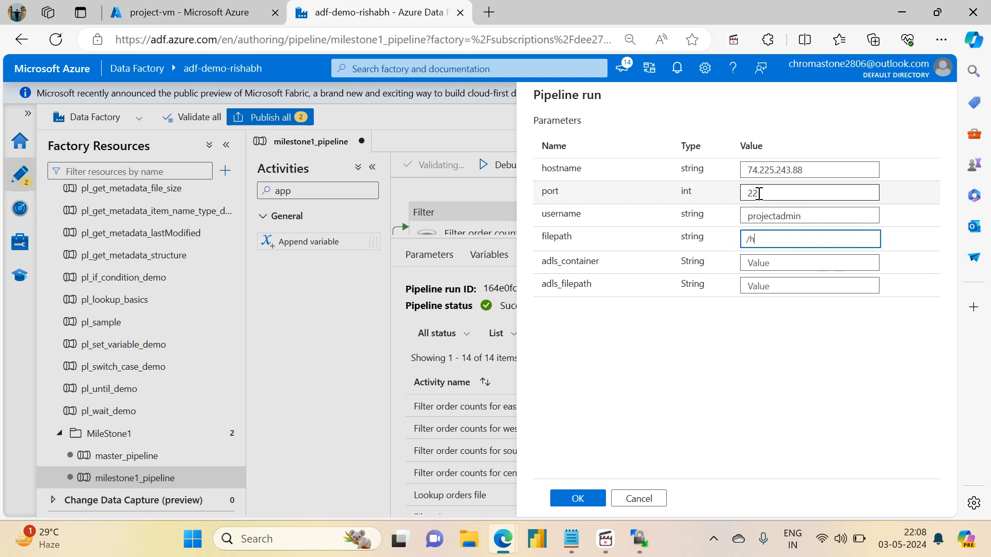
pyautogui.write('ome/projectadmon')
# Set adls_container to sink and adls_filepath to variable_output, and launch the debug run.
pyautogui.press('Tab')
pyautogui.write('sink')
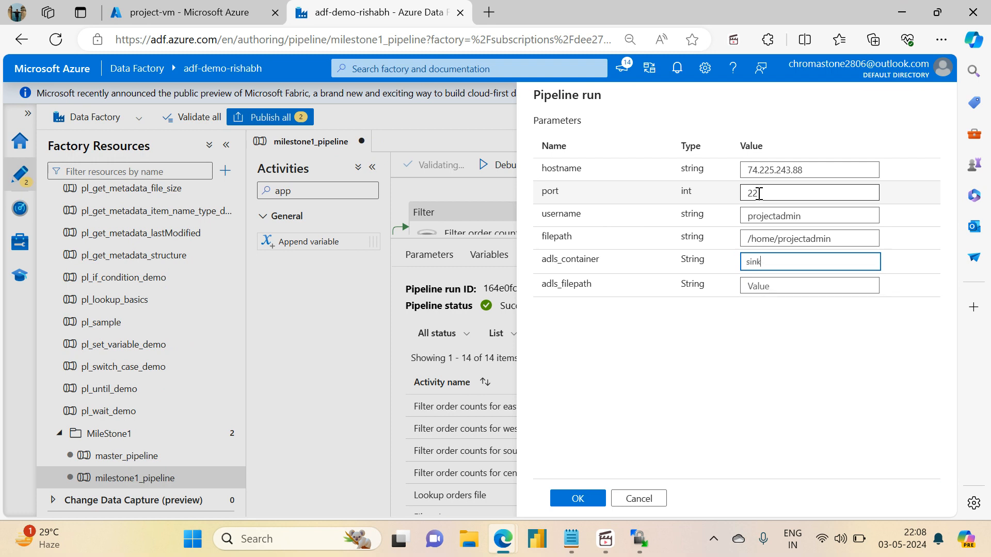
pyautogui.press('Tab')
pyautogui.write('varia')
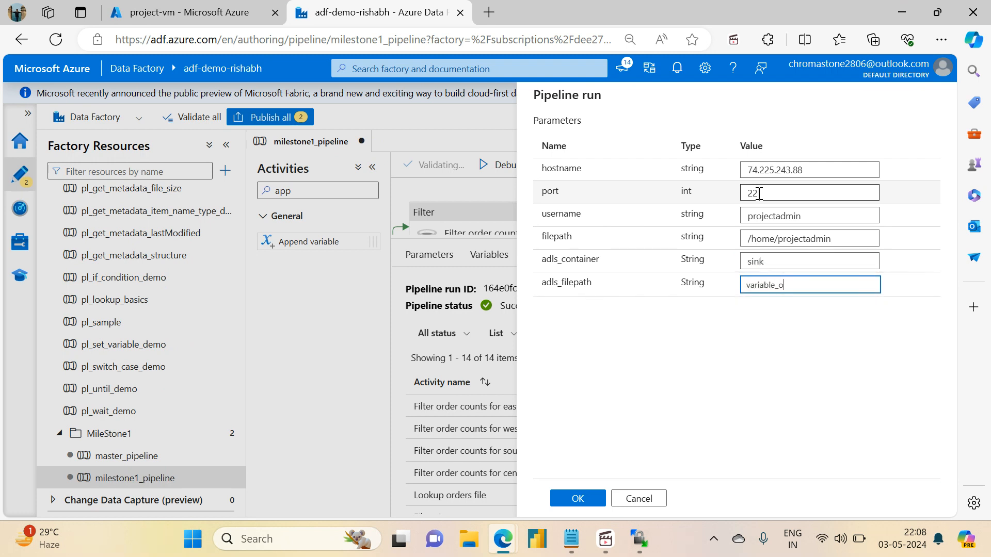
pyautogui.write('ble_output')
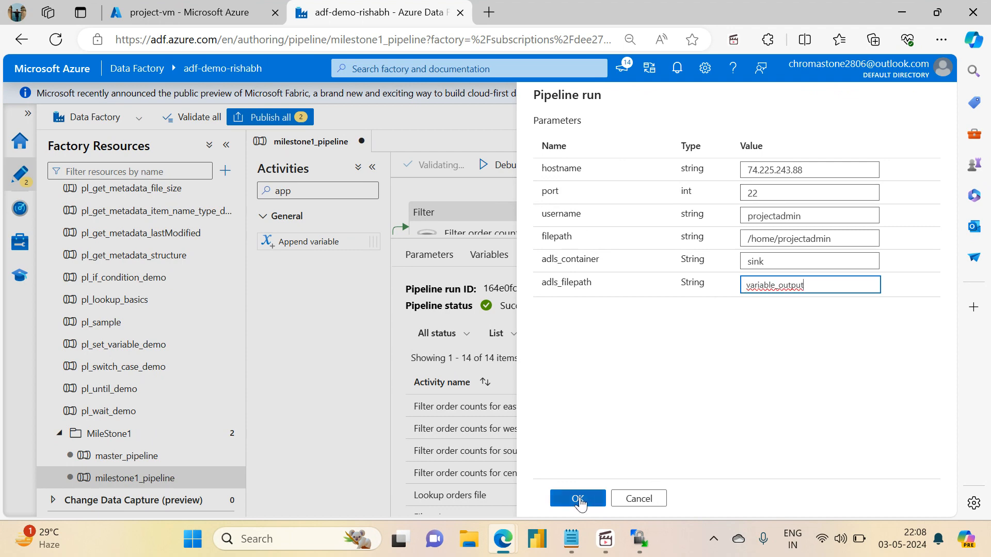
pyautogui.click(578, 498)
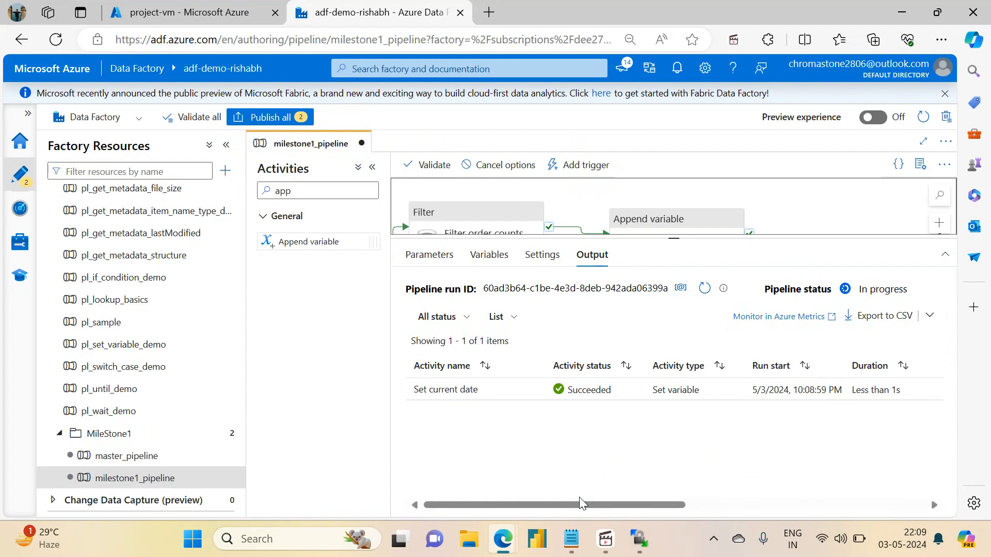
# Refresh the debug run's output repeatedly and check the status of each activity.
pyautogui.click(702, 290)
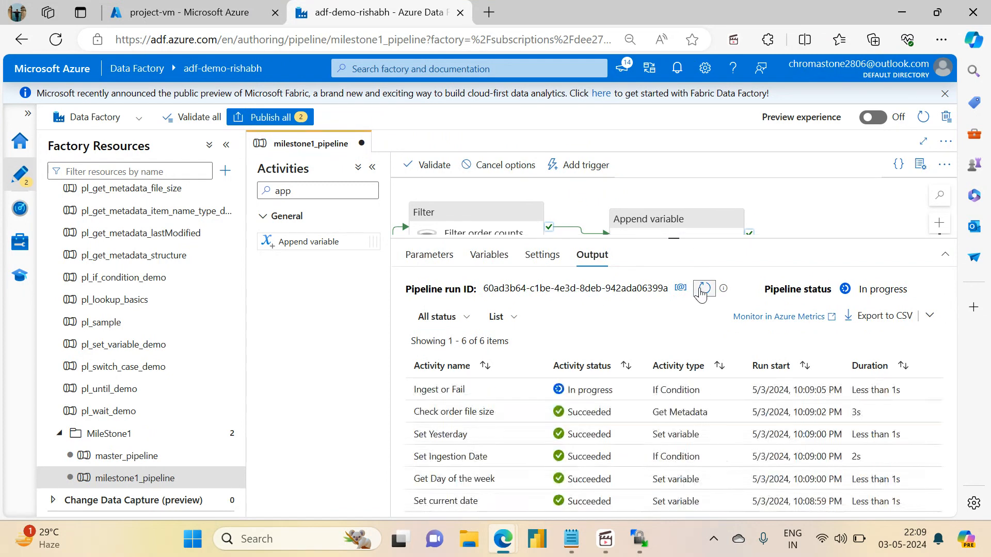
pyautogui.click(703, 289)
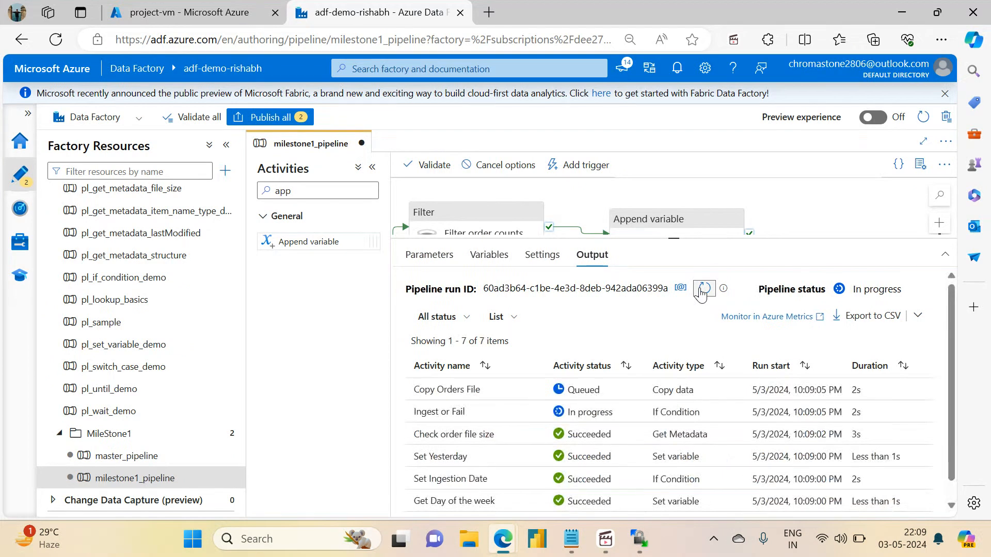
pyautogui.click(703, 289)
pyautogui.click(703, 289)
pyautogui.click(702, 289)
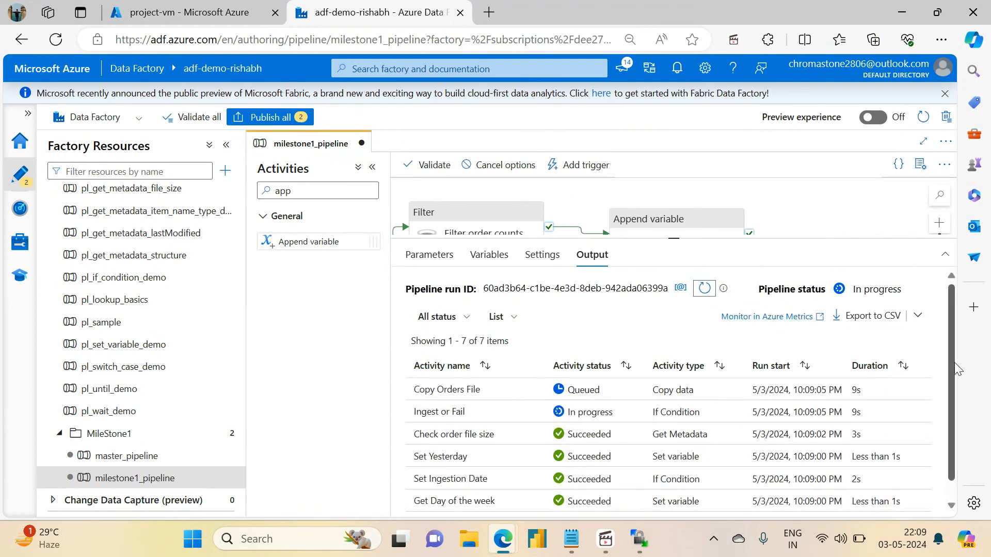
pyautogui.scroll(-2, 954, 362)
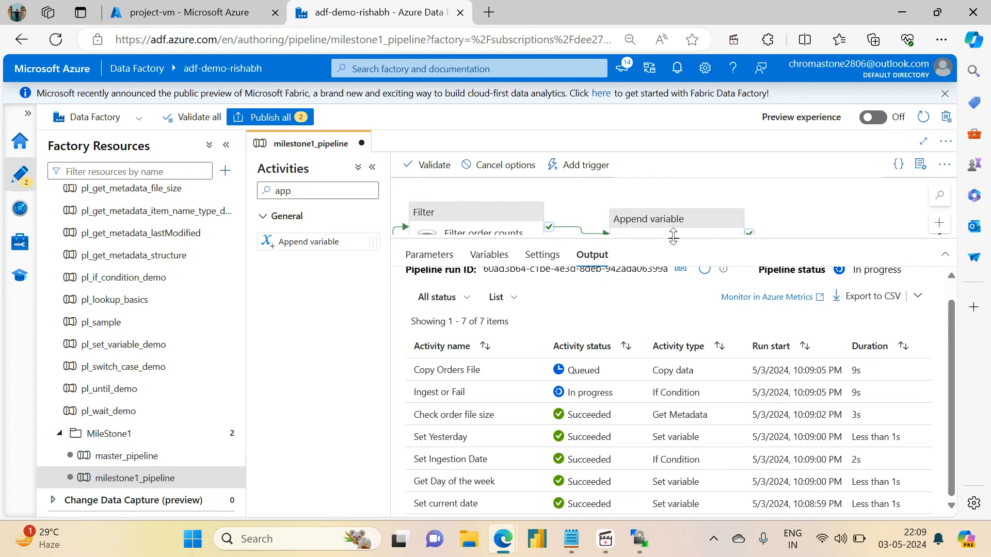
# Enlarge the pipeline canvas, auto-align its activities and fit the whole pipeline in view.
pyautogui.moveTo(673, 237); pyautogui.dragTo(674, 409)
pyautogui.click(939, 371)
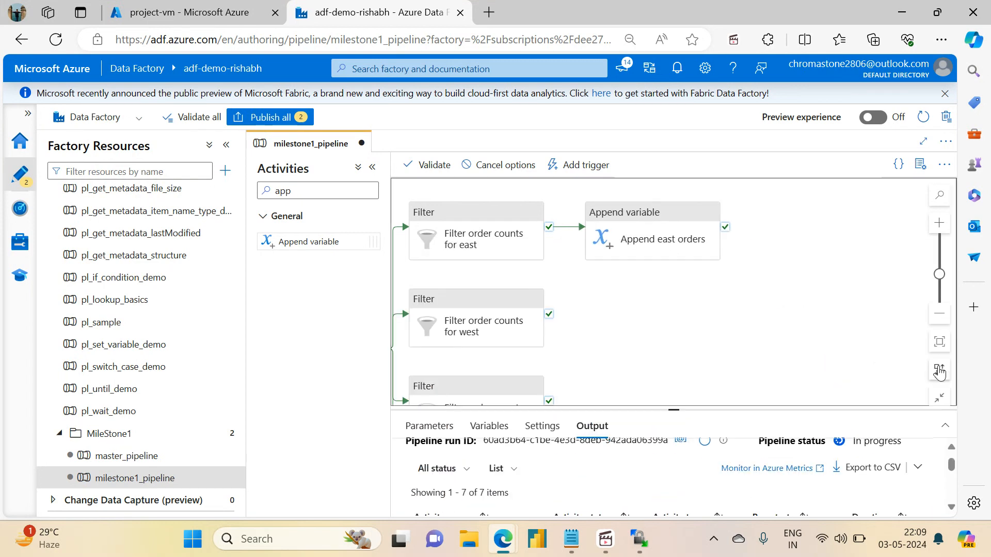
pyautogui.click(939, 341)
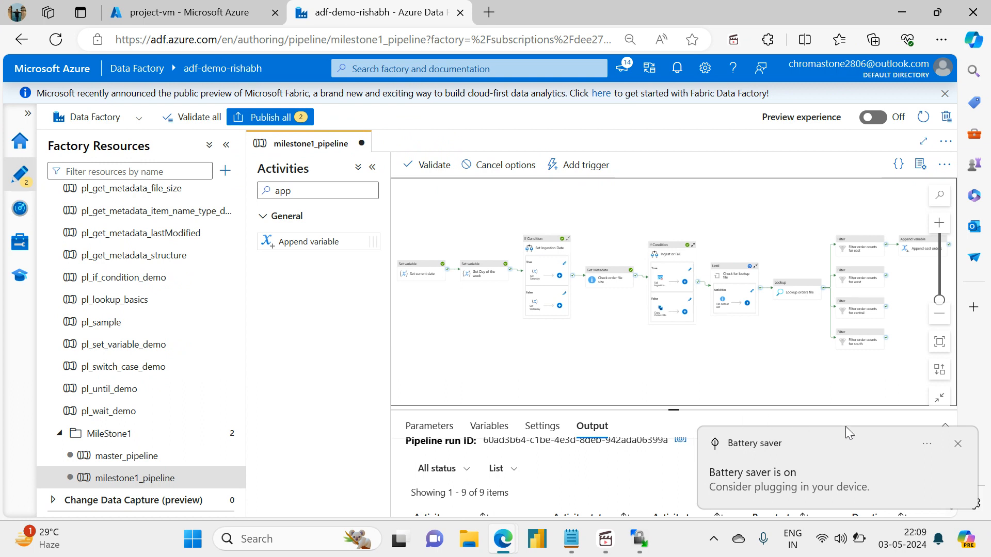
pyautogui.click(957, 443)
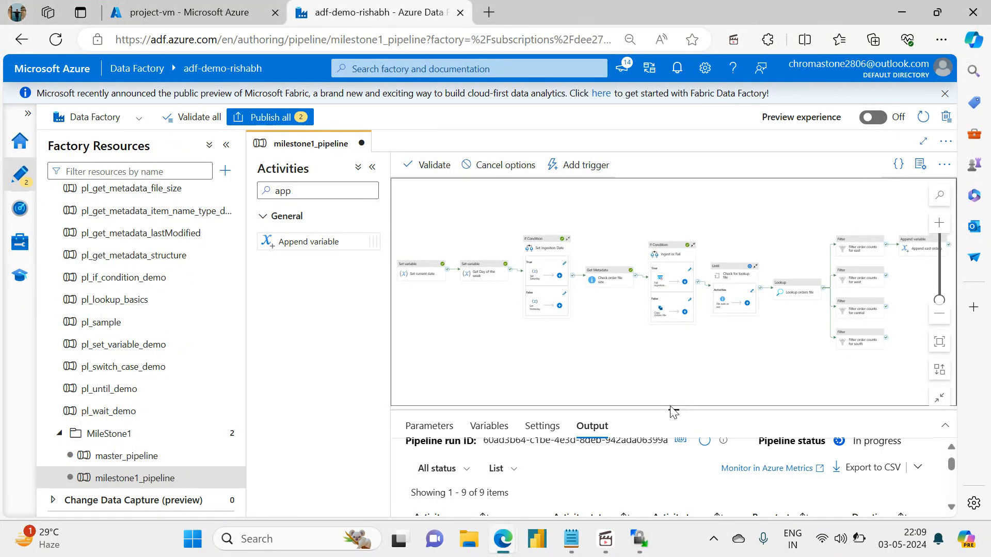
pyautogui.moveTo(671, 411); pyautogui.dragTo(672, 385)
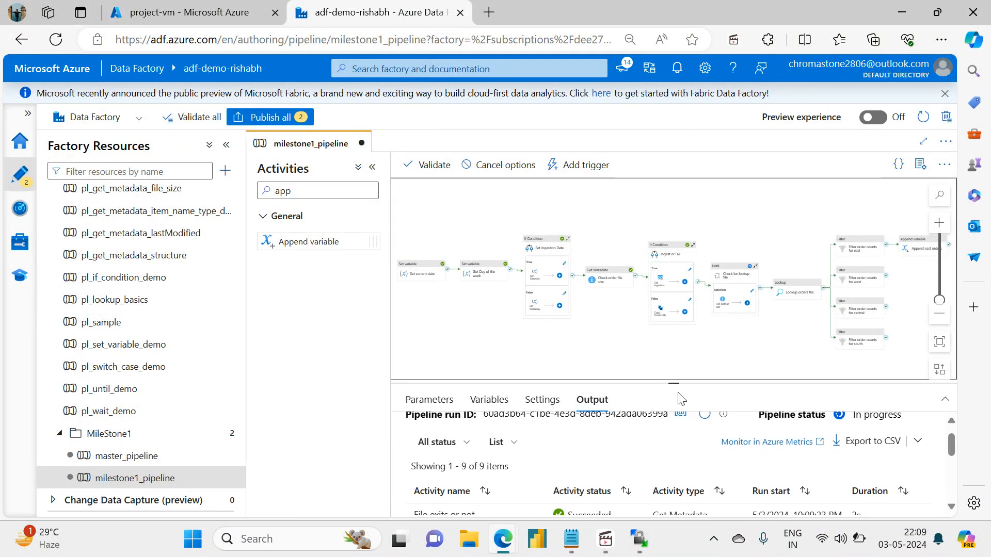
# Keep refreshing the debug run and follow the lookup, the region filters and the east append activity on the canvas.
pyautogui.click(706, 418)
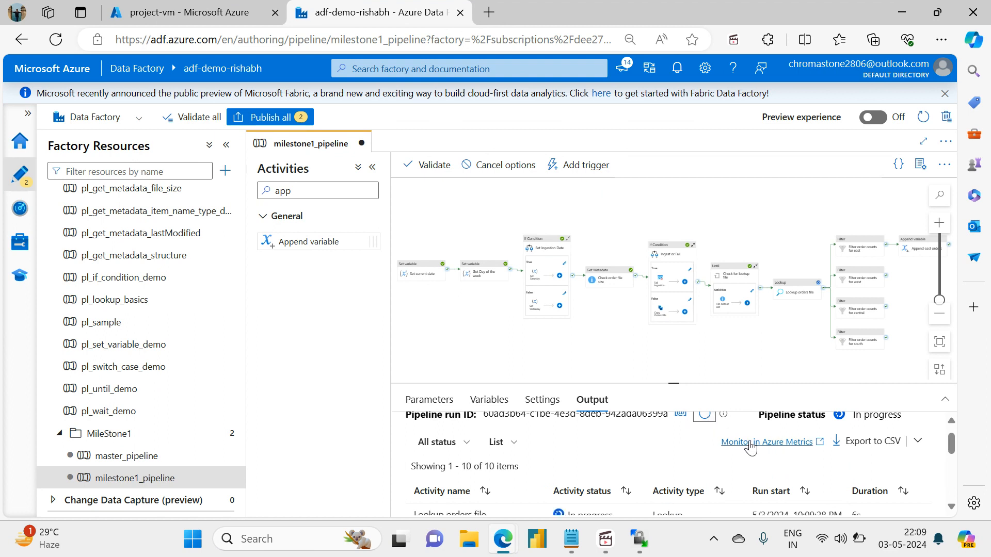
pyautogui.click(694, 361)
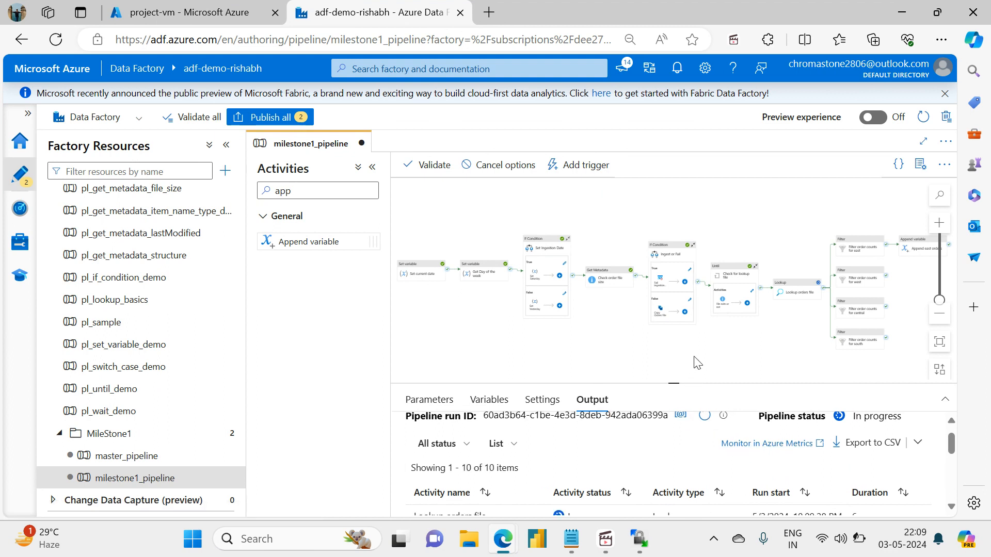
pyautogui.click(703, 417)
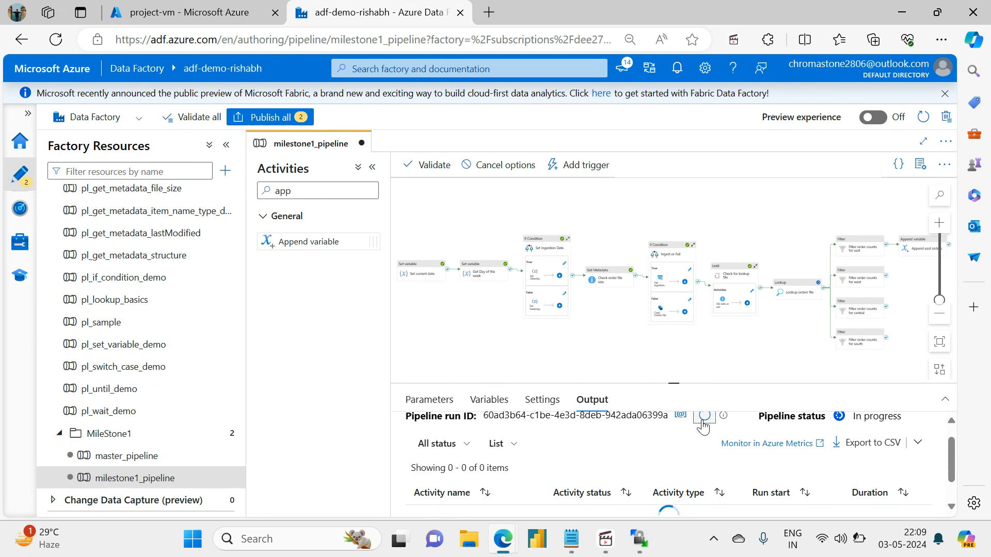
pyautogui.click(703, 415)
pyautogui.moveTo(736, 351); pyautogui.dragTo(590, 323)
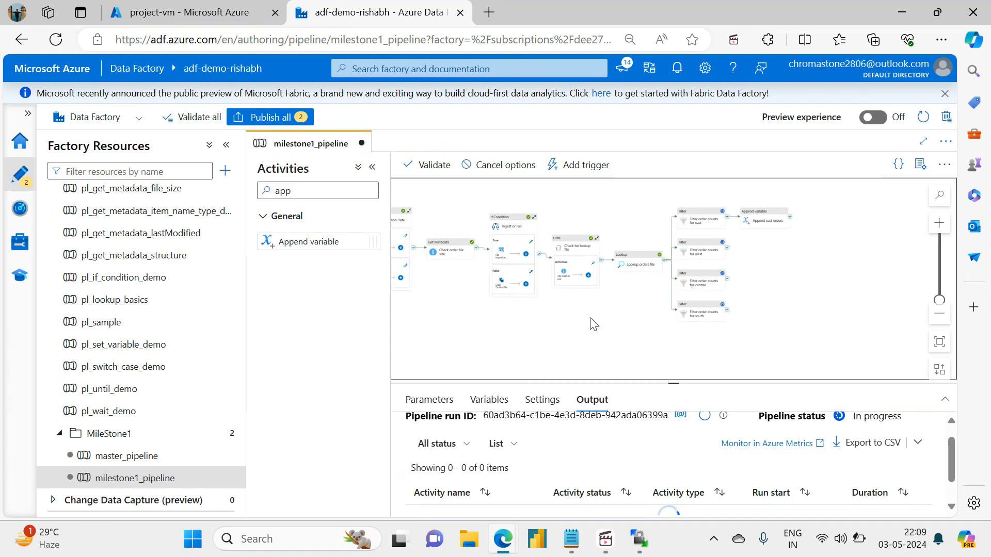
pyautogui.click(704, 416)
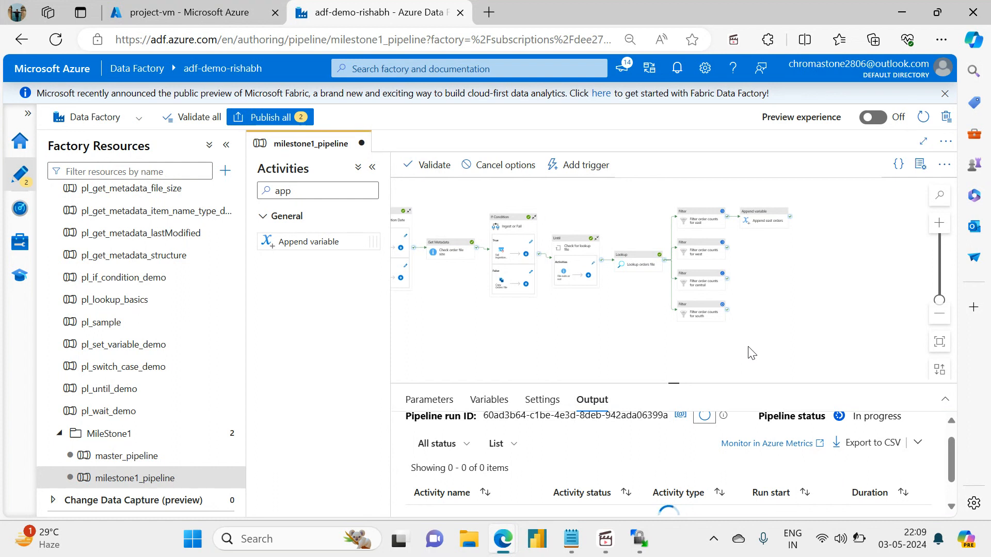
pyautogui.scroll(2, 748, 346)
pyautogui.moveTo(763, 265); pyautogui.dragTo(726, 319)
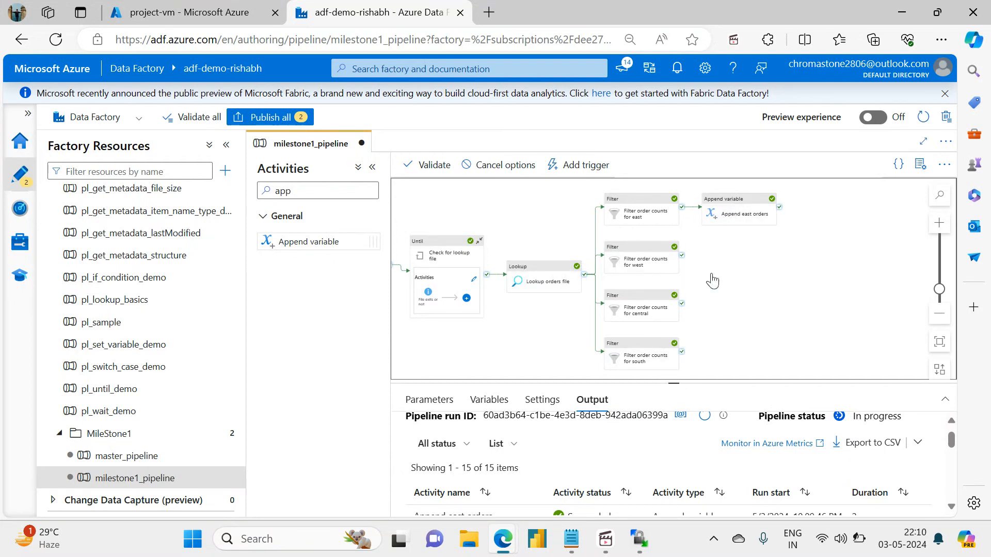
# Inspect the run input and output of the Append east orders activity in the debug results.
pyautogui.click(732, 206)
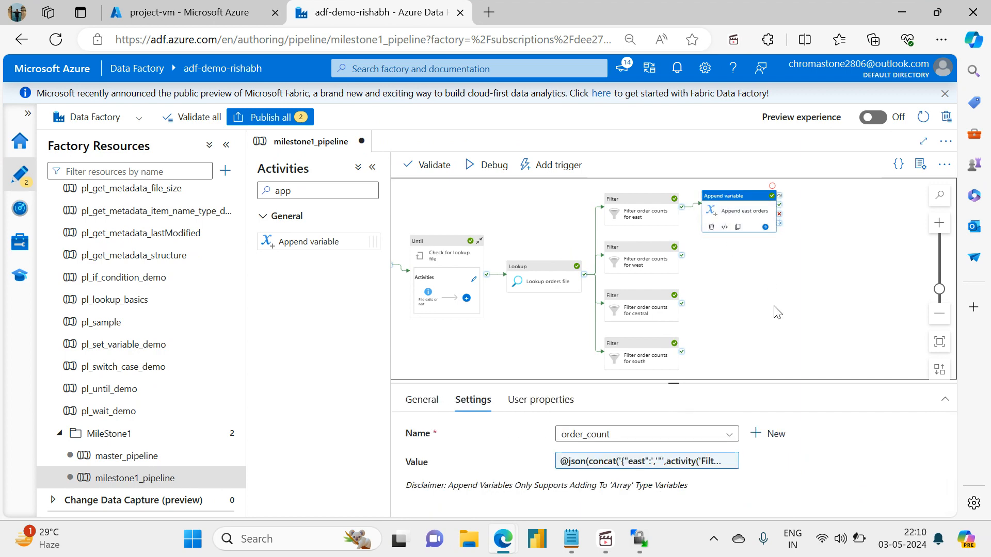
pyautogui.click(720, 367)
pyautogui.moveTo(674, 384); pyautogui.dragTo(674, 226)
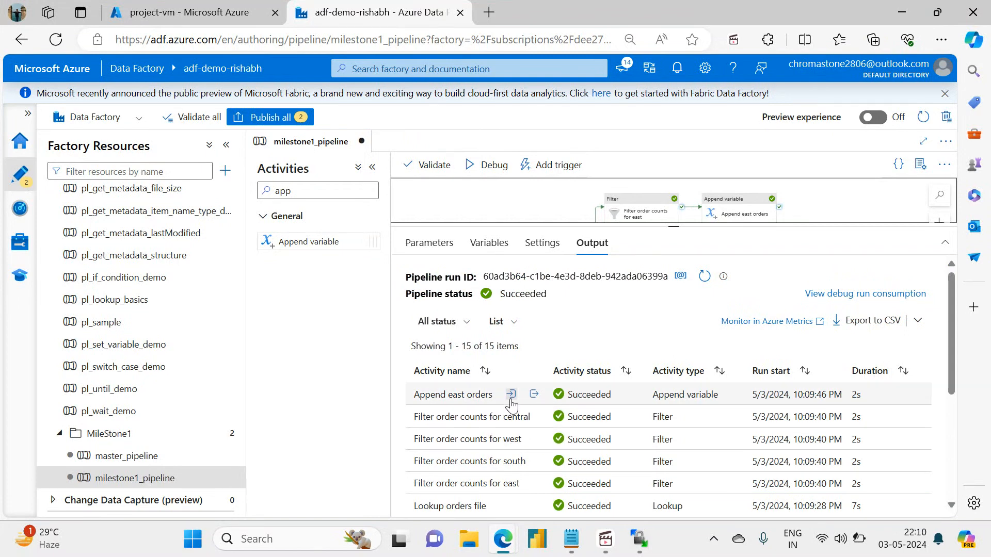
pyautogui.click(535, 395)
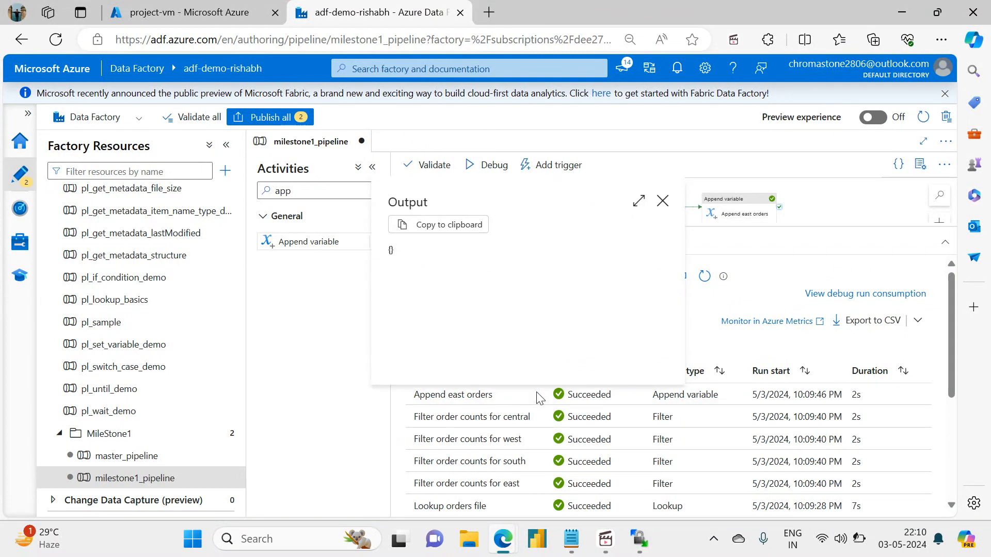
pyautogui.click(662, 201)
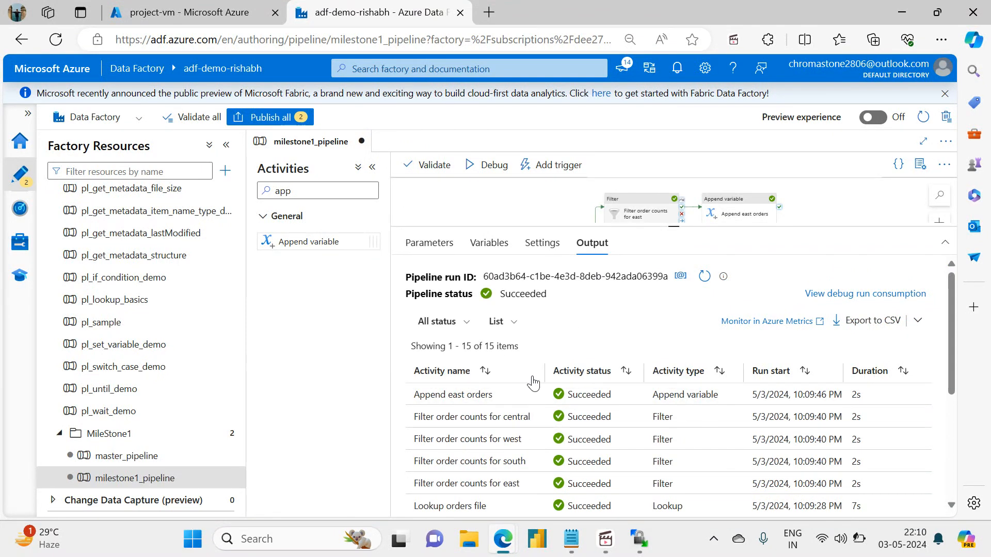
pyautogui.click(510, 394)
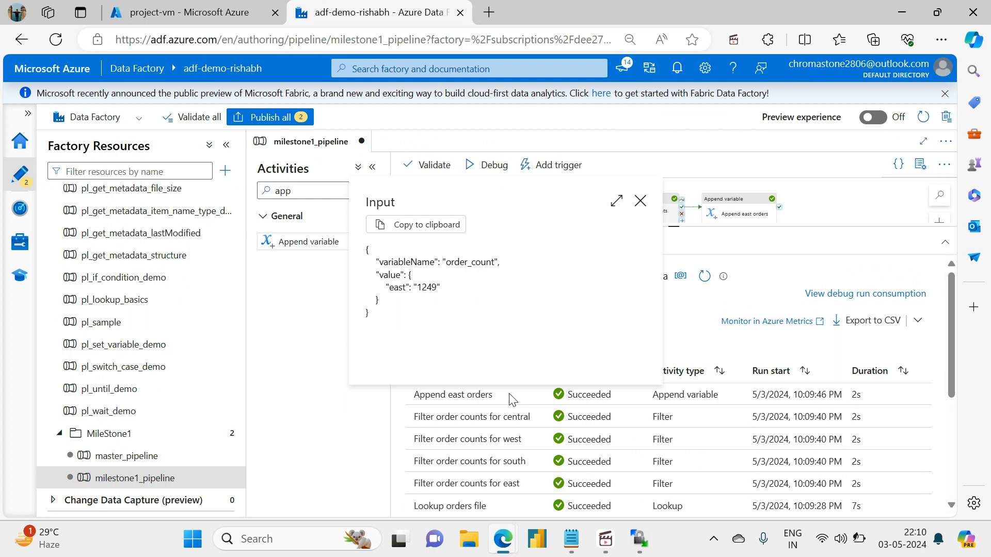
pyautogui.click(641, 202)
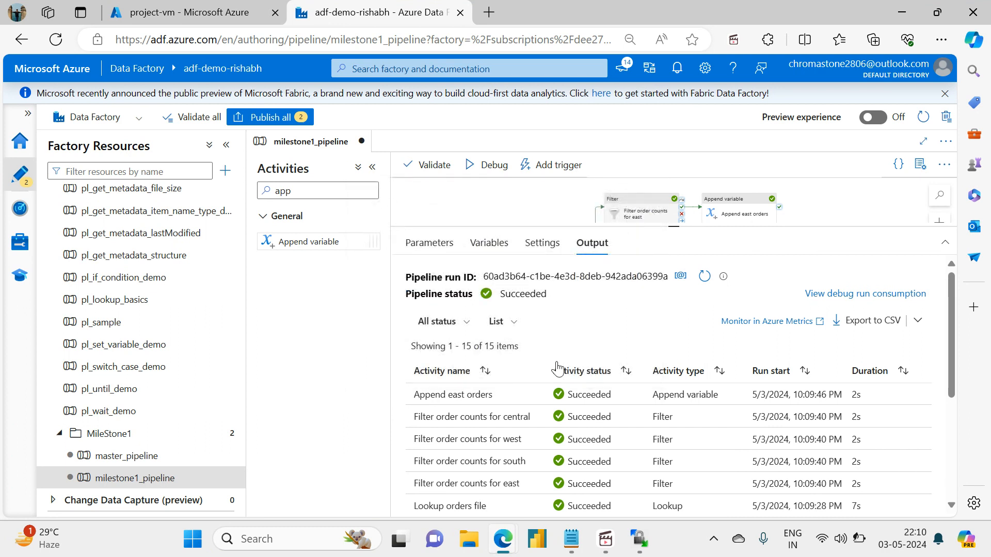
pyautogui.click(534, 395)
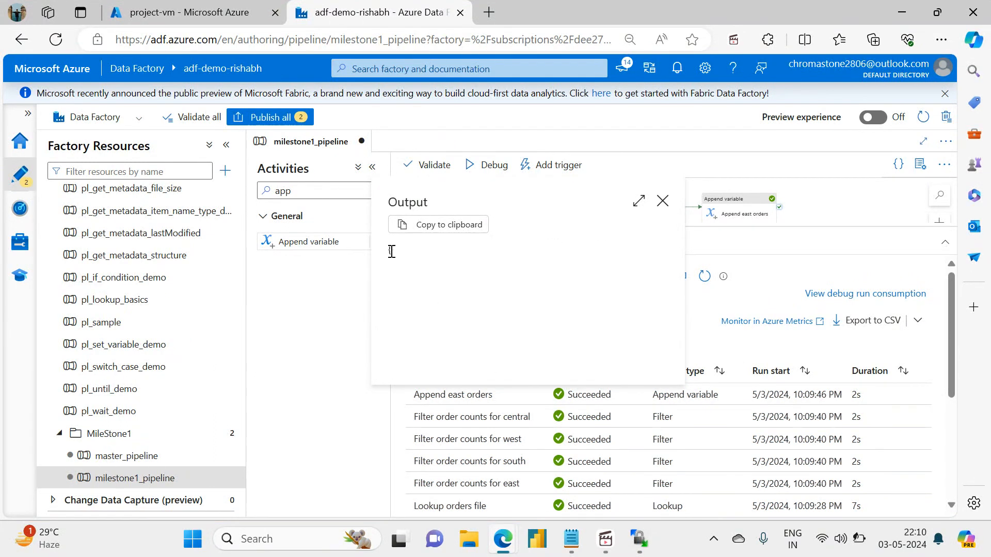
pyautogui.click(662, 200)
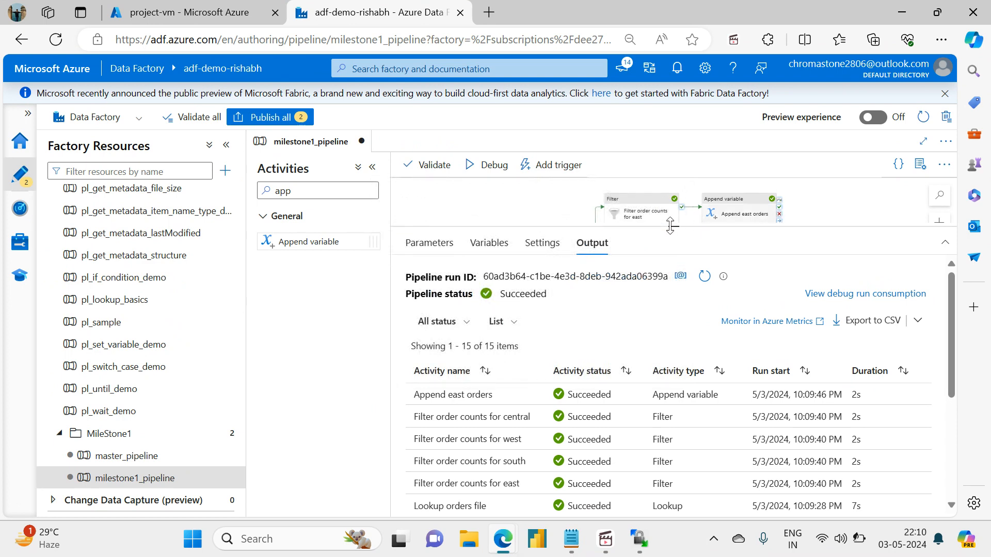
# Duplicate the Append east orders activity and connect the west filter's success output to the copy.
pyautogui.moveTo(669, 225); pyautogui.dragTo(670, 339)
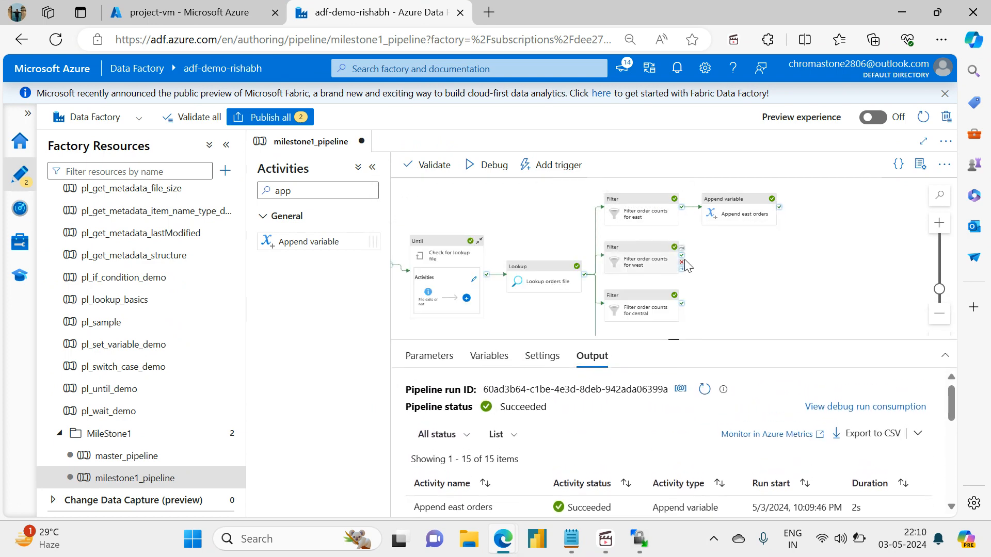
pyautogui.click(738, 209)
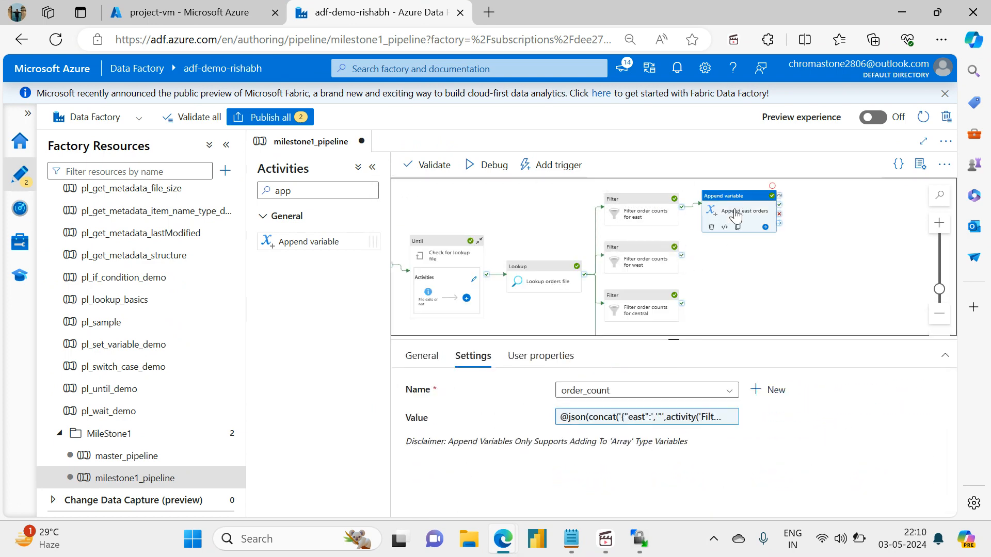
pyautogui.click(738, 227)
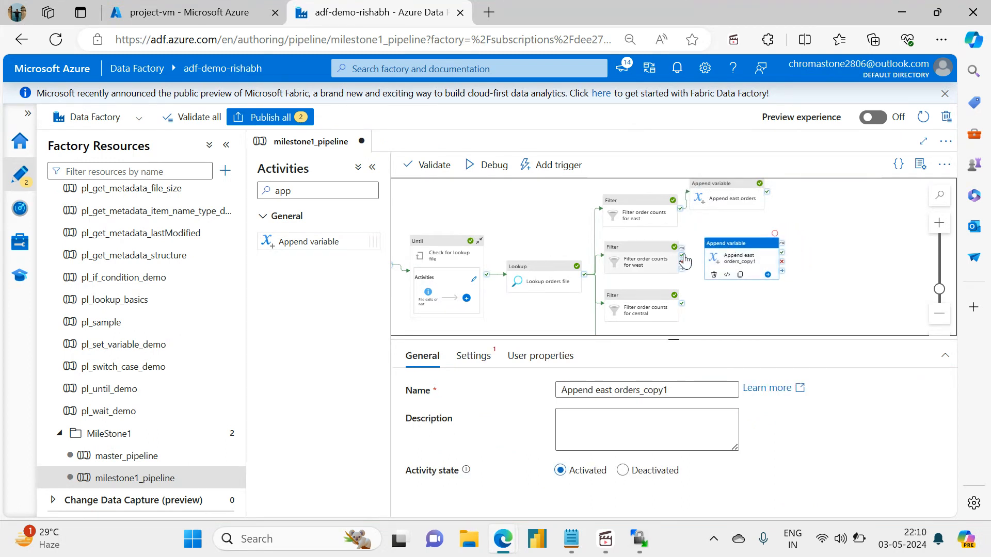
pyautogui.moveTo(681, 255); pyautogui.dragTo(738, 258)
pyautogui.click(691, 303)
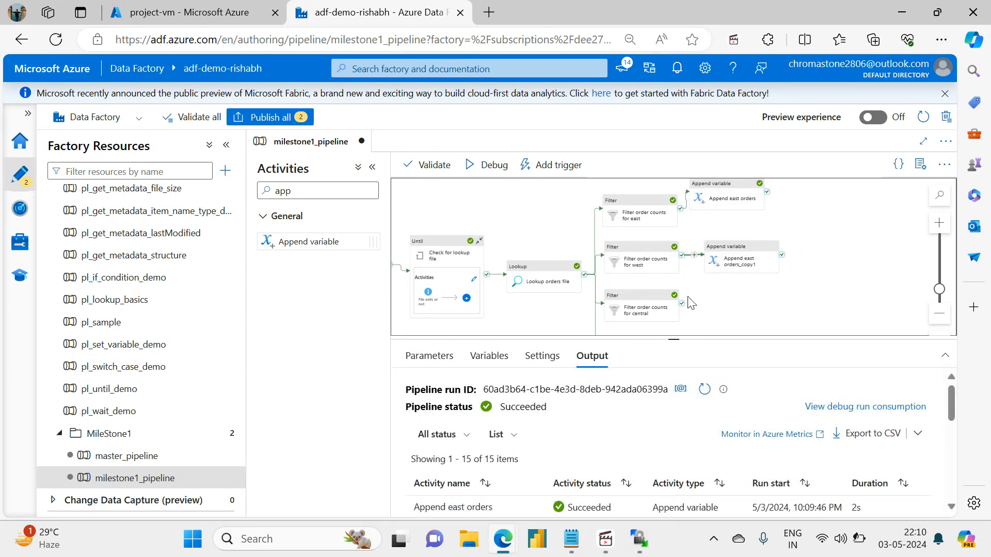
# Rename the duplicated append activity connected to the west filter as Append west orders.
pyautogui.click(748, 268)
pyautogui.click(665, 391)
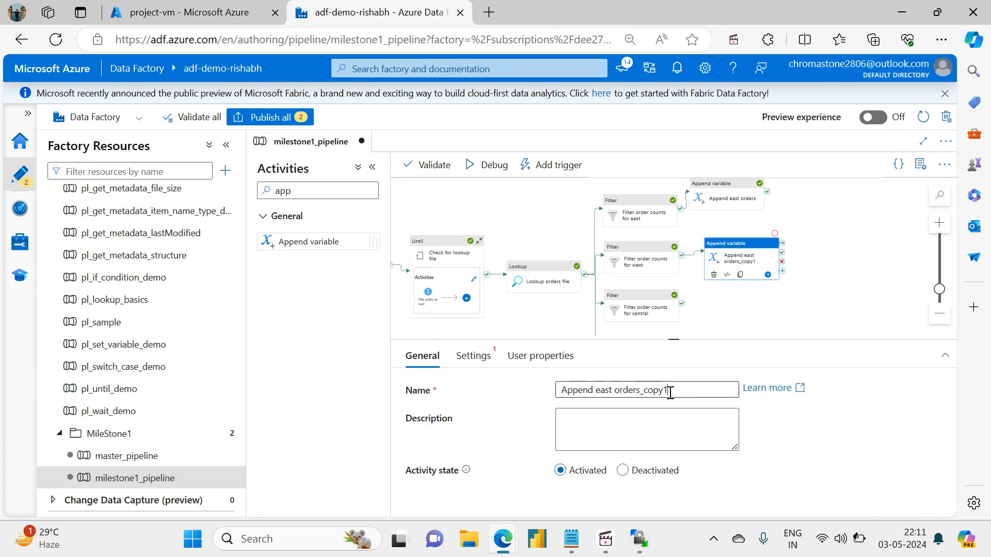
pyautogui.moveTo(670, 391); pyautogui.dragTo(595, 391)
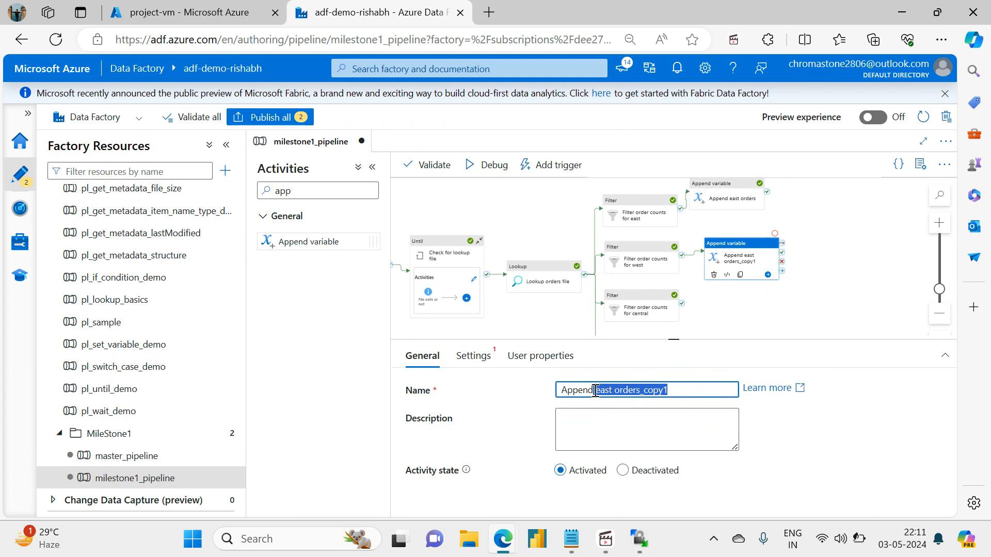
pyautogui.press('BackSpace')
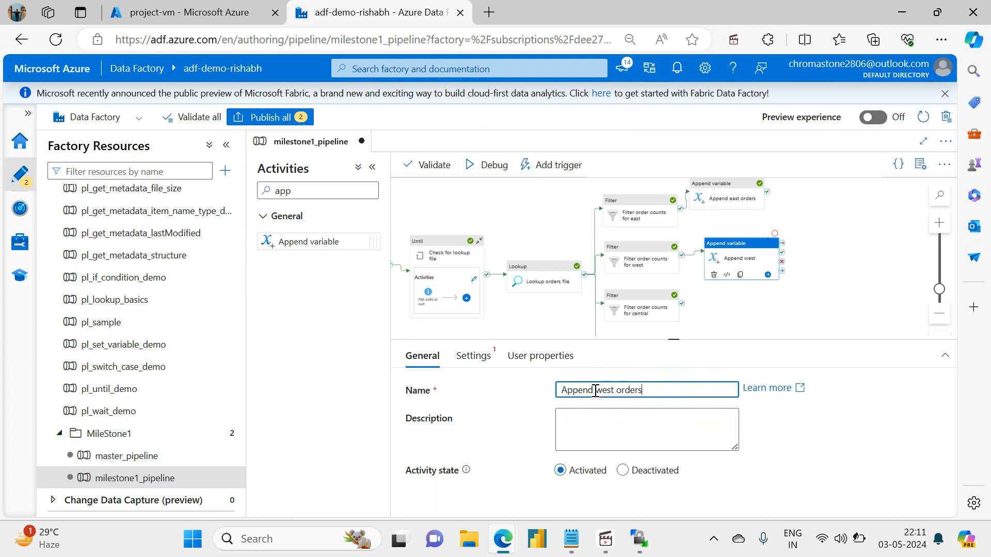
# Duplicate the Append west orders activity as Append central orders and connect the central filter's success output to it.
pyautogui.click(743, 277)
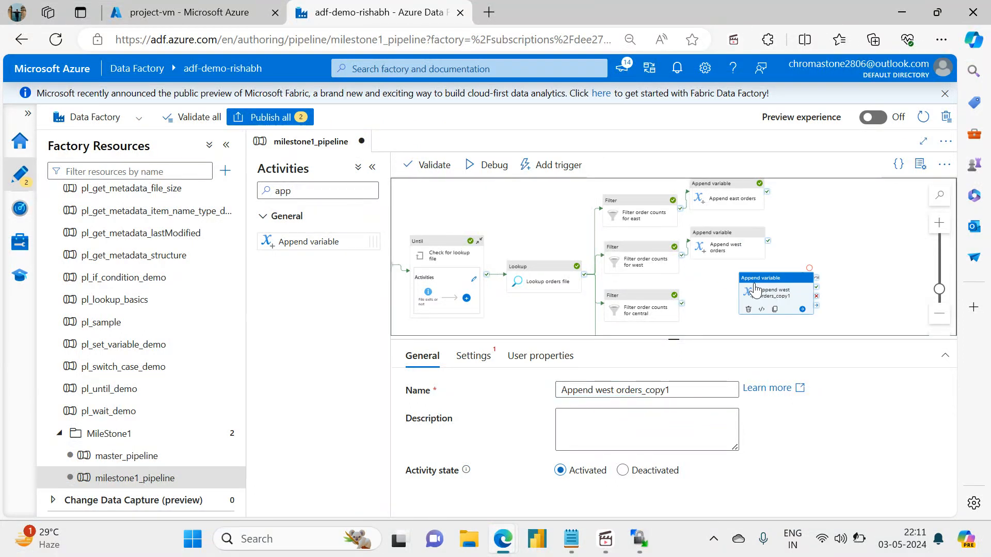
pyautogui.moveTo(755, 290); pyautogui.dragTo(737, 307)
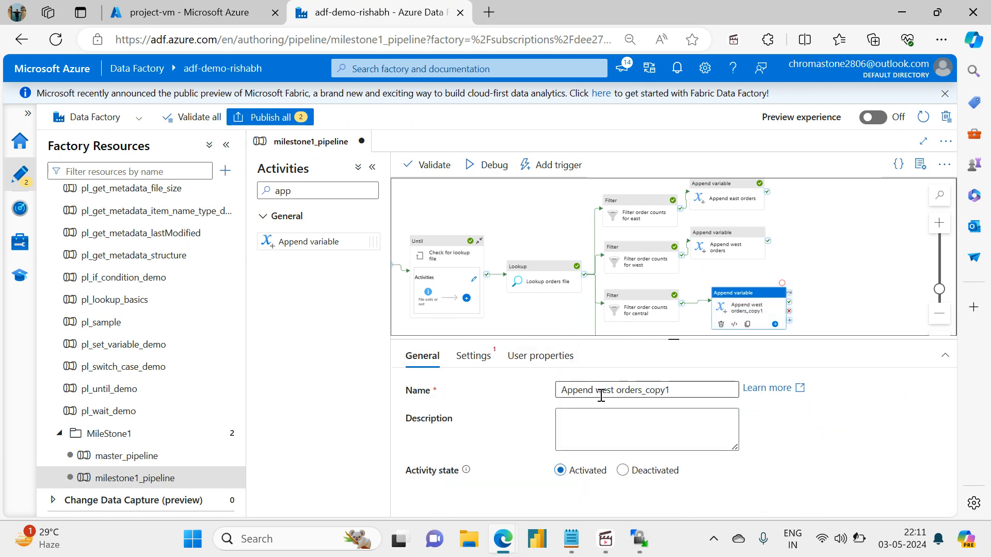
pyautogui.moveTo(597, 393); pyautogui.dragTo(694, 391)
pyautogui.write('central')
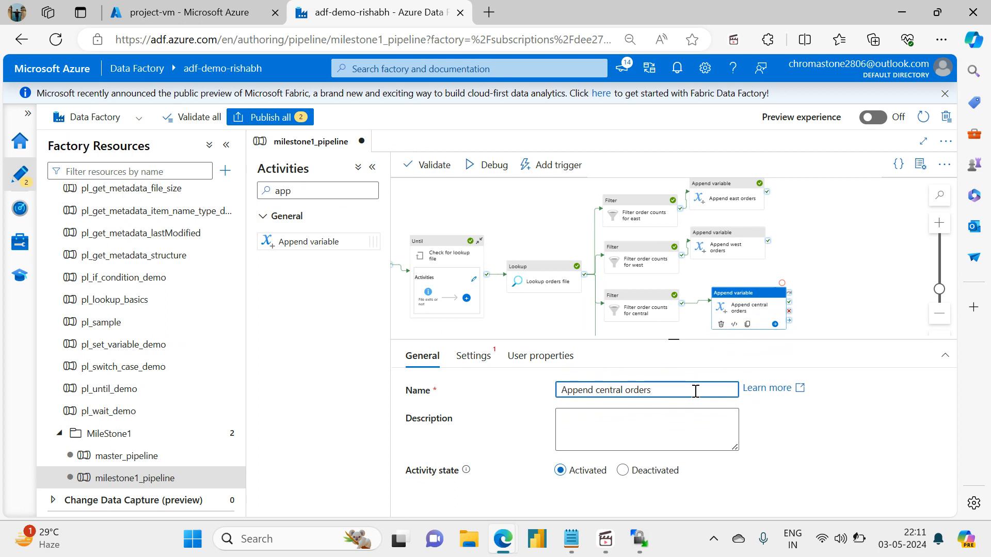
# Duplicate the Append central orders activity, place the copy beside the south filter and connect that filter's success output to it.
pyautogui.moveTo(840, 306); pyautogui.dragTo(822, 243)
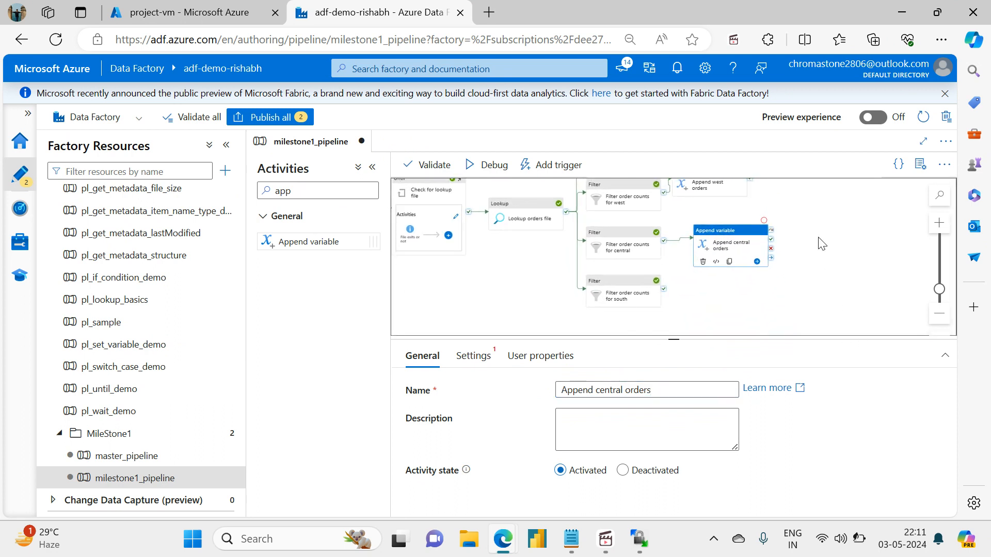
pyautogui.click(730, 262)
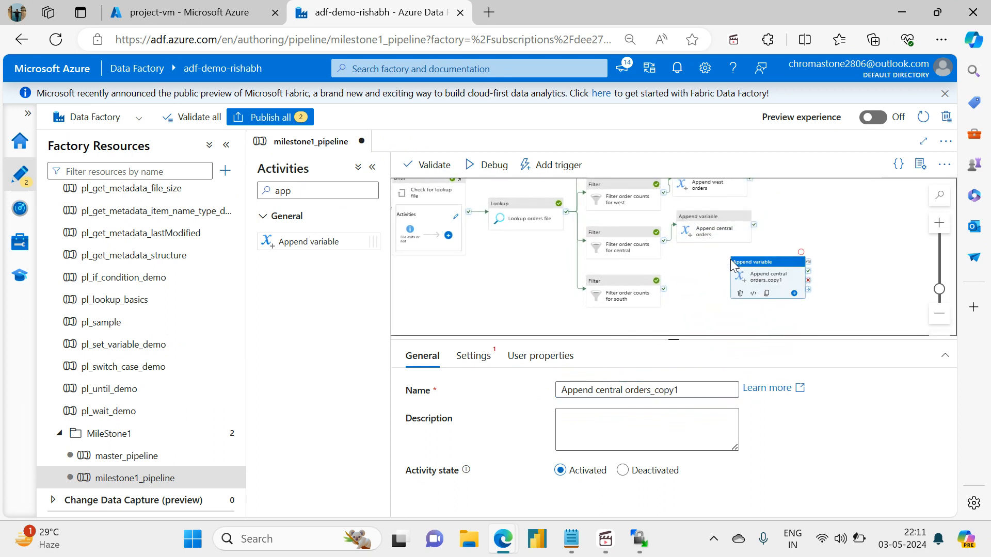
pyautogui.moveTo(769, 270); pyautogui.dragTo(730, 279)
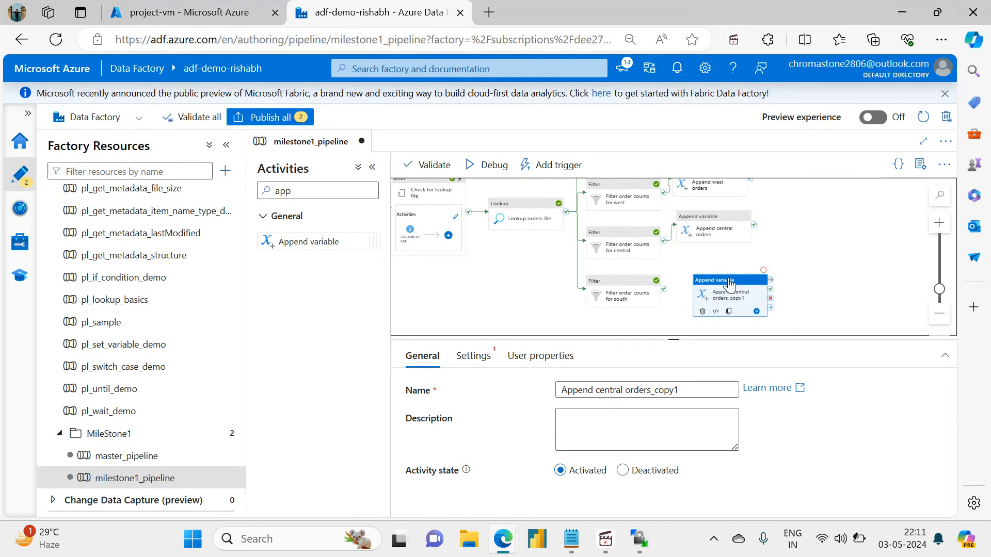
pyautogui.moveTo(663, 289); pyautogui.dragTo(727, 294)
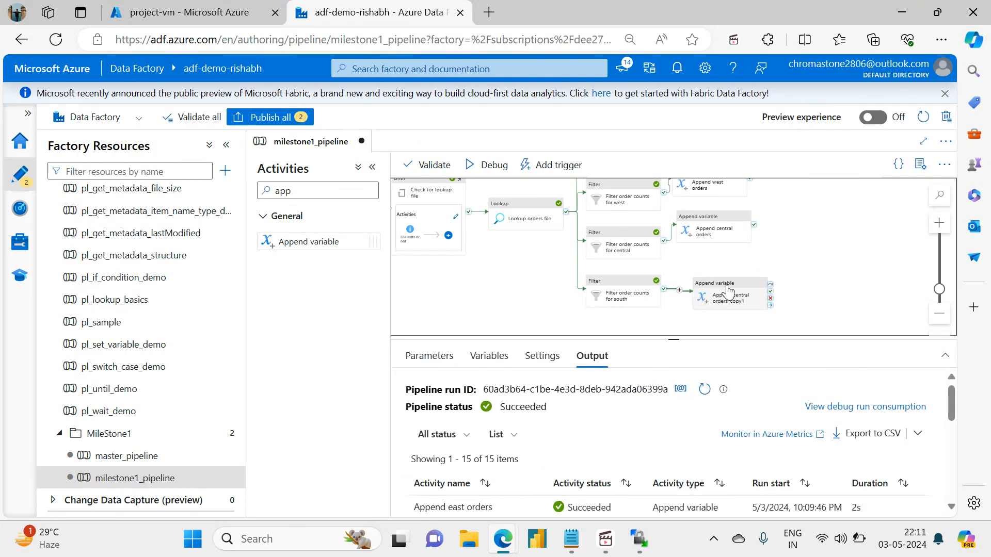
pyautogui.click(733, 294)
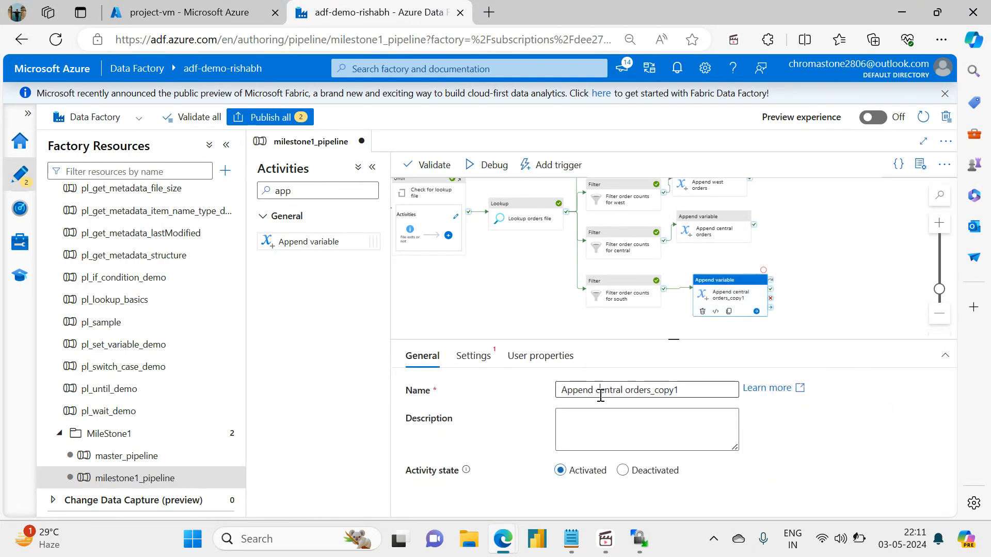
# Rename the append activity connected to the south filter as Append south orders.
pyautogui.moveTo(601, 389); pyautogui.dragTo(682, 390)
pyautogui.press('BackSpace')
pyautogui.write('so')
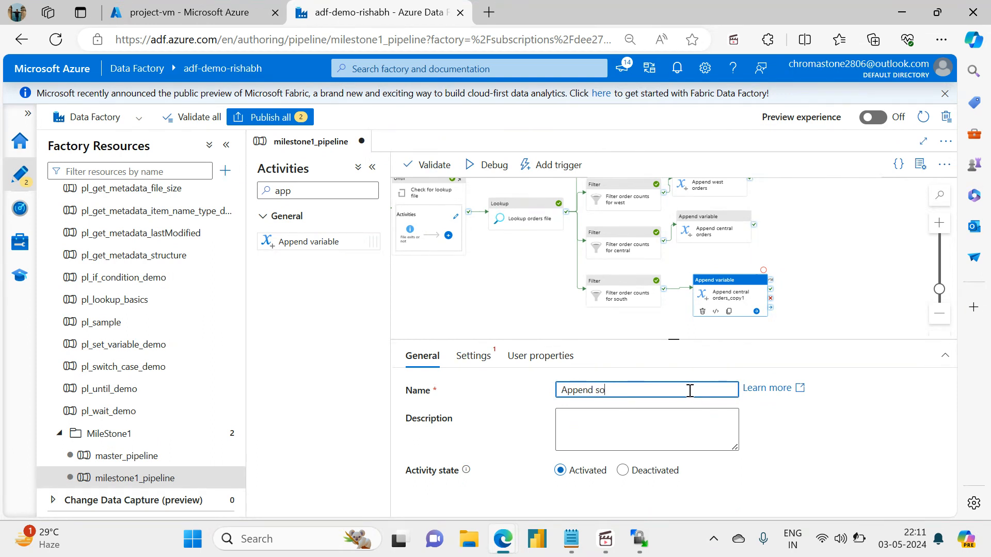
pyautogui.write('uth orders')
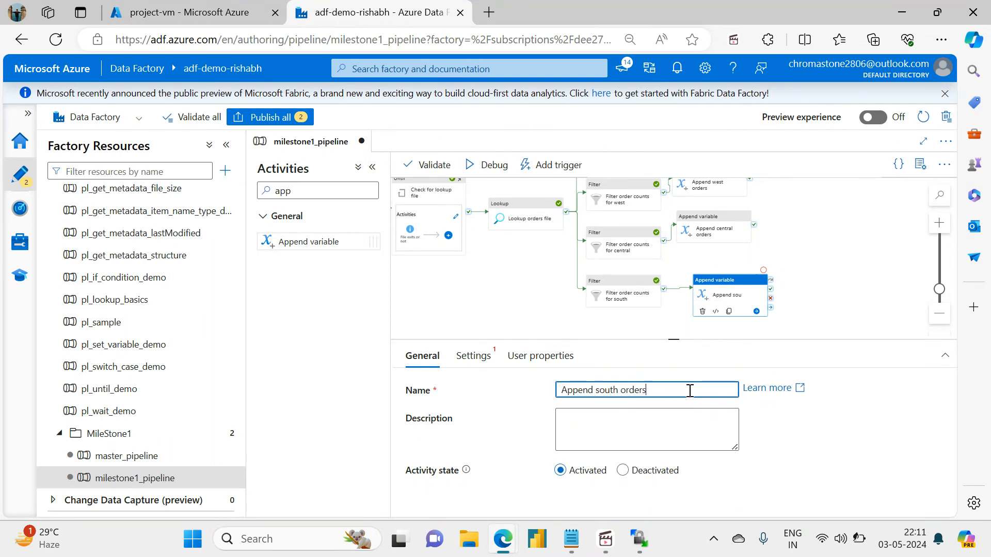
pyautogui.click(900, 300)
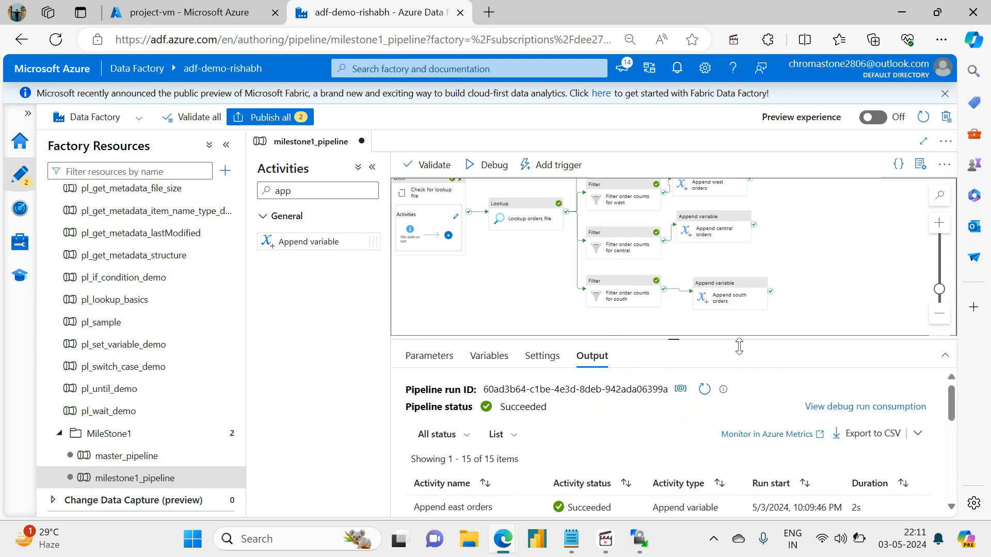
# Enlarge the canvas, auto-align the new append activities and fit the pipeline in view.
pyautogui.moveTo(674, 339); pyautogui.dragTo(685, 377)
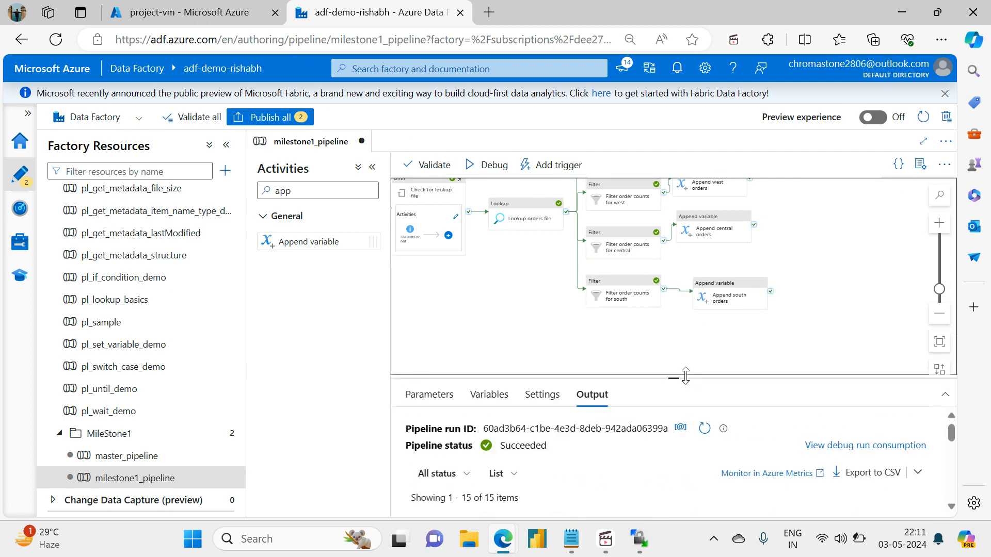
pyautogui.click(939, 369)
pyautogui.click(940, 341)
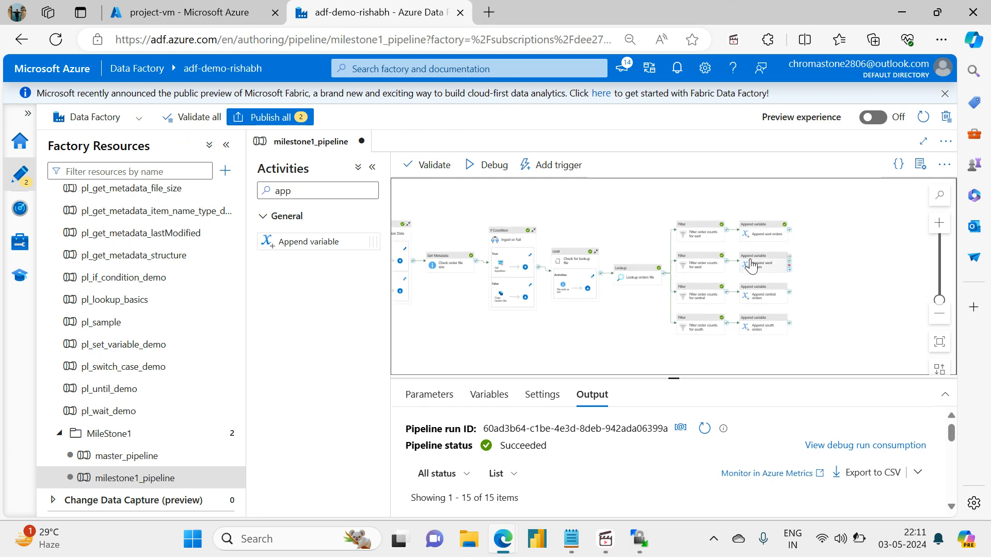
# Check the variable name and value settings of the Append east orders activity against the west one.
pyautogui.click(751, 265)
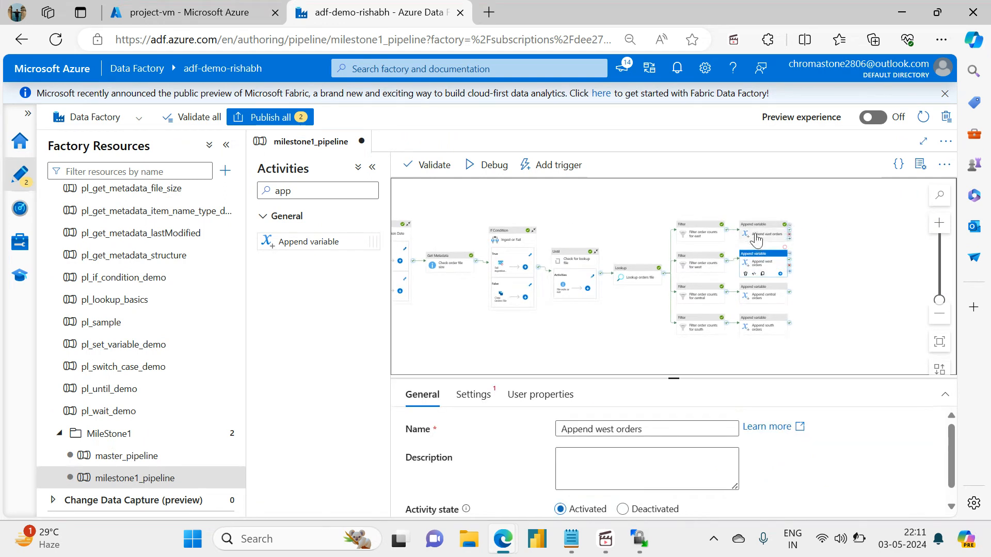
pyautogui.click(756, 238)
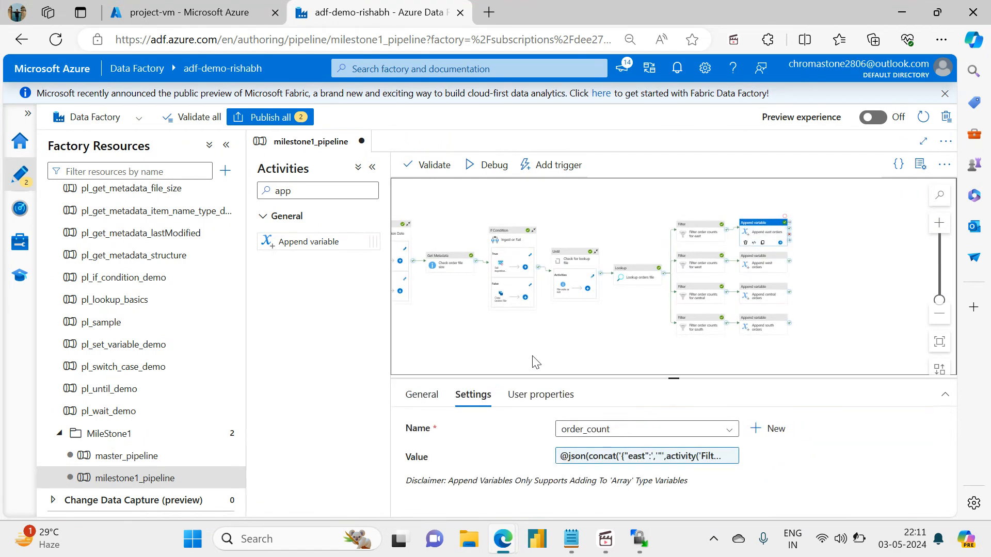
pyautogui.click(753, 265)
pyautogui.click(761, 240)
# In the value expression of Append west orders, replace east with west in both the filter activity reference and the JSON key.
pyautogui.click(761, 268)
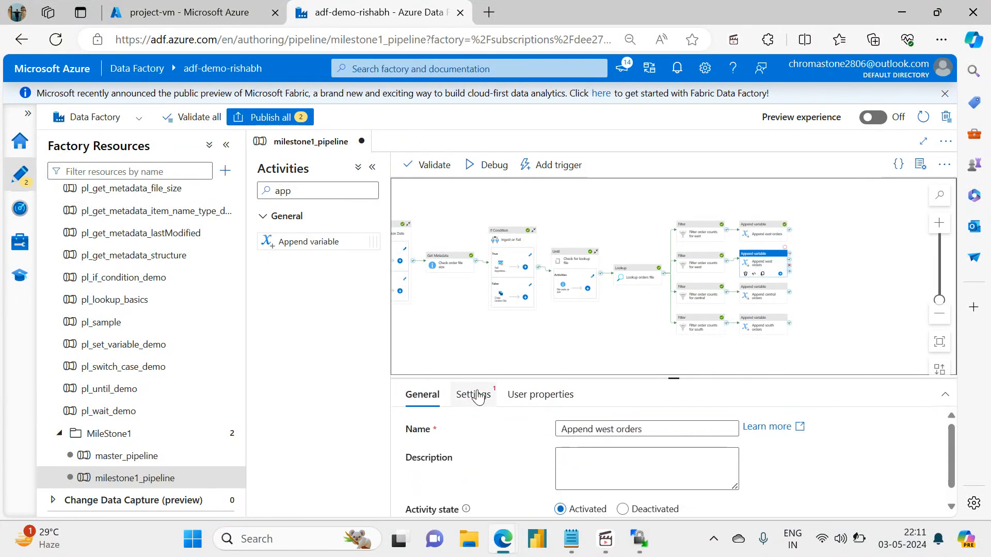
pyautogui.click(473, 394)
pyautogui.click(615, 452)
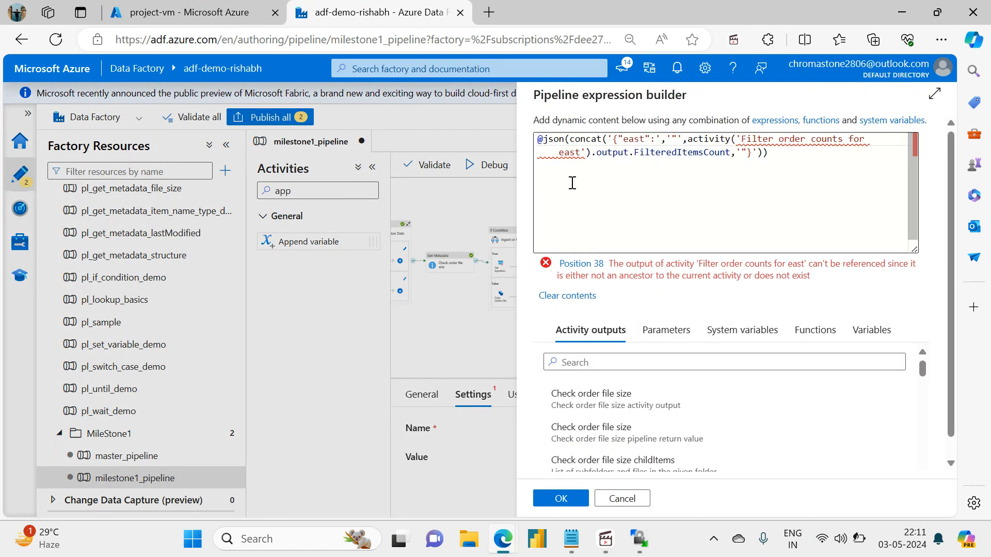
pyautogui.doubleClick(571, 153)
pyautogui.press('BackSpace')
pyautogui.press('BackSpace')
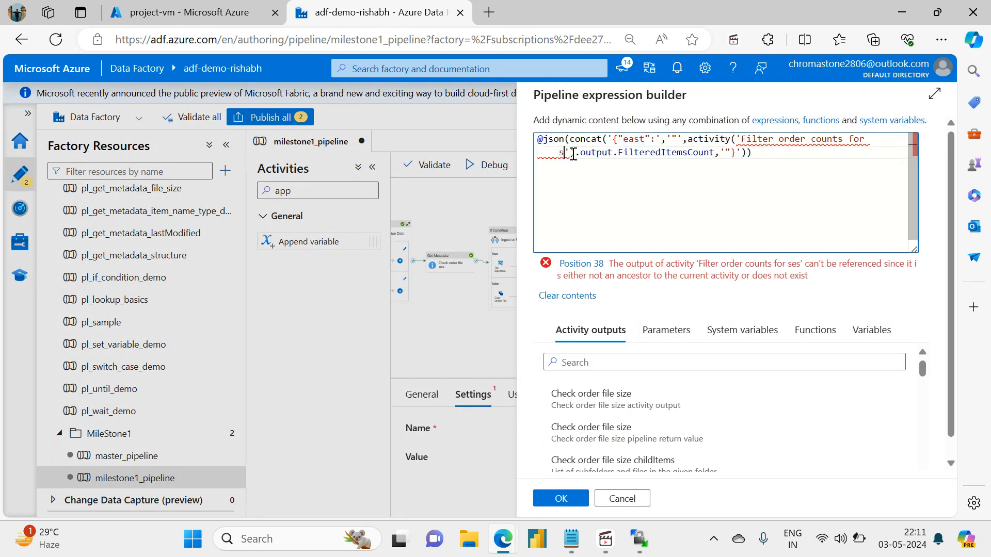
pyautogui.write('west')
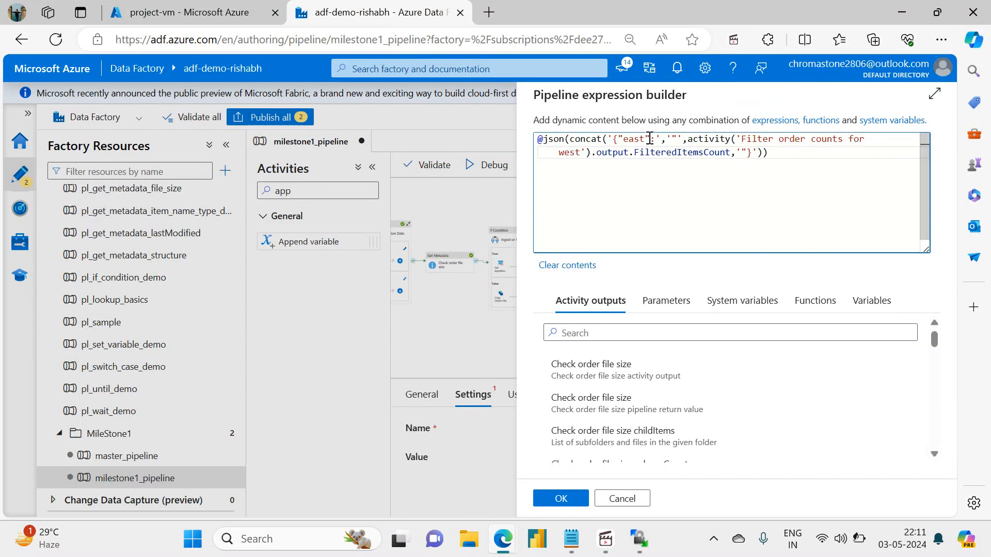
pyautogui.doubleClick(634, 140)
pyautogui.write('west')
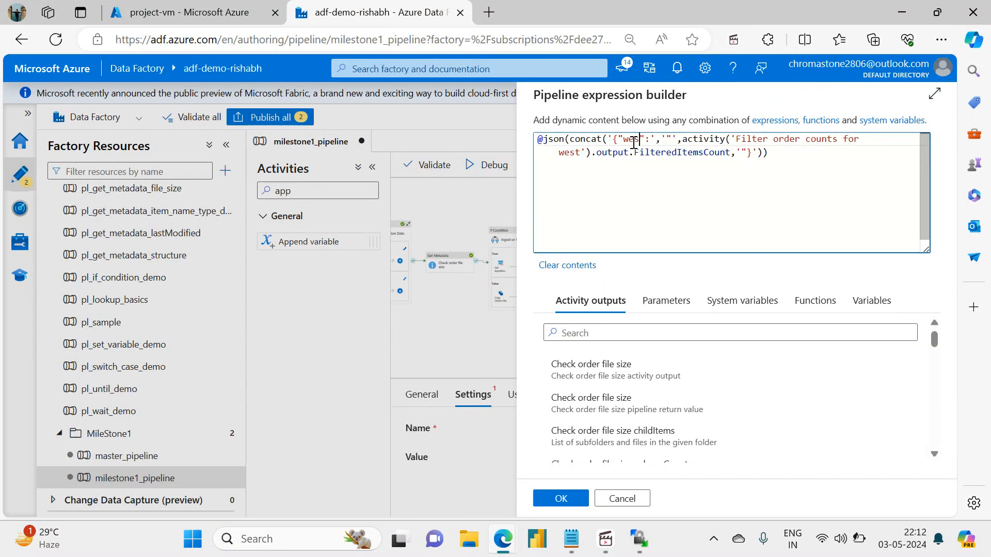
pyautogui.click(565, 496)
# In the value expression of Append central orders, replace east with central in both the JSON key and the filter activity reference.
pyautogui.click(756, 297)
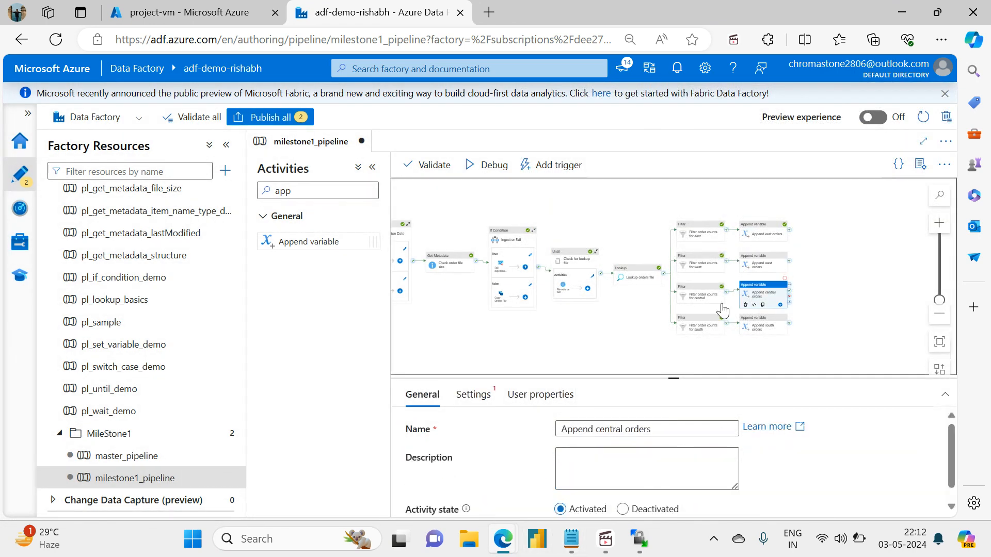
pyautogui.click(471, 394)
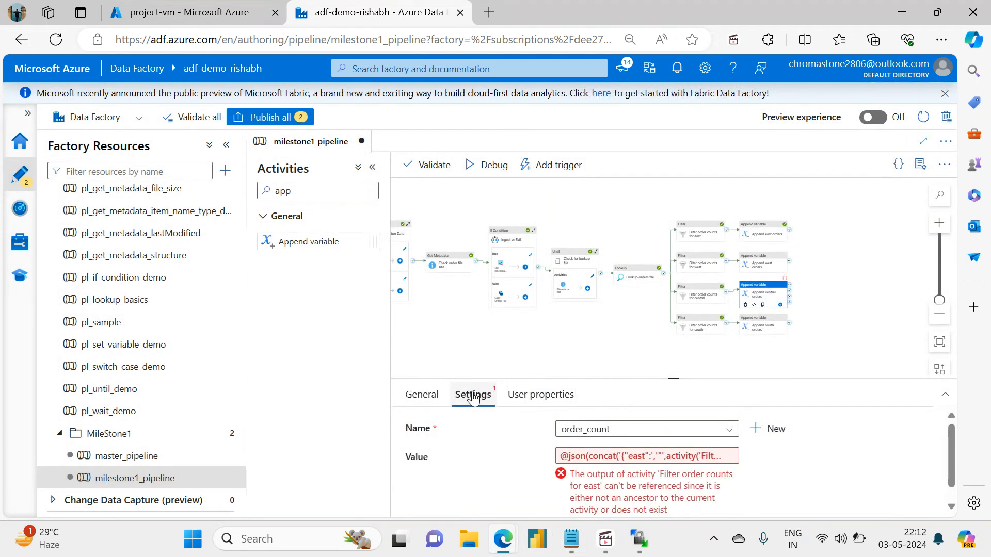
pyautogui.click(608, 457)
pyautogui.doubleClick(630, 139)
pyautogui.write('c')
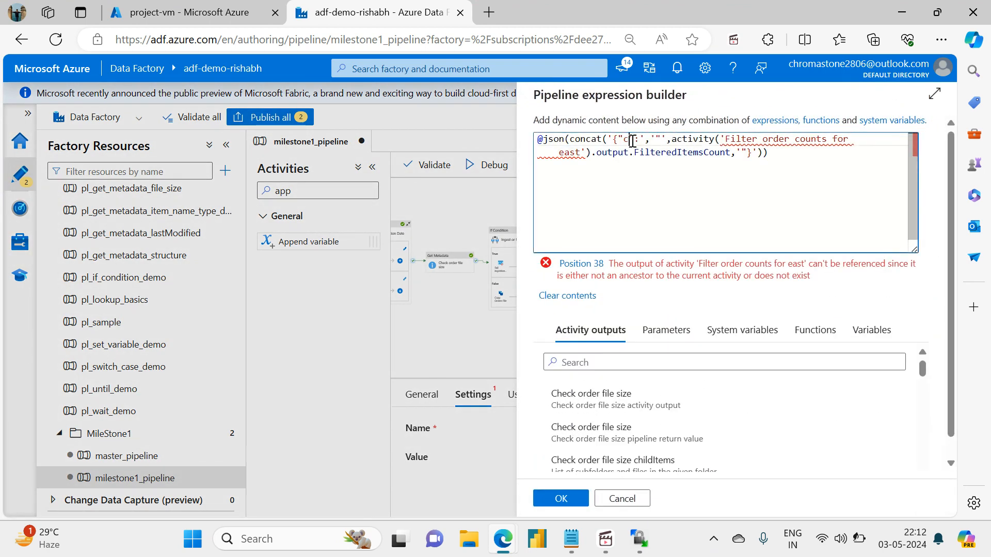
pyautogui.write('entral')
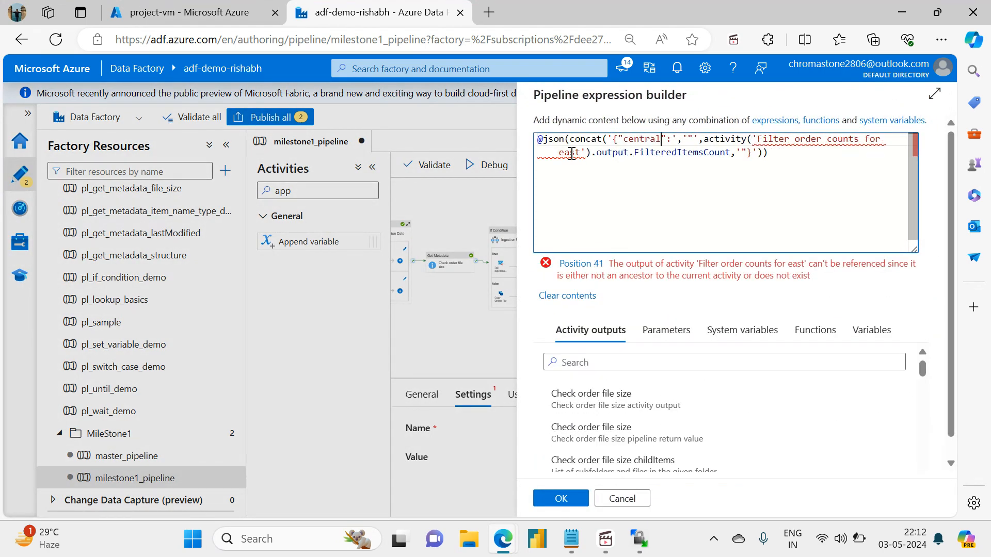
pyautogui.doubleClick(571, 154)
pyautogui.write('central')
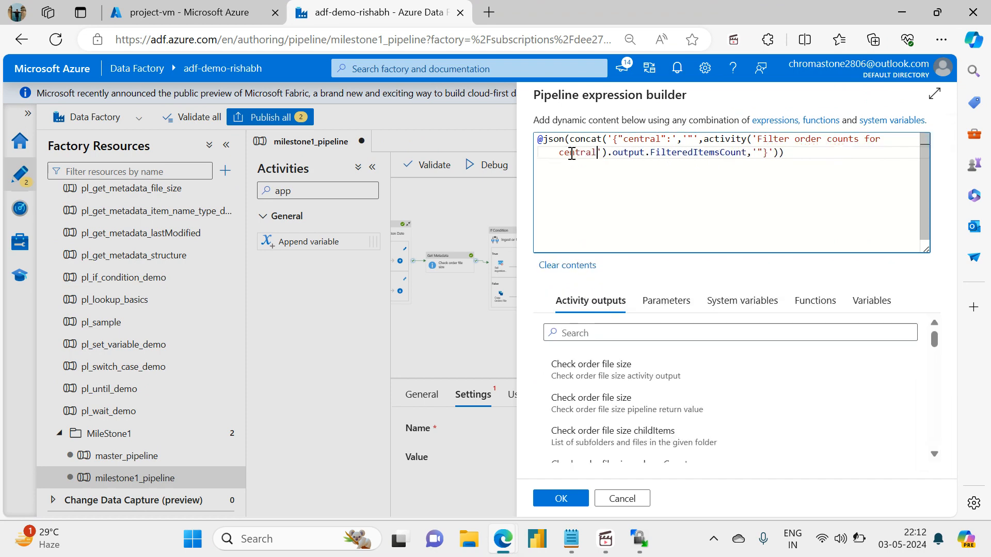
pyautogui.click(559, 499)
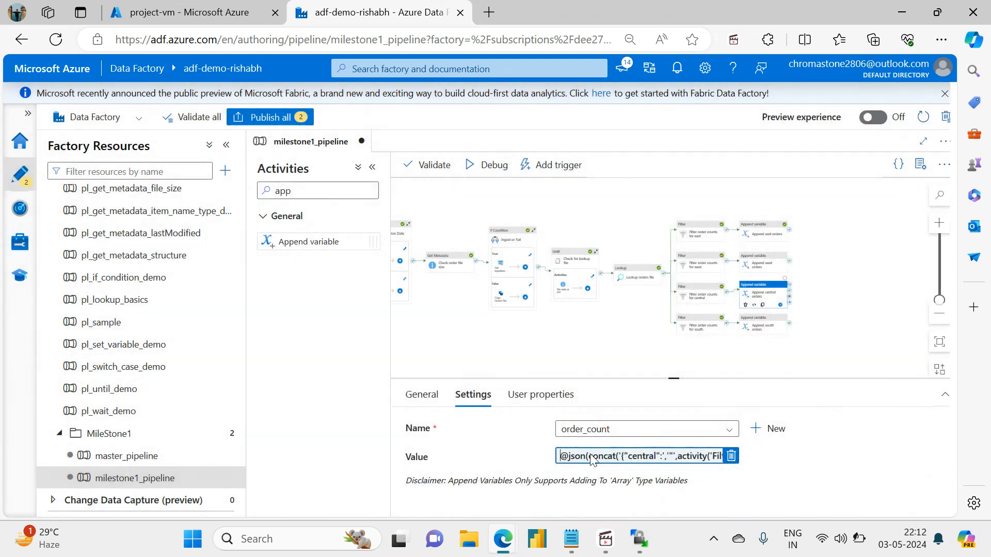
# In the value expression of Append south orders, replace east with south in both the JSON key and the filter activity reference.
pyautogui.click(762, 332)
pyautogui.click(482, 397)
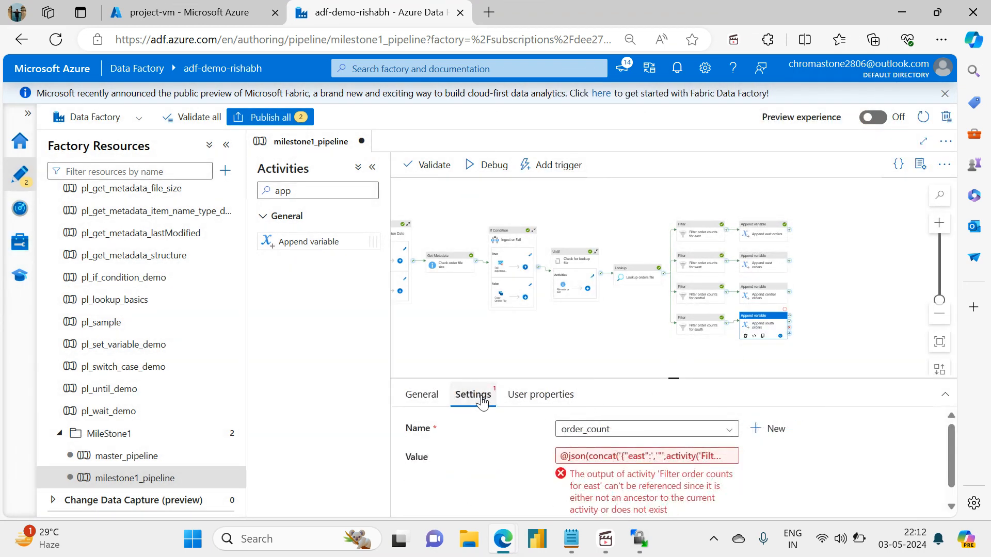
pyautogui.click(624, 459)
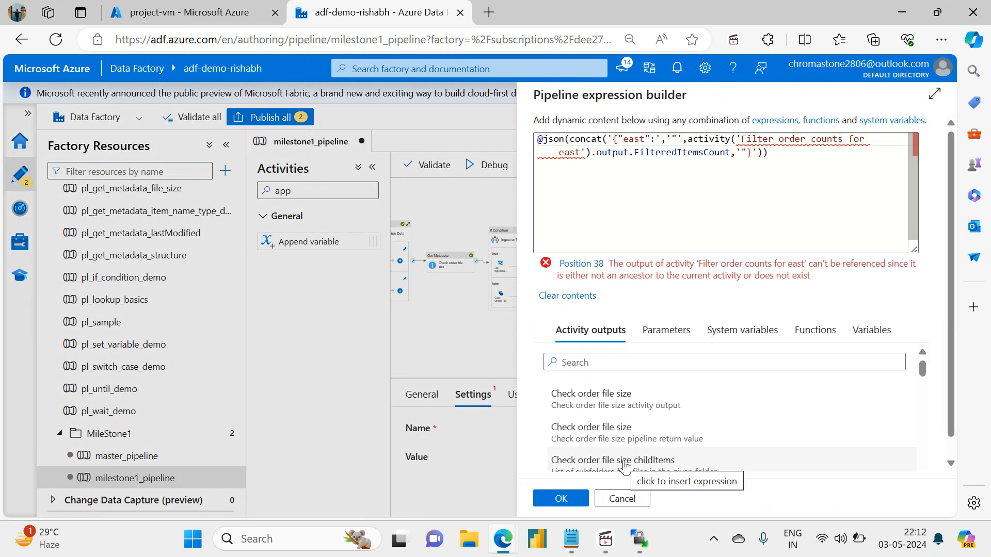
pyautogui.doubleClick(625, 143)
pyautogui.write('t(\'{"so')
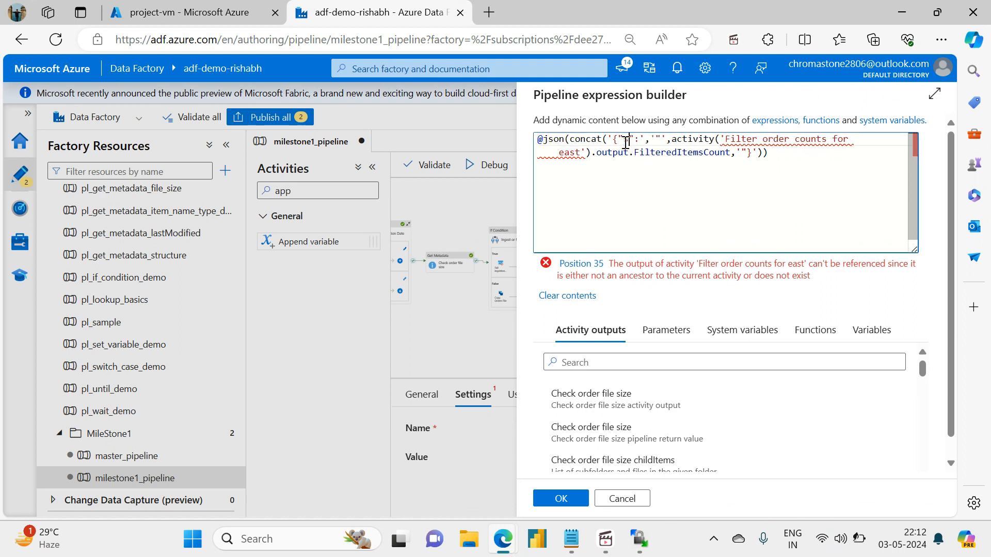
pyautogui.write('uth')
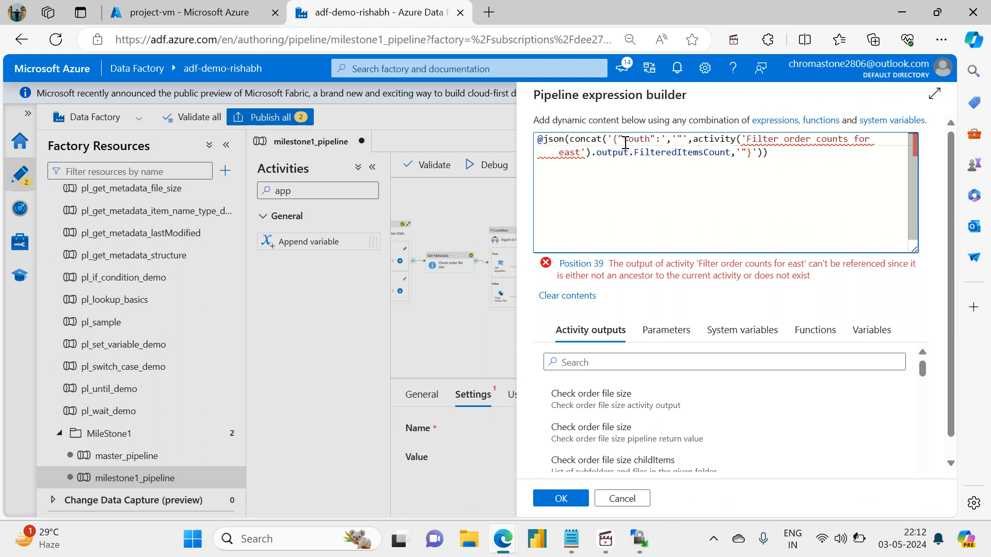
pyautogui.doubleClick(571, 154)
pyautogui.write('sout')
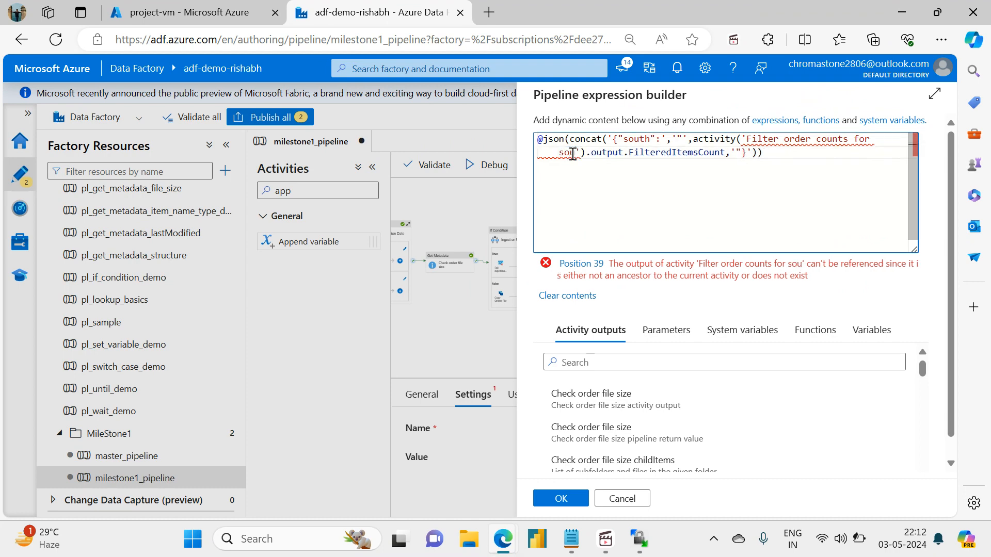
pyautogui.write('h')
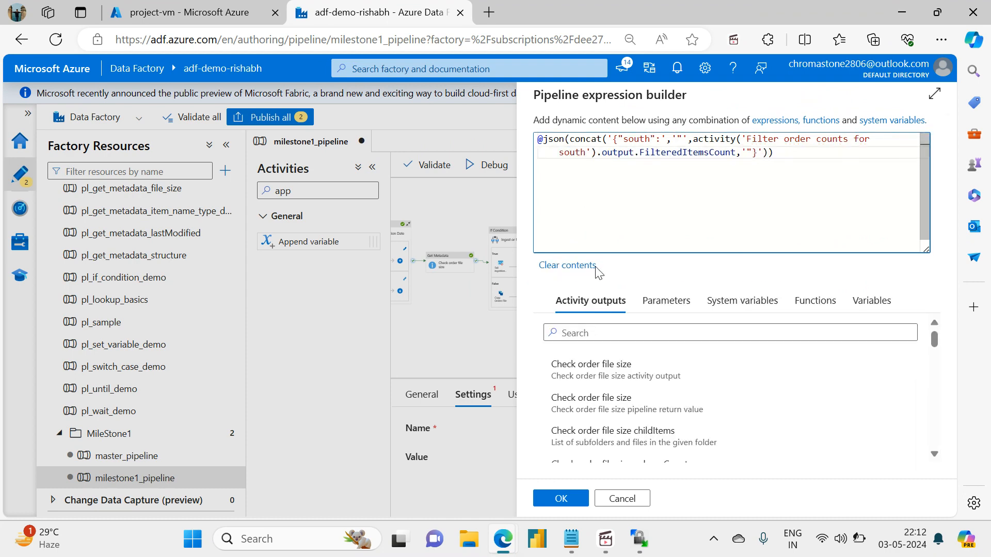
pyautogui.click(560, 498)
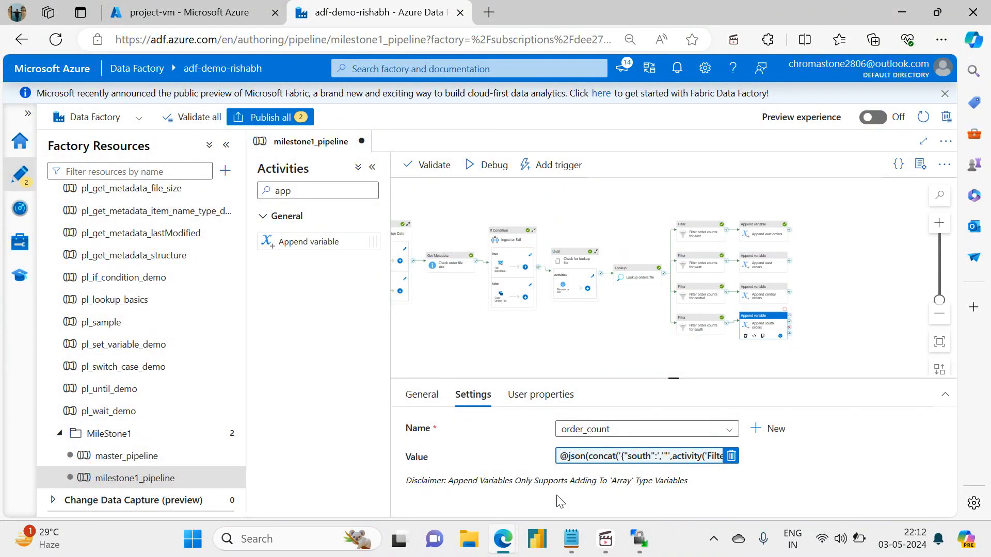
# Find the ForEach activity and add it to the pipeline after the four append variable activities.
pyautogui.moveTo(743, 368); pyautogui.dragTo(585, 365)
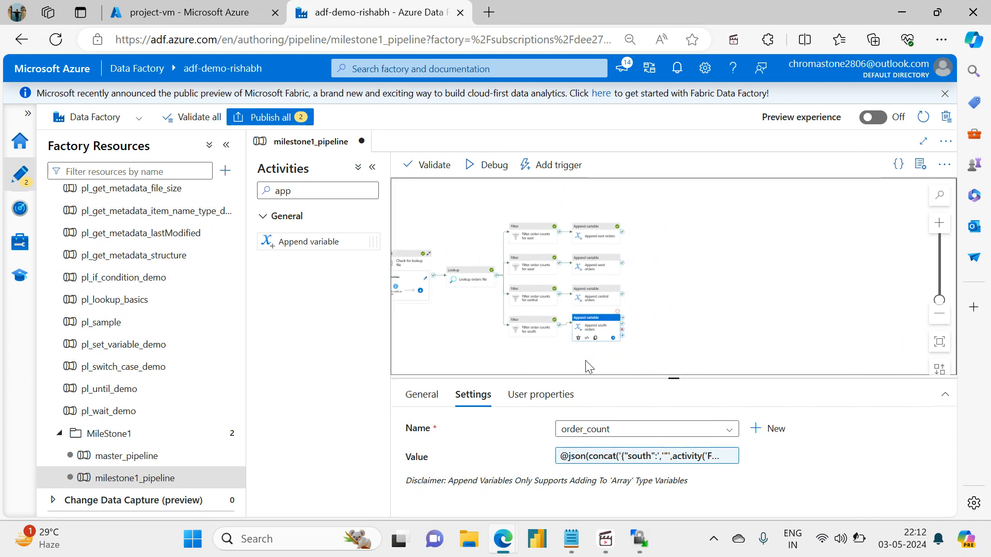
pyautogui.click(688, 309)
pyautogui.click(260, 192)
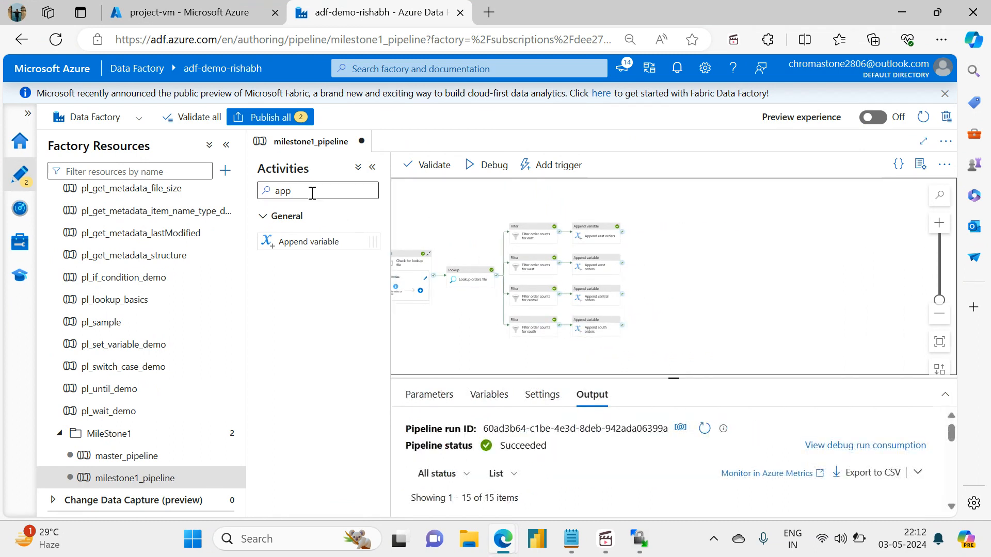
pyautogui.hotkey('ctrl', 'a')
pyautogui.press('BackSpace')
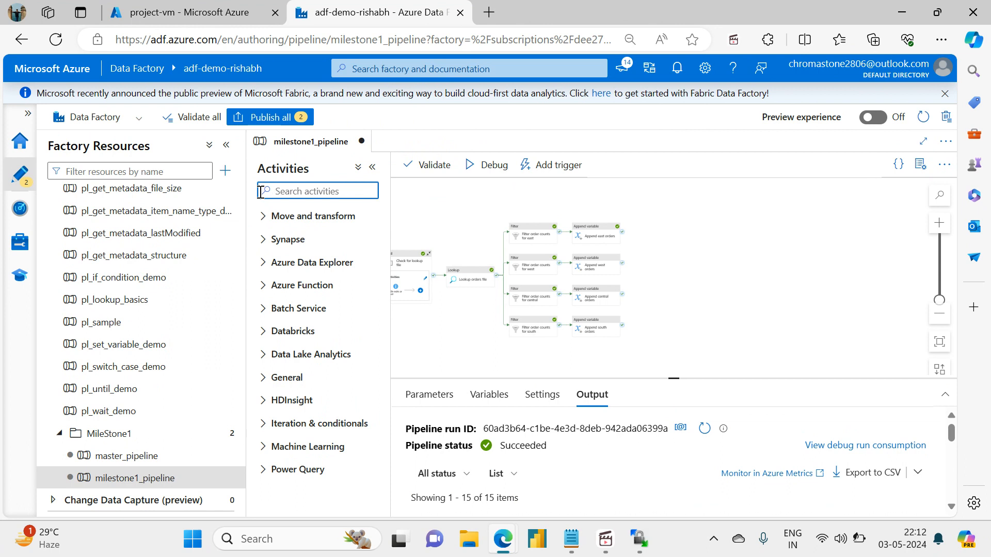
pyautogui.write('fo')
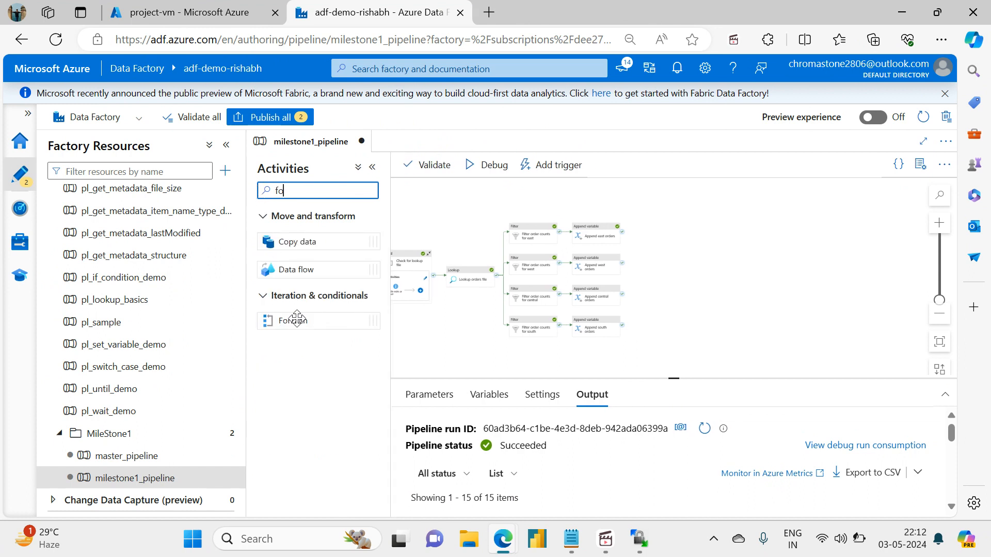
pyautogui.moveTo(296, 319); pyautogui.dragTo(699, 271)
# Connect the east, west, central and south append activities to the ForEach activity with on-success dependencies.
pyautogui.moveTo(622, 232); pyautogui.dragTo(698, 291)
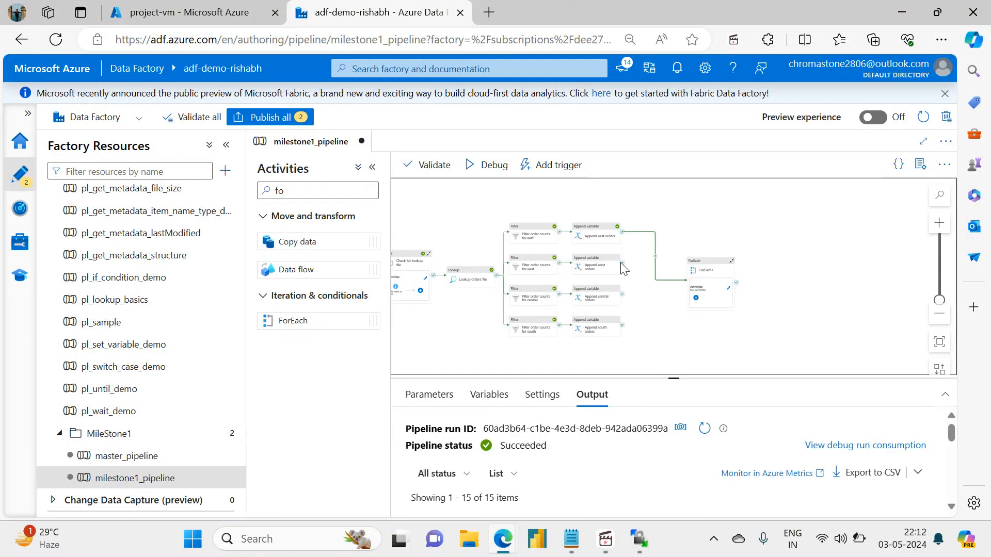
pyautogui.moveTo(620, 262); pyautogui.dragTo(670, 297)
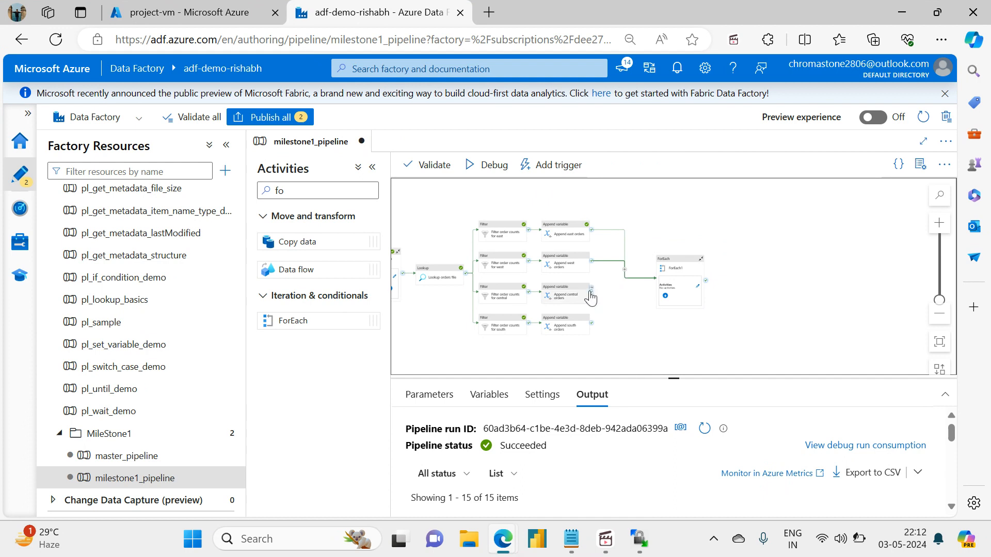
pyautogui.moveTo(590, 293); pyautogui.dragTo(651, 282)
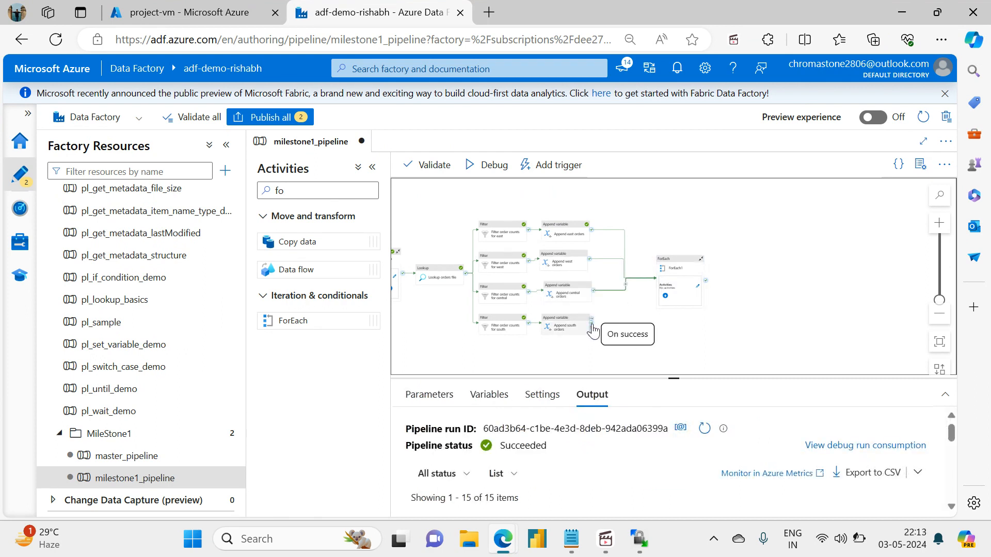
pyautogui.moveTo(593, 326); pyautogui.dragTo(665, 287)
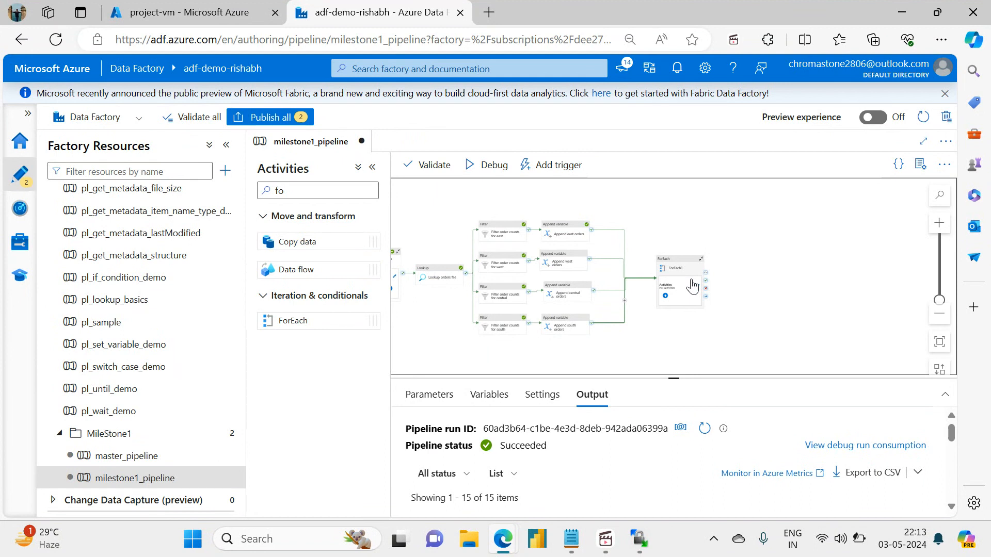
# Make the new ForEach activity run its iterations sequentially.
pyautogui.click(677, 271)
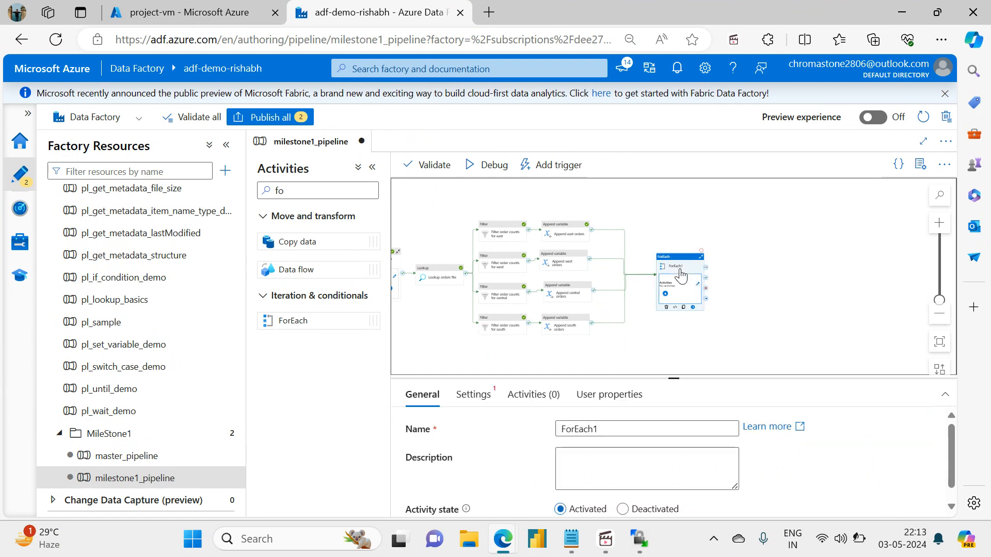
pyautogui.moveTo(670, 376); pyautogui.dragTo(522, 258)
pyautogui.click(472, 272)
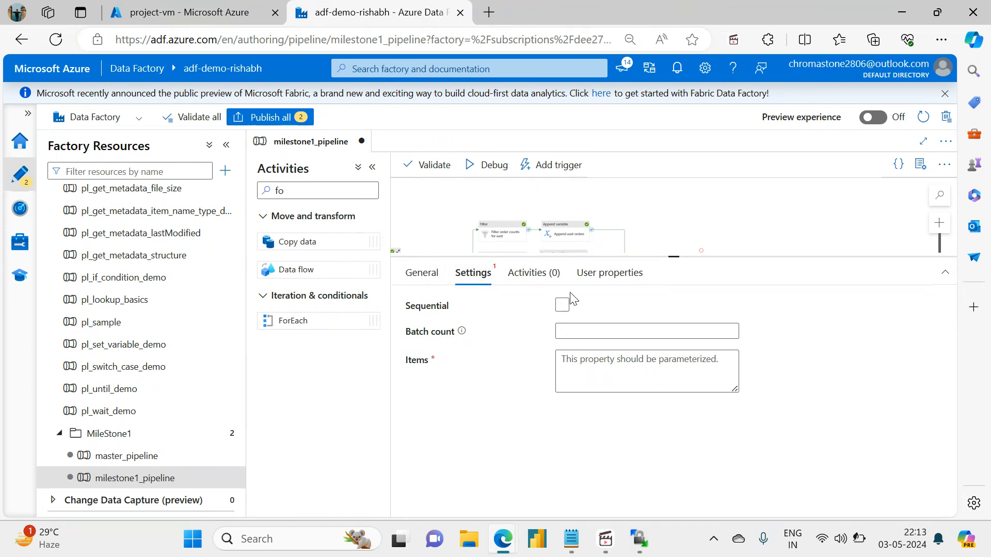
pyautogui.click(562, 305)
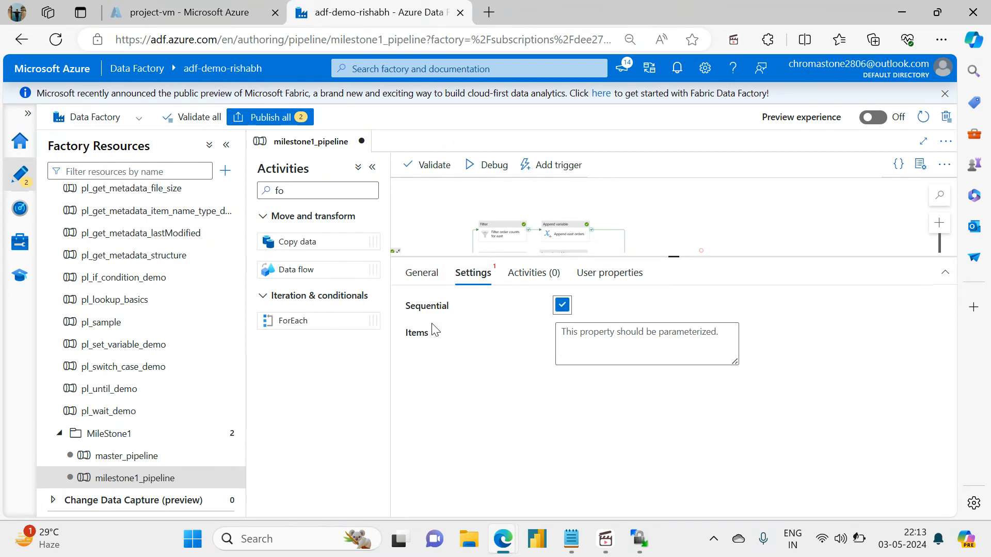
# Rename the ForEach activity as Display orders.
pyautogui.click(426, 279)
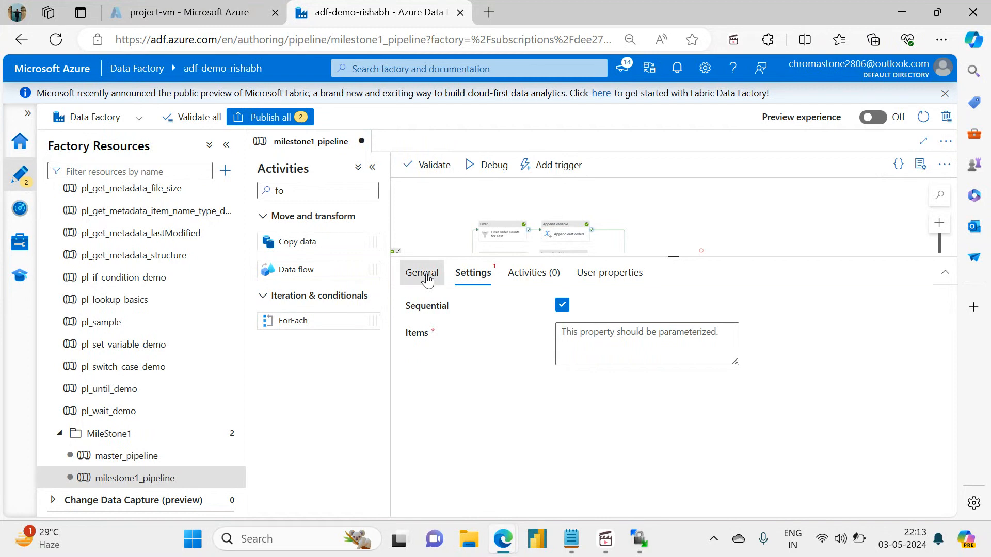
pyautogui.click(606, 307)
pyautogui.doubleClick(581, 308)
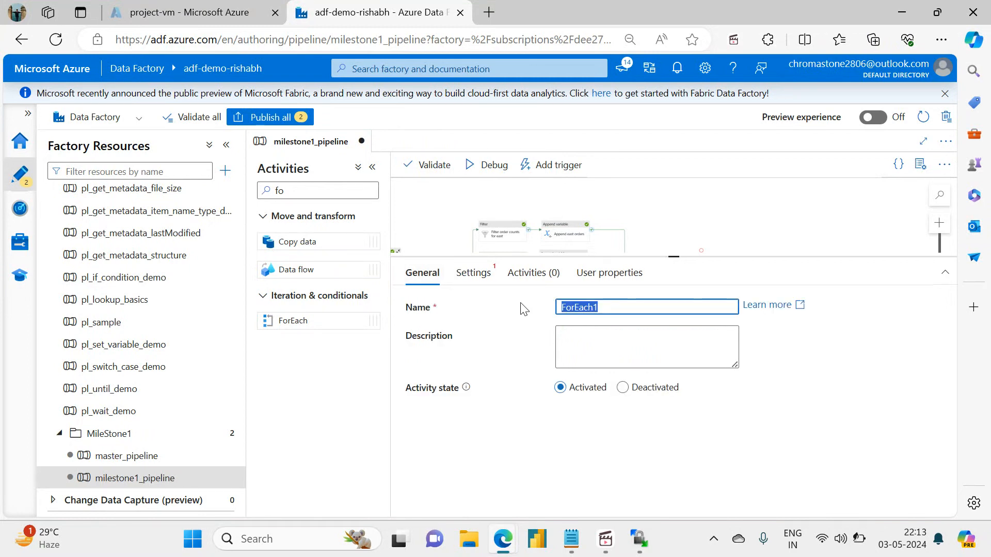
pyautogui.press('BackSpace')
pyautogui.write('Display')
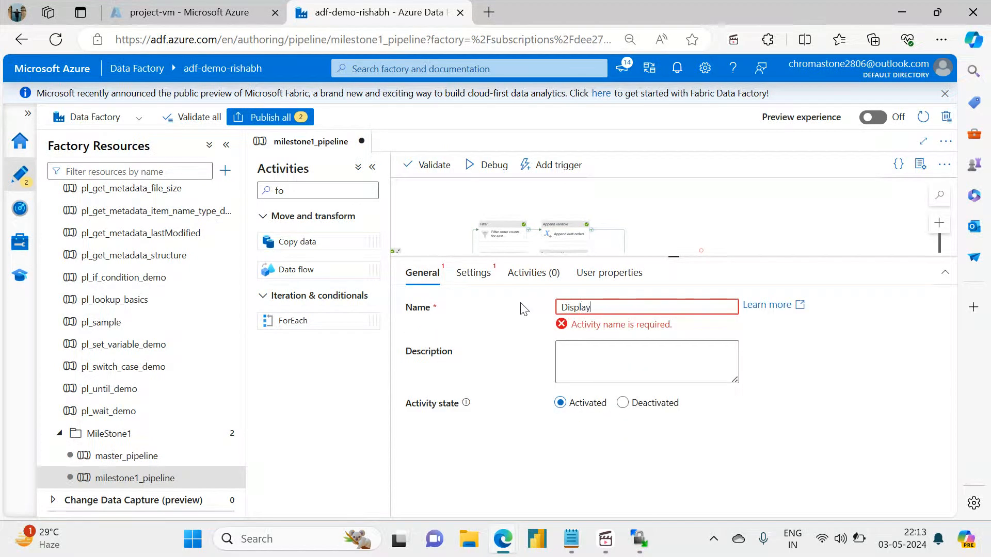
pyautogui.write(' orders')
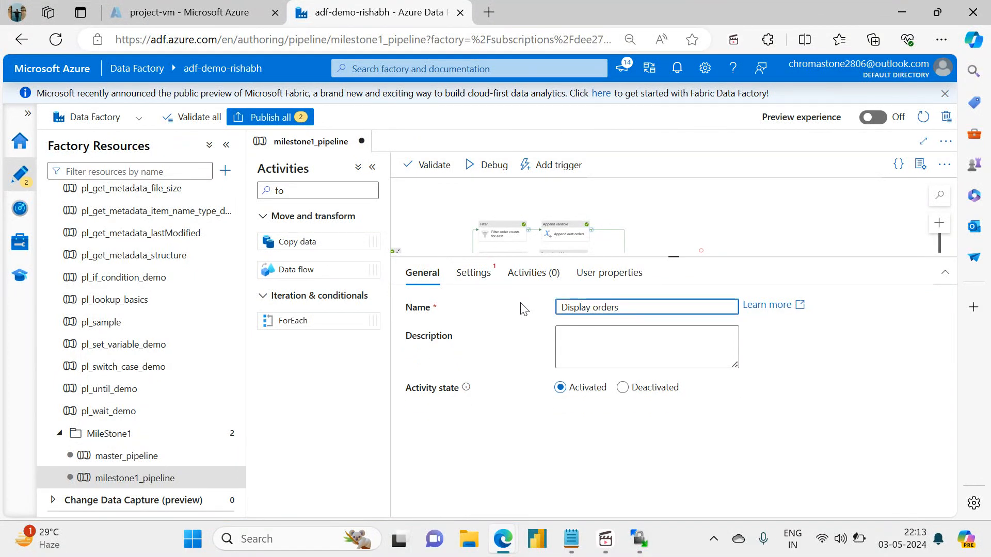
pyautogui.click(473, 279)
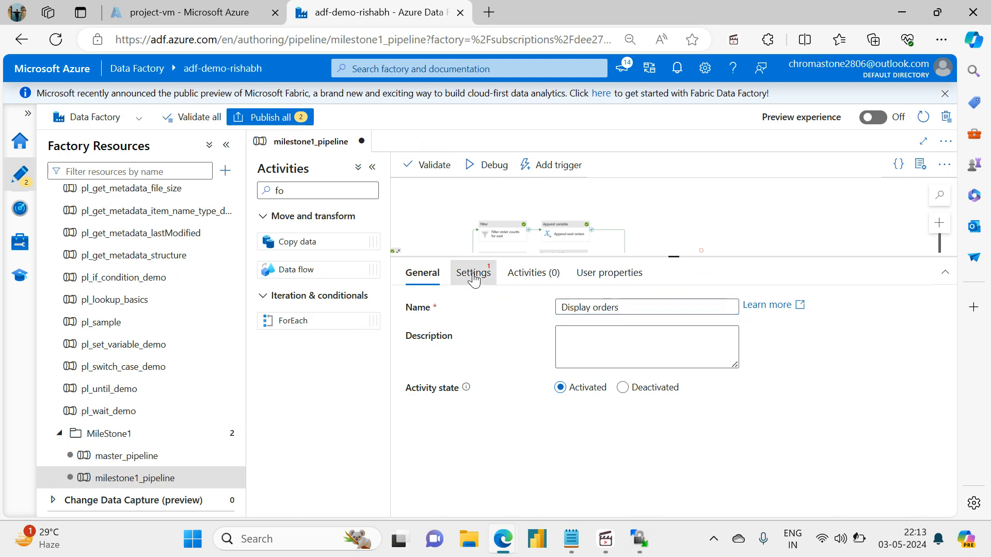
pyautogui.click(580, 333)
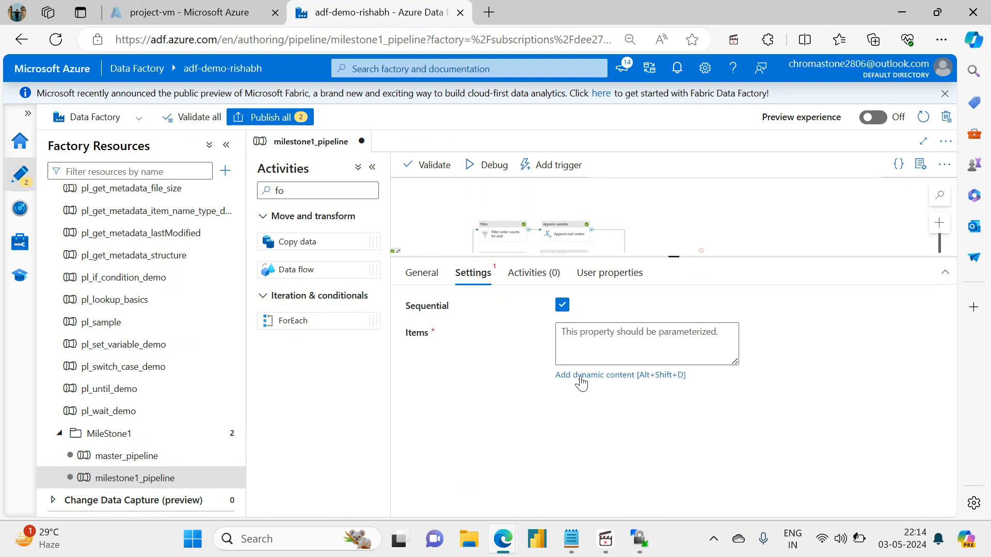
pyautogui.click(580, 376)
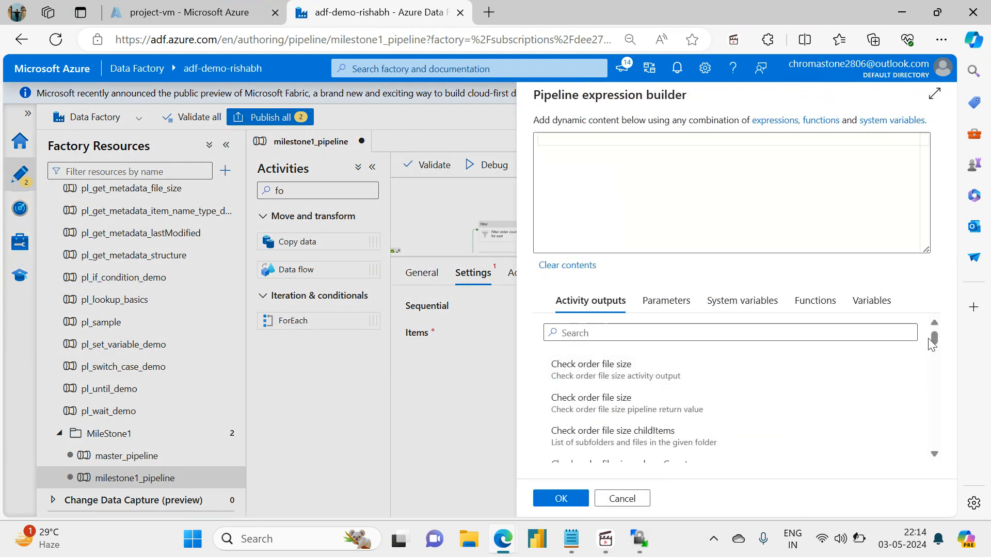
pyautogui.click(872, 302)
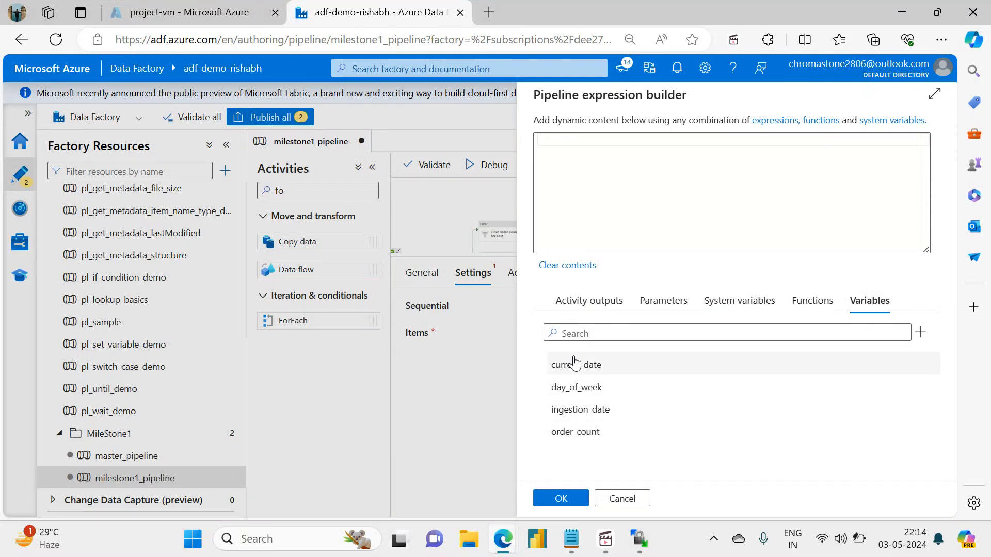
pyautogui.click(573, 438)
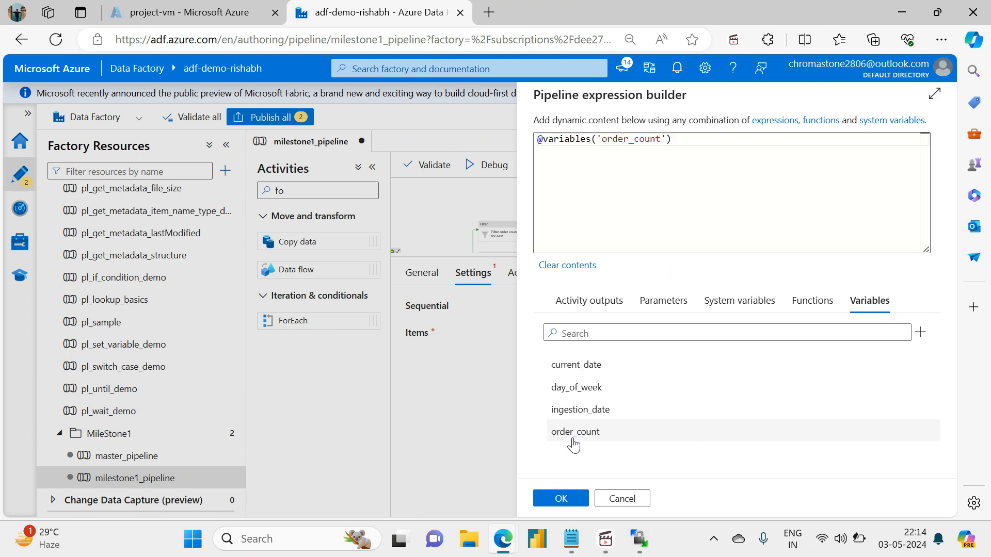
pyautogui.click(561, 499)
# Open the inner activities of Display orders for editing and add a Set variable activity inside the loop.
pyautogui.click(521, 287)
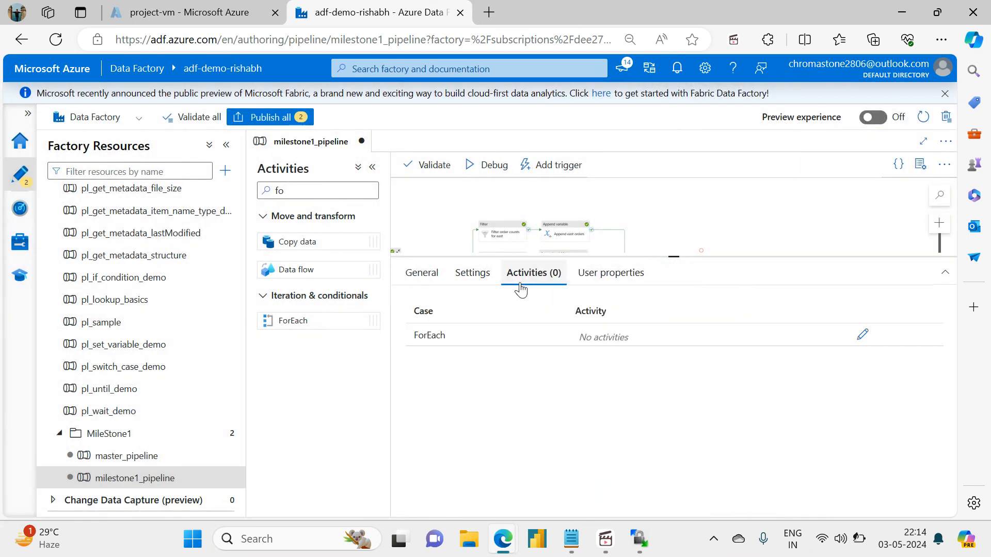
pyautogui.click(861, 335)
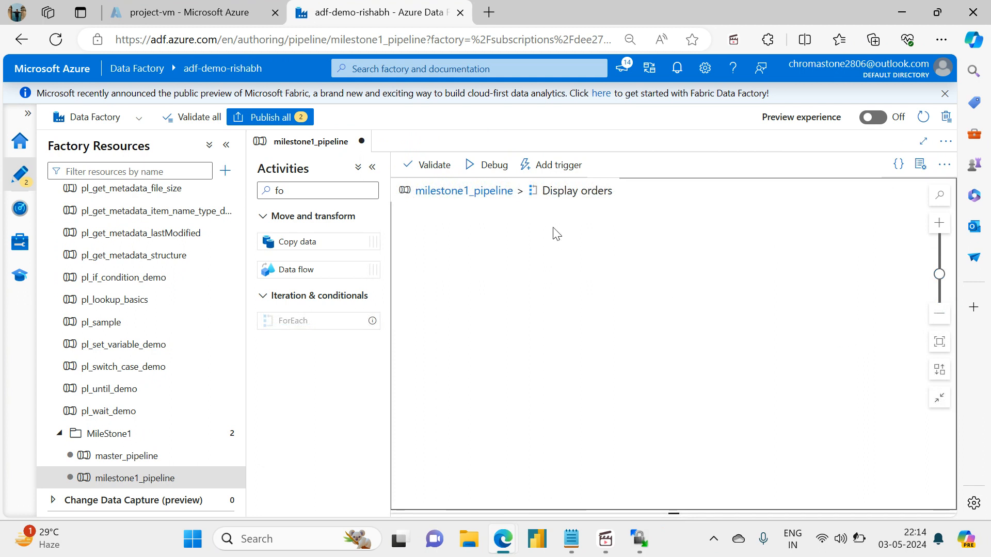
pyautogui.click(366, 191)
pyautogui.hotkey('ctrl', 'a')
pyautogui.write('set')
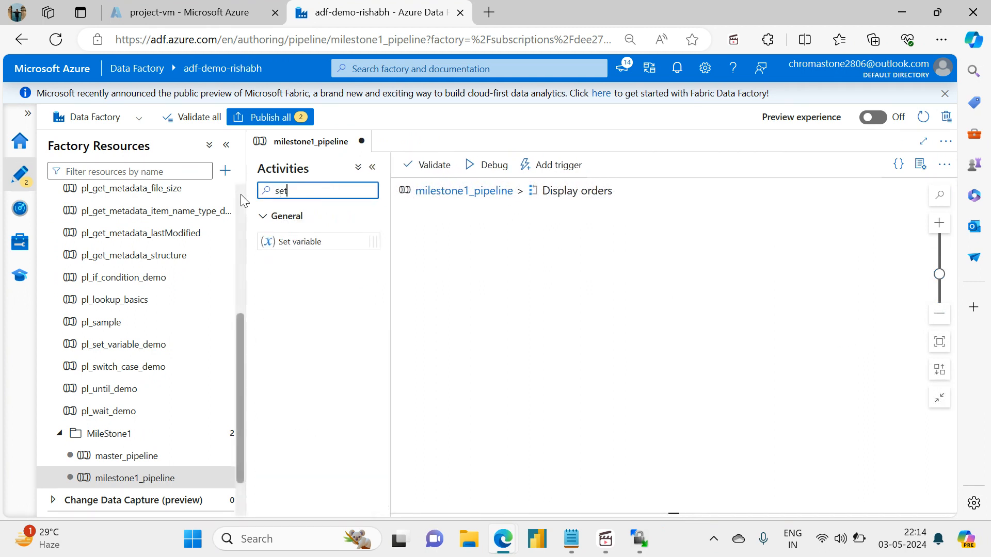
pyautogui.moveTo(287, 241); pyautogui.dragTo(634, 312)
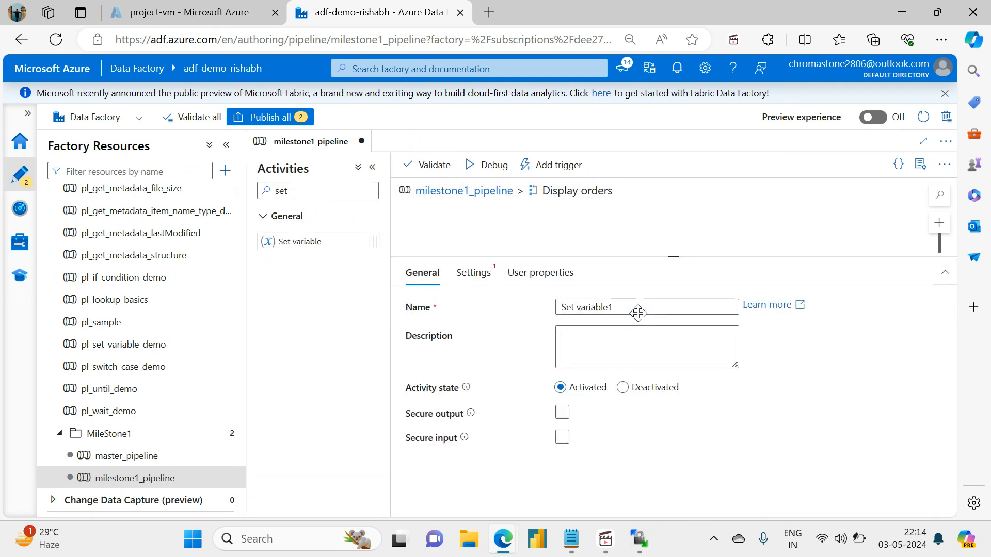
# Create a String pipeline variable named print message and use it as the target of the Set variable activity.
pyautogui.click(482, 277)
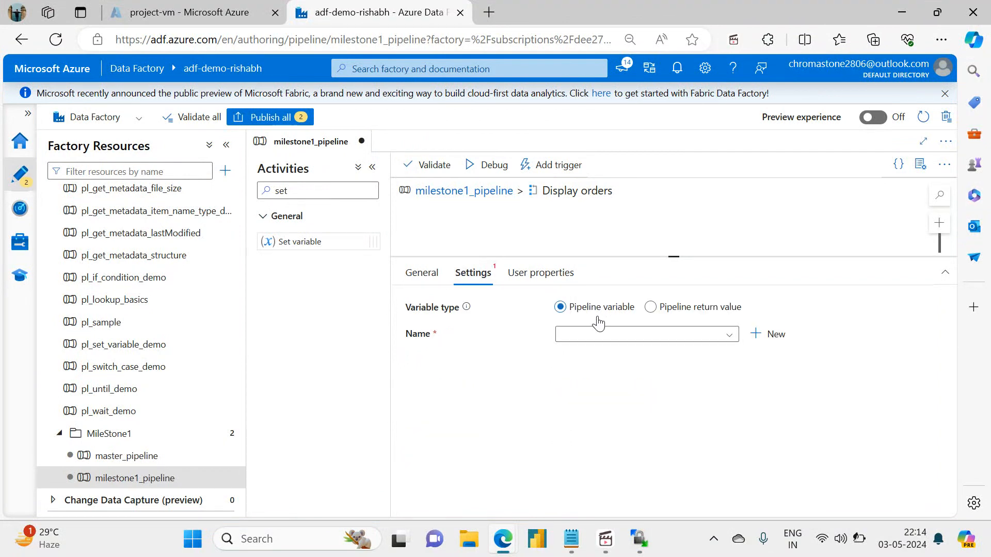
pyautogui.click(728, 337)
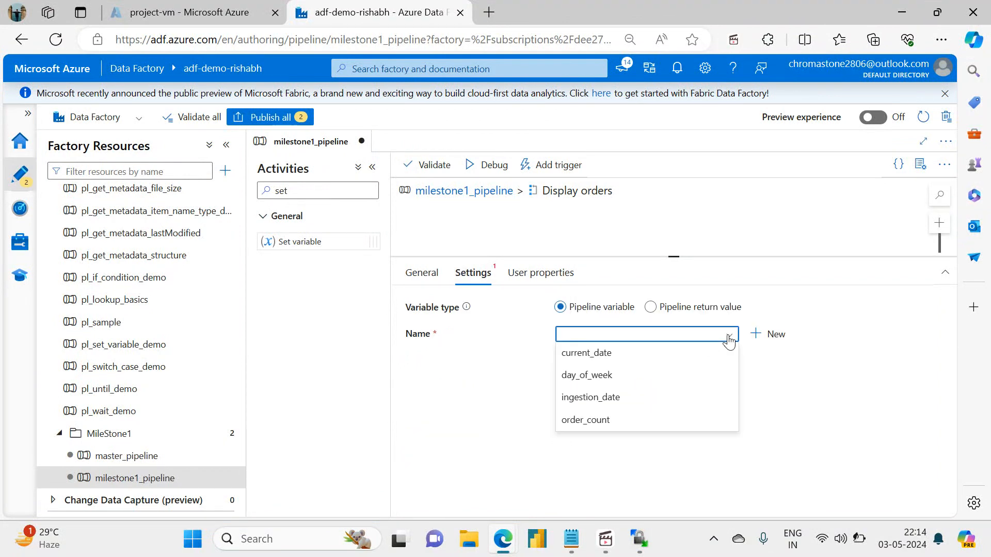
pyautogui.click(773, 334)
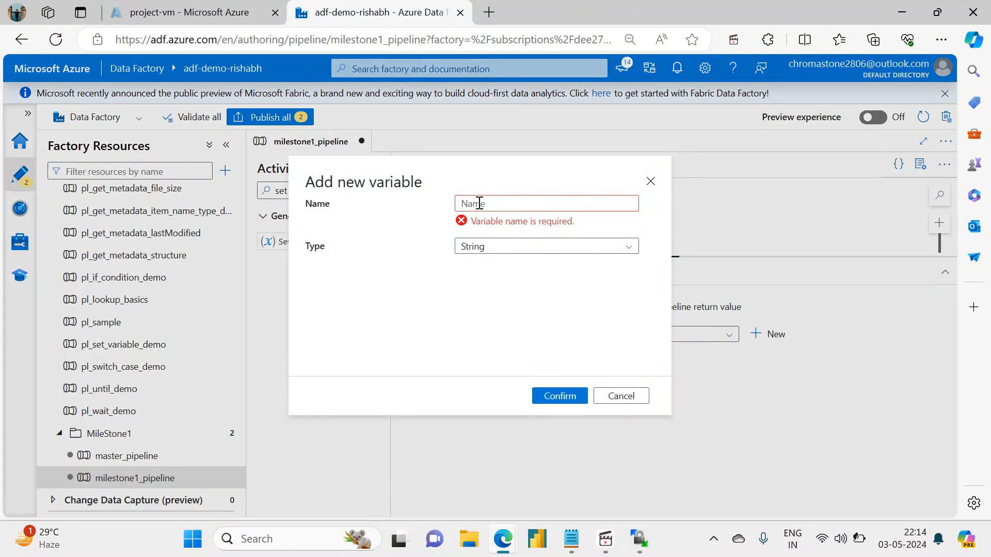
pyautogui.click(479, 203)
pyautogui.write('print message')
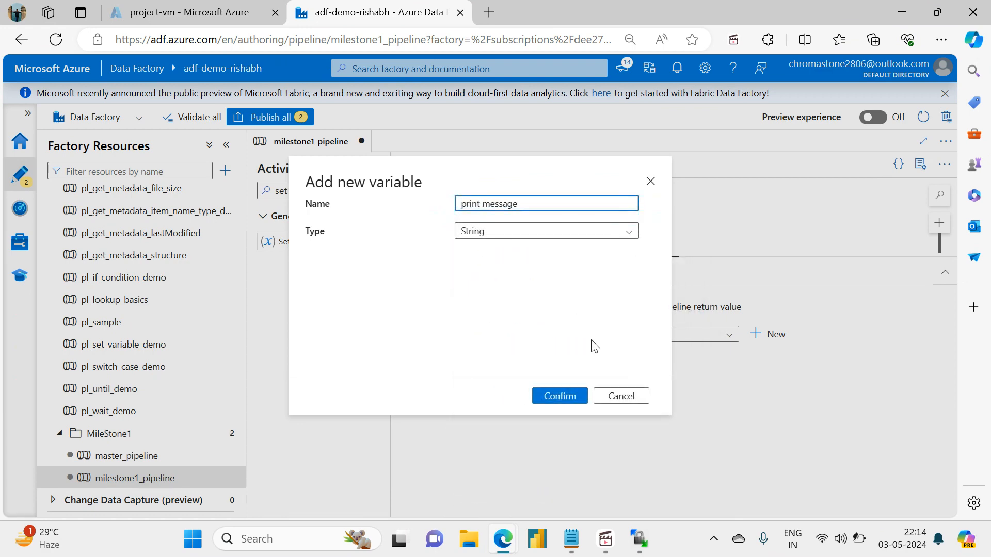
pyautogui.click(550, 398)
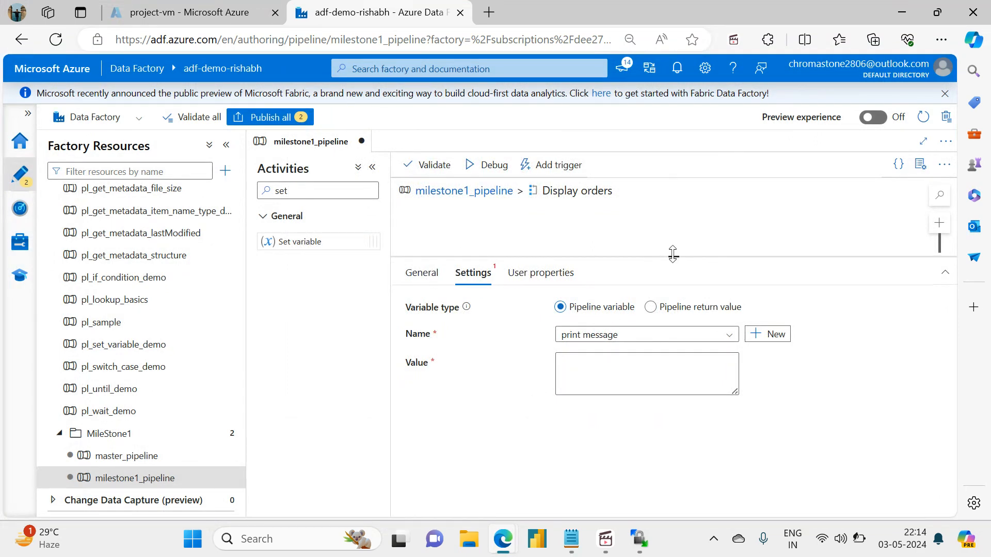
# Rename the Set variable activity inside the loop as Set output.
pyautogui.moveTo(673, 254); pyautogui.dragTo(663, 352)
pyautogui.moveTo(632, 281); pyautogui.dragTo(668, 273)
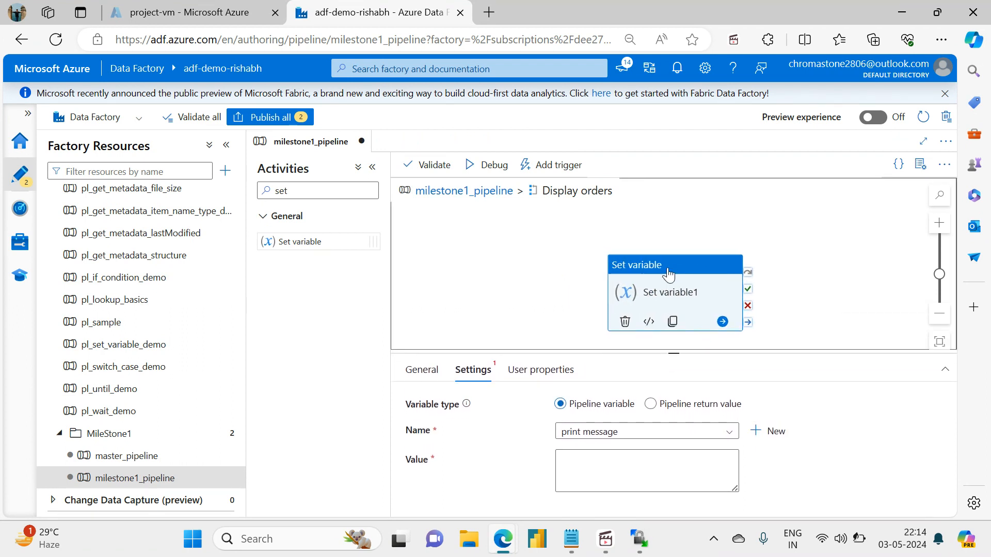
pyautogui.click(421, 370)
pyautogui.click(635, 408)
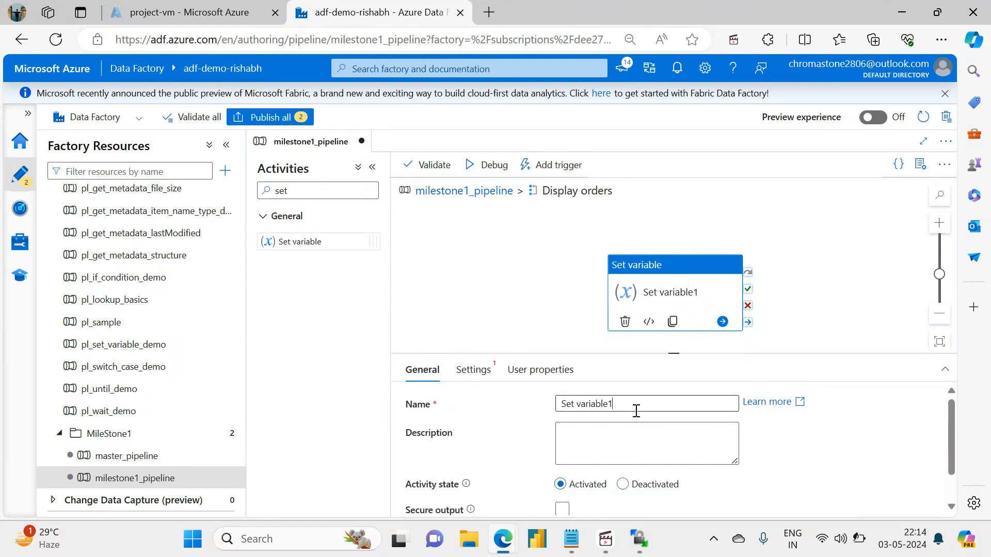
pyautogui.press('BackSpace')
pyautogui.press('BackSpace')
pyautogui.press('BackSpace')
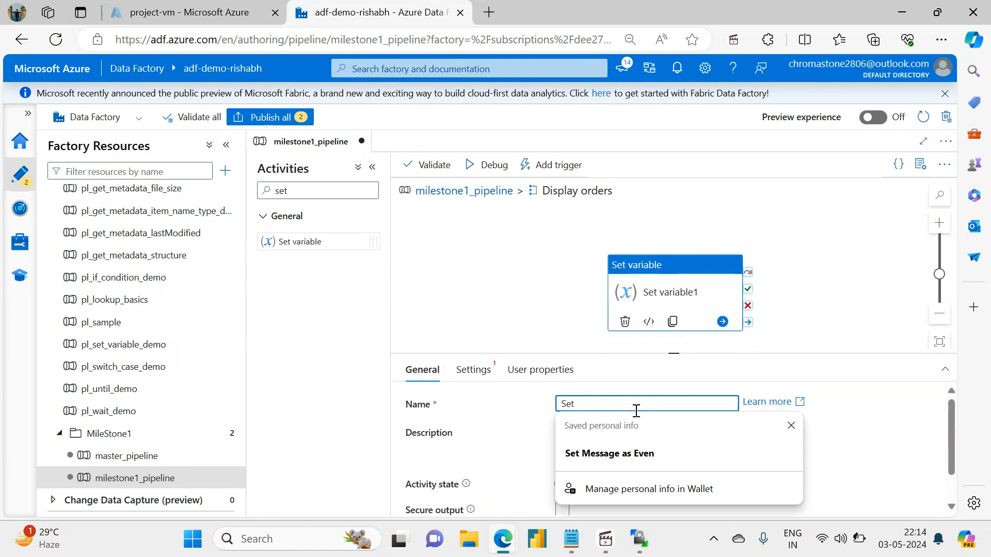
pyautogui.write('output')
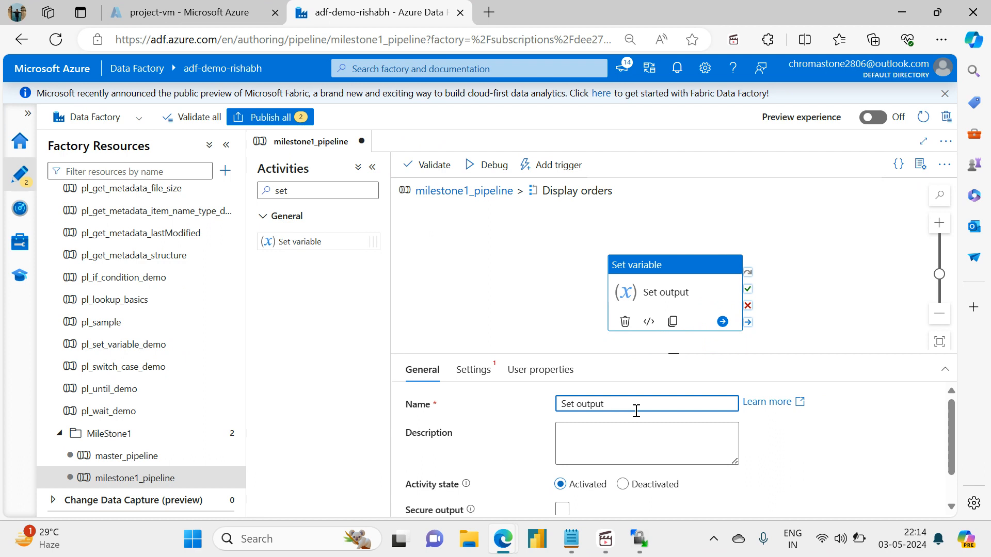
pyautogui.click(548, 288)
pyautogui.click(664, 289)
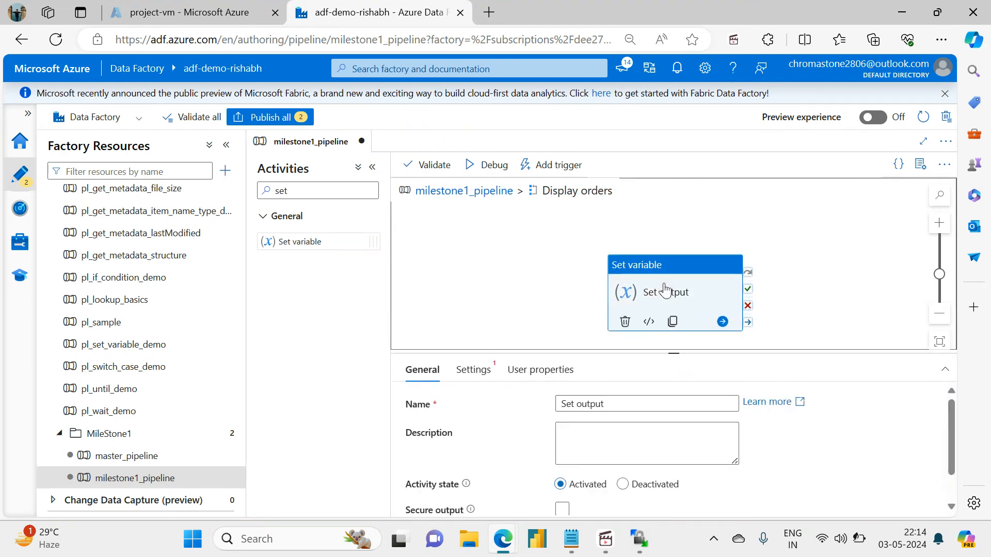
pyautogui.click(485, 369)
pyautogui.moveTo(675, 354); pyautogui.dragTo(673, 293)
pyautogui.click(590, 411)
pyautogui.click(577, 441)
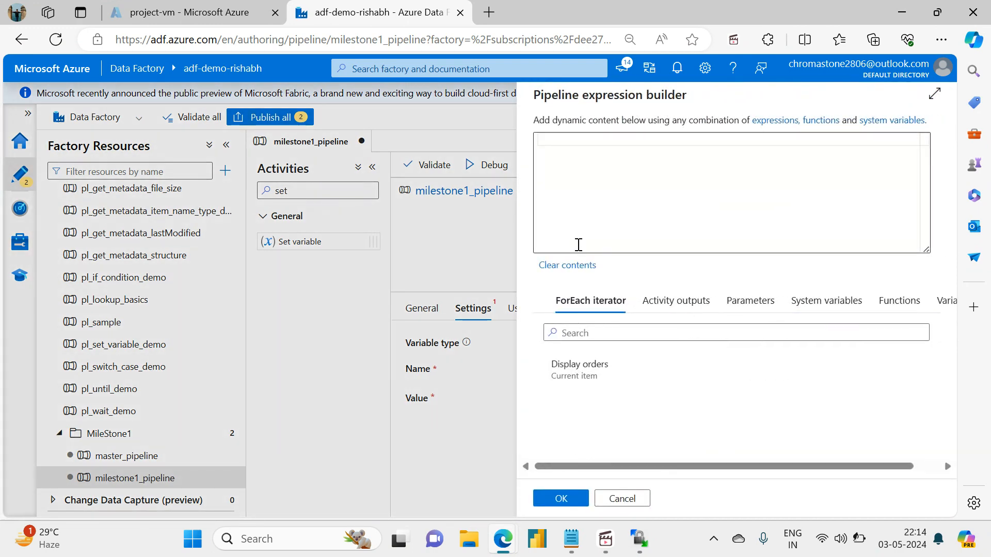
pyautogui.click(578, 371)
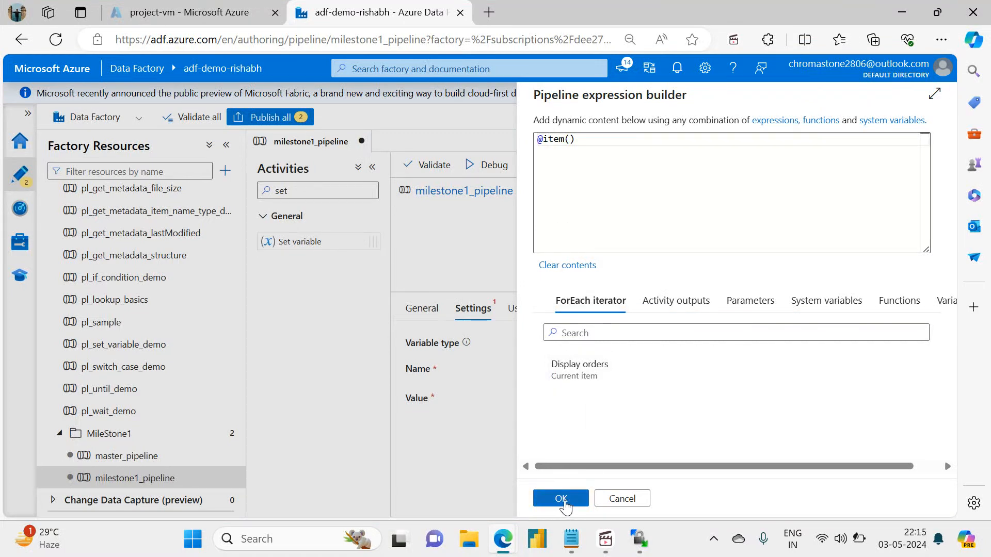
pyautogui.click(538, 137)
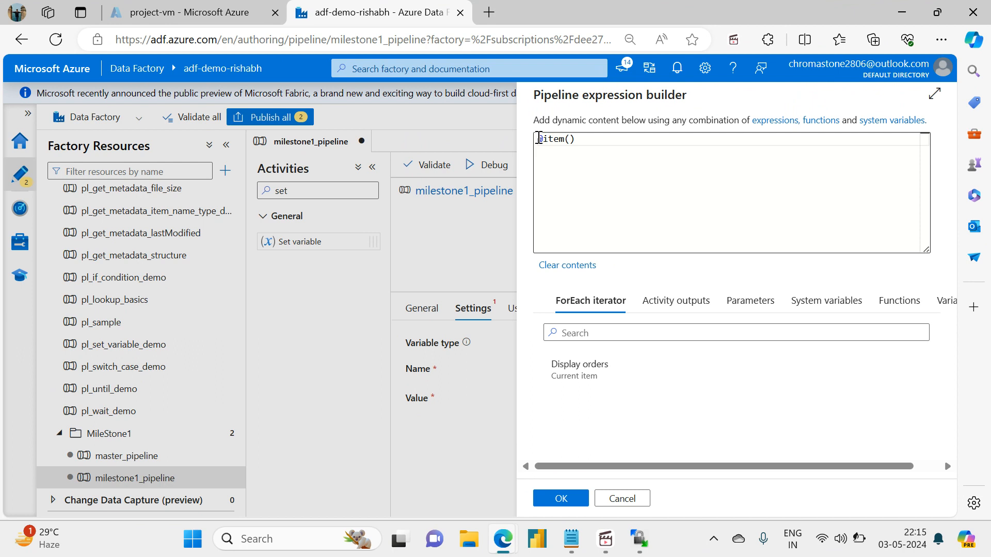
pyautogui.write('xt')
pyautogui.press('BackSpace')
pyautogui.press('BackSpace')
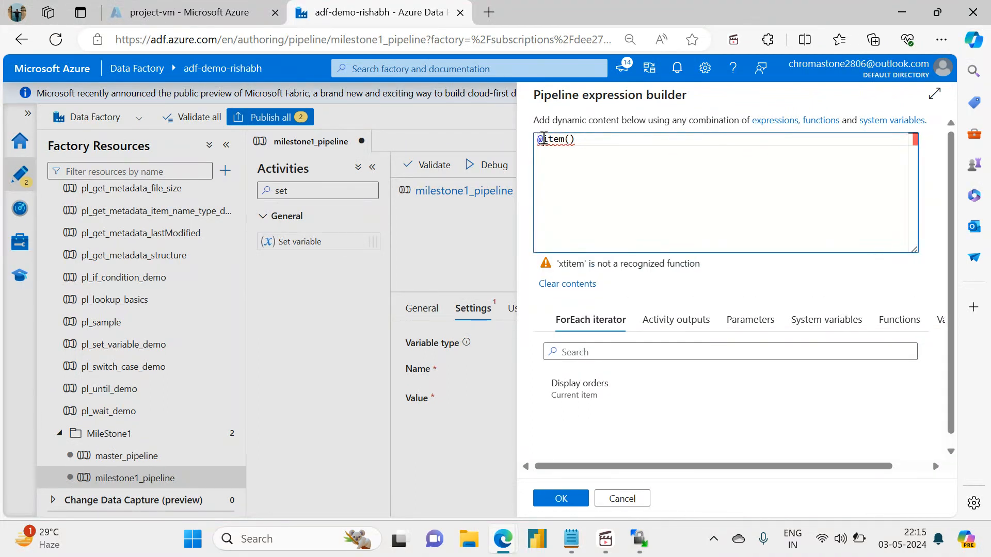
pyautogui.write('string(')
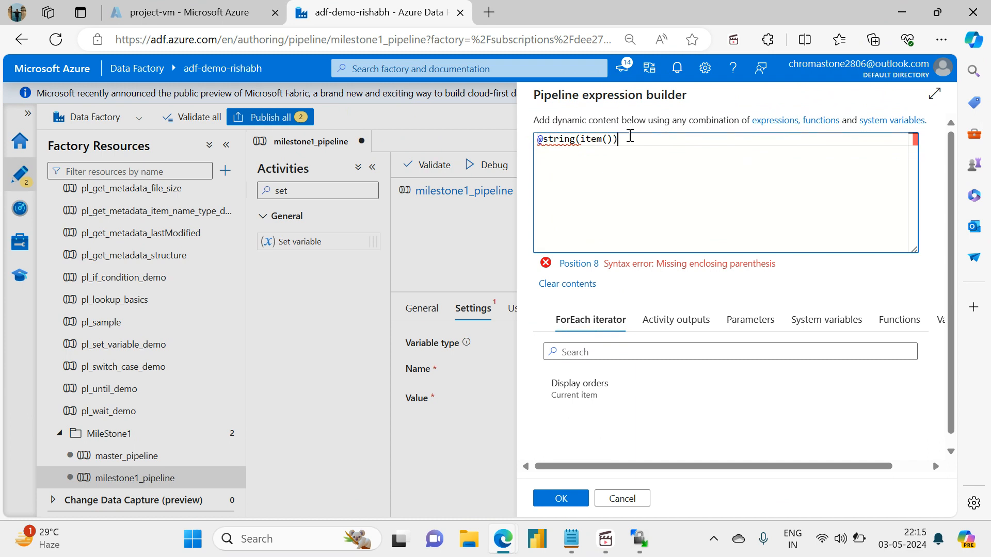
pyautogui.click(561, 499)
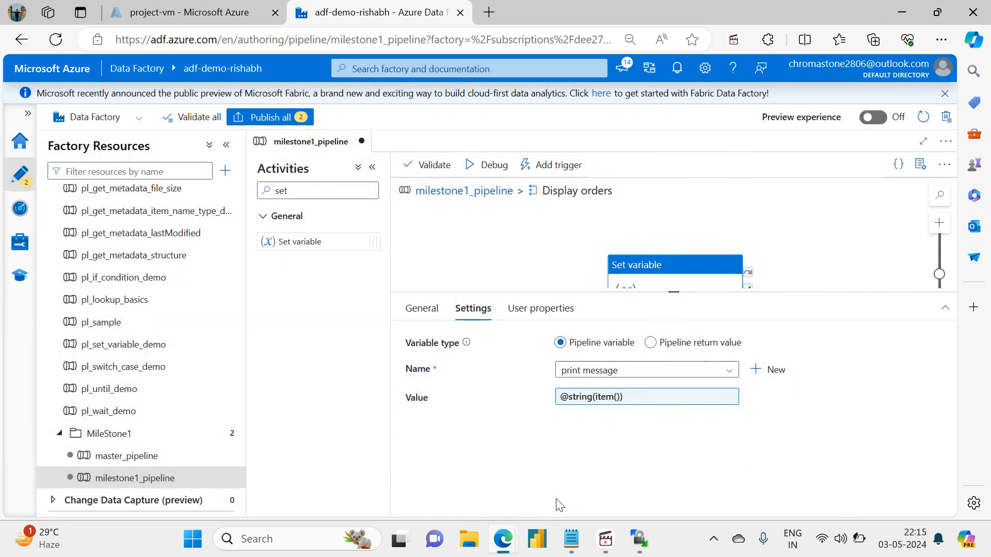
# Return to the main milestone1_pipeline canvas and locate the Display orders activity after the append variable activities.
pyautogui.click(469, 192)
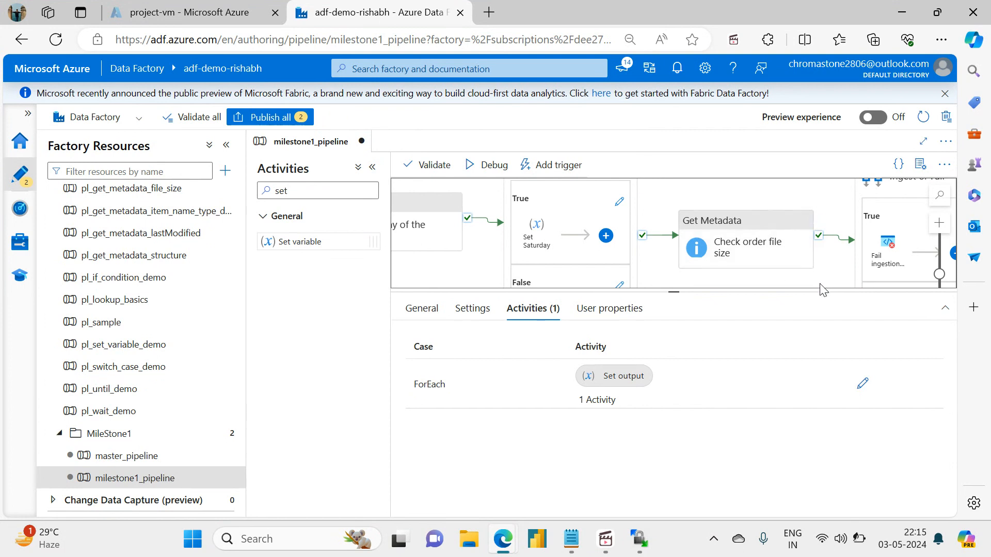
pyautogui.moveTo(818, 284); pyautogui.dragTo(501, 258)
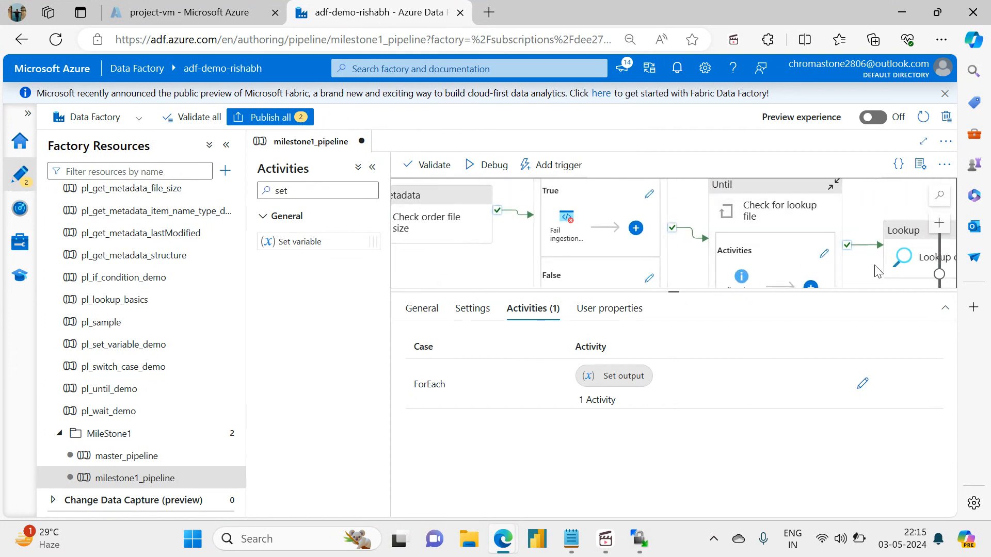
pyautogui.moveTo(877, 268); pyautogui.dragTo(503, 219)
pyautogui.moveTo(606, 248); pyautogui.dragTo(333, 287)
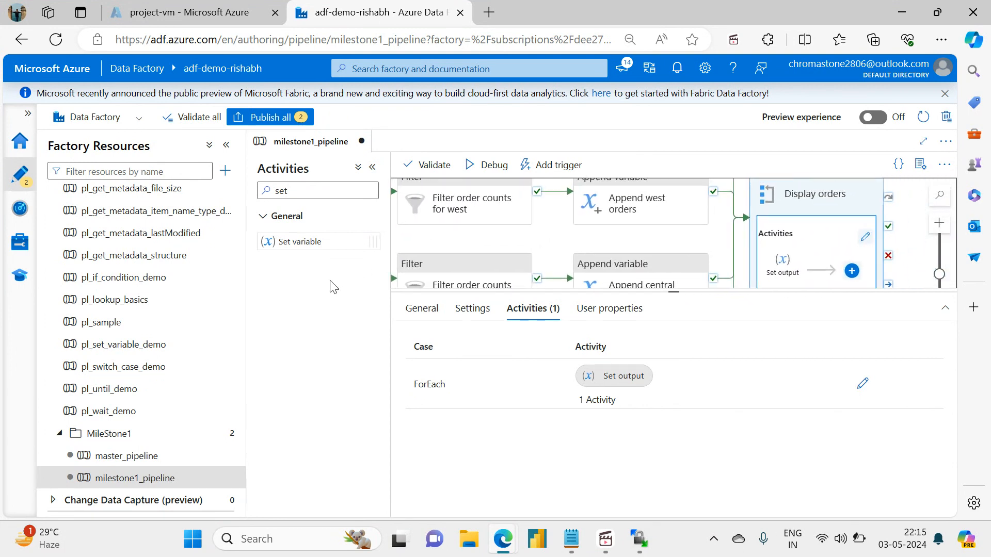
# Review the Display orders loop's sequential and items settings, its inner activities, and the Set output activity's variable and value.
pyautogui.moveTo(916, 222); pyautogui.dragTo(911, 280)
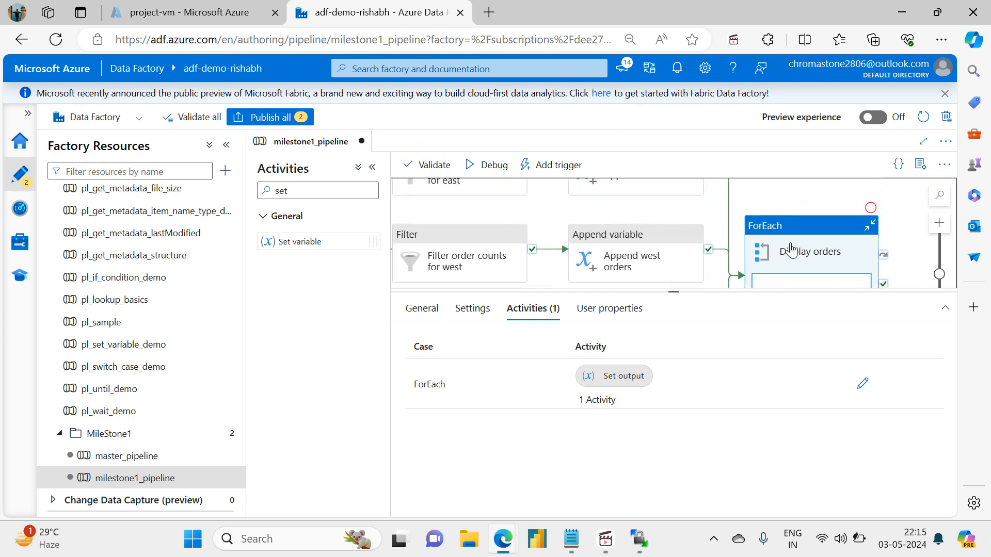
pyautogui.click(473, 309)
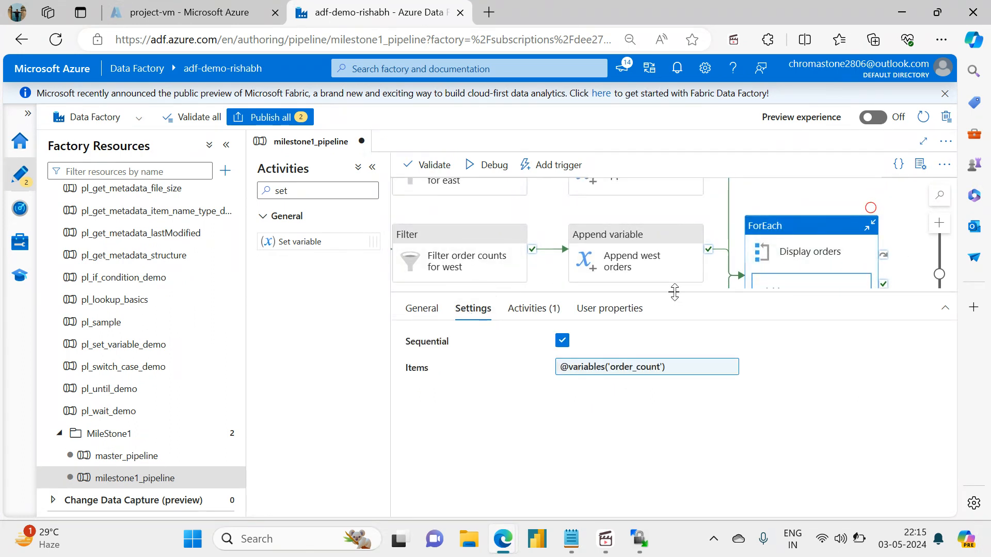
pyautogui.moveTo(675, 305); pyautogui.dragTo(674, 370)
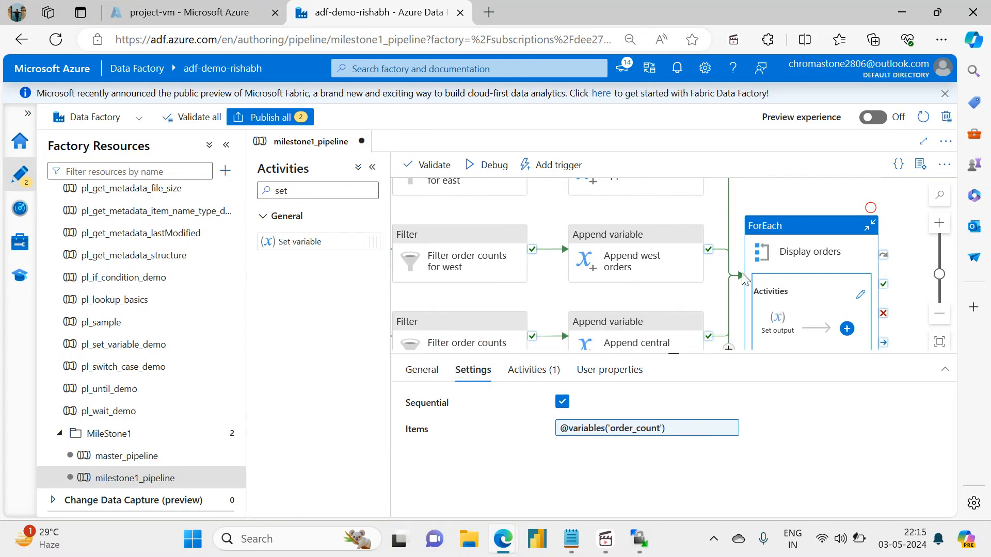
pyautogui.click(531, 373)
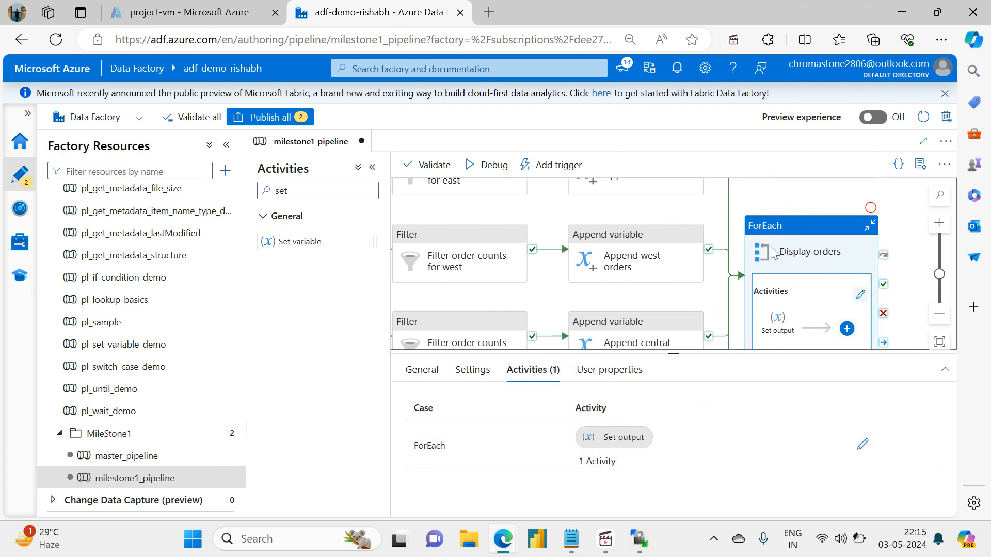
pyautogui.click(464, 368)
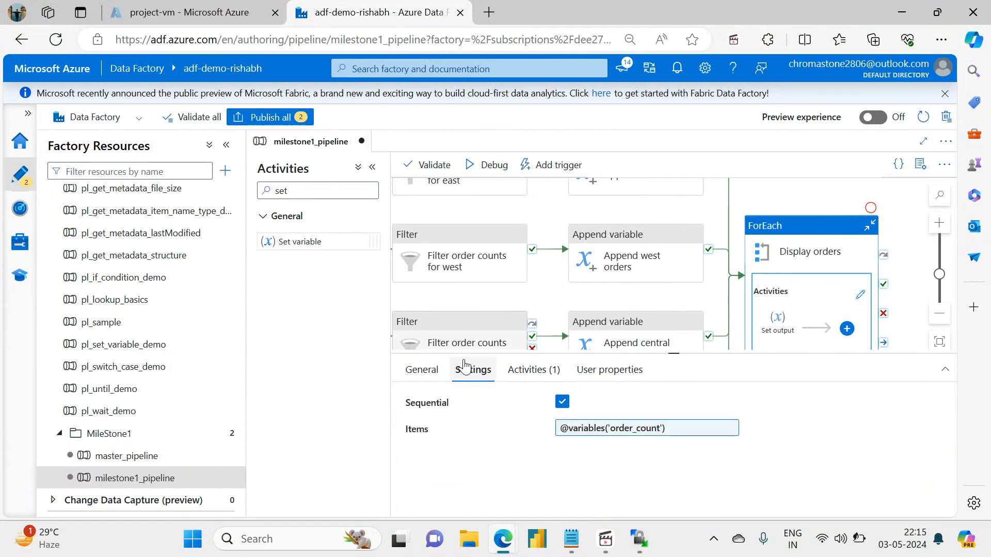
pyautogui.click(432, 369)
pyautogui.click(467, 370)
pyautogui.click(532, 370)
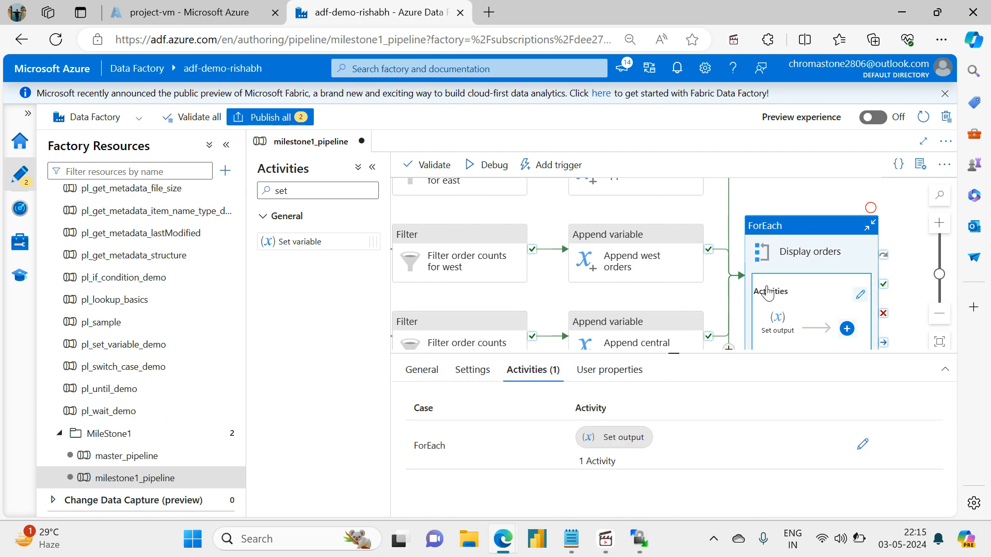
pyautogui.click(776, 327)
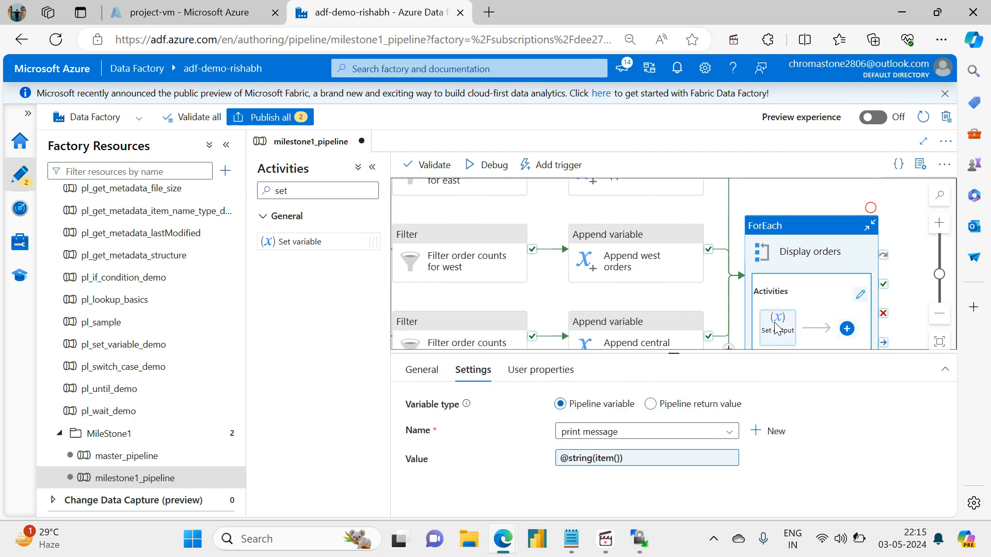
# Start a debug run of milestone1_pipeline and set its hostname parameter to 74.225.243.88 and port to 22.
pyautogui.click(743, 209)
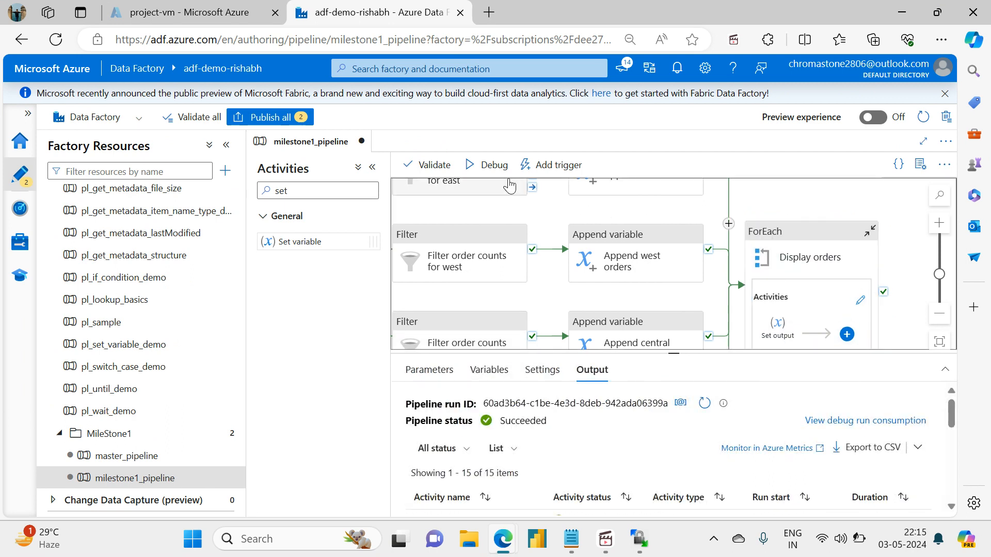
pyautogui.click(487, 165)
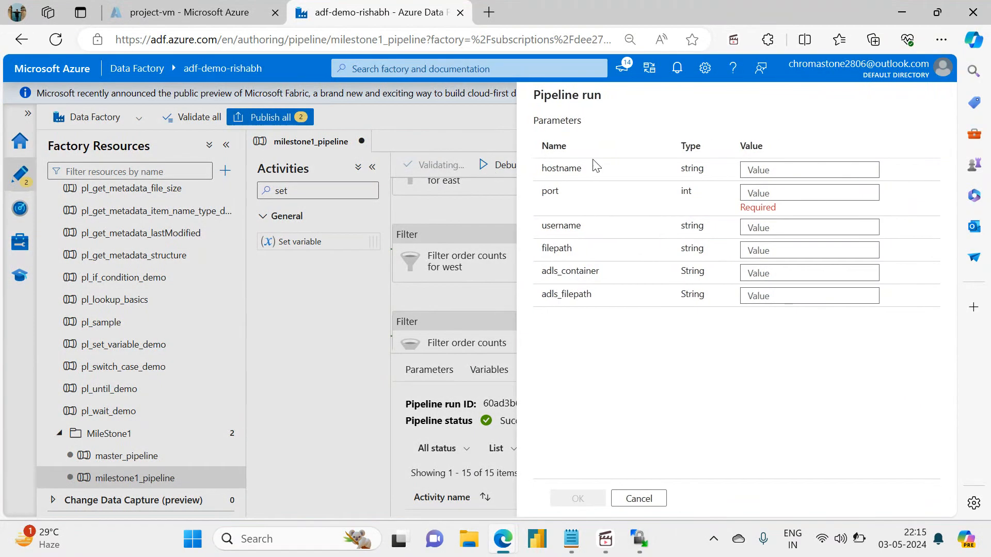
pyautogui.click(756, 174)
pyautogui.write('74.225.243.88')
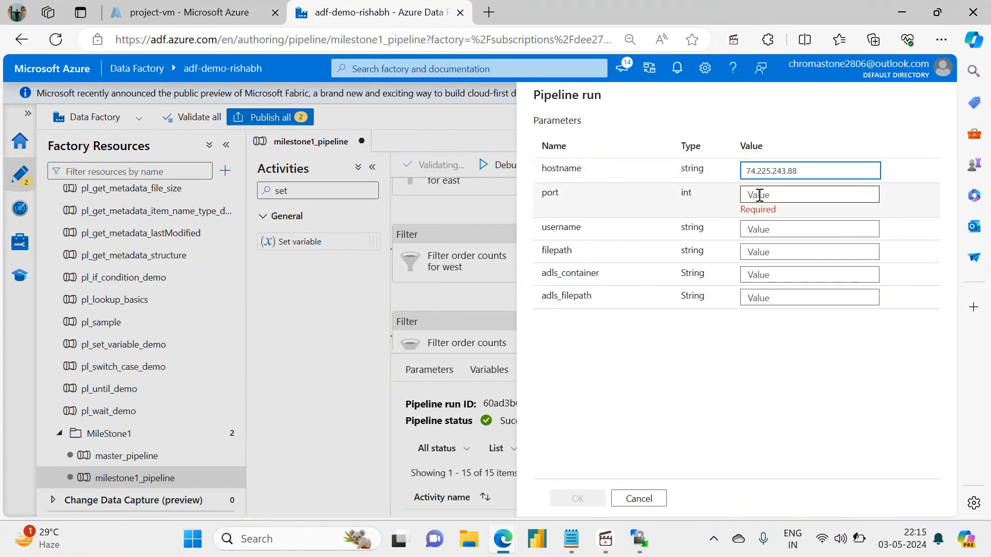
pyautogui.click(759, 194)
pyautogui.write('22')
pyautogui.press('Tab')
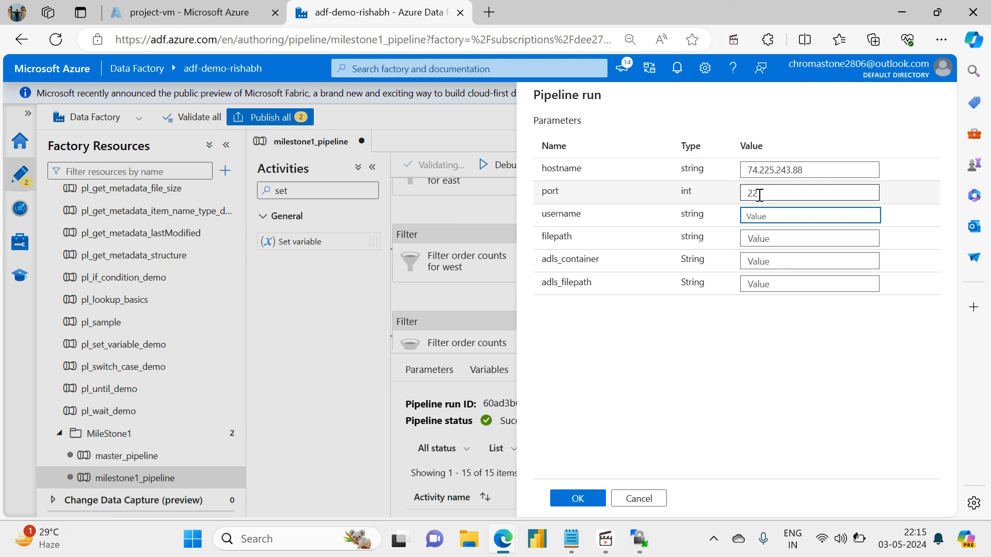
# Set the run's username parameter to projectadmin and filepath to /home/projectadmin.
pyautogui.write('p')
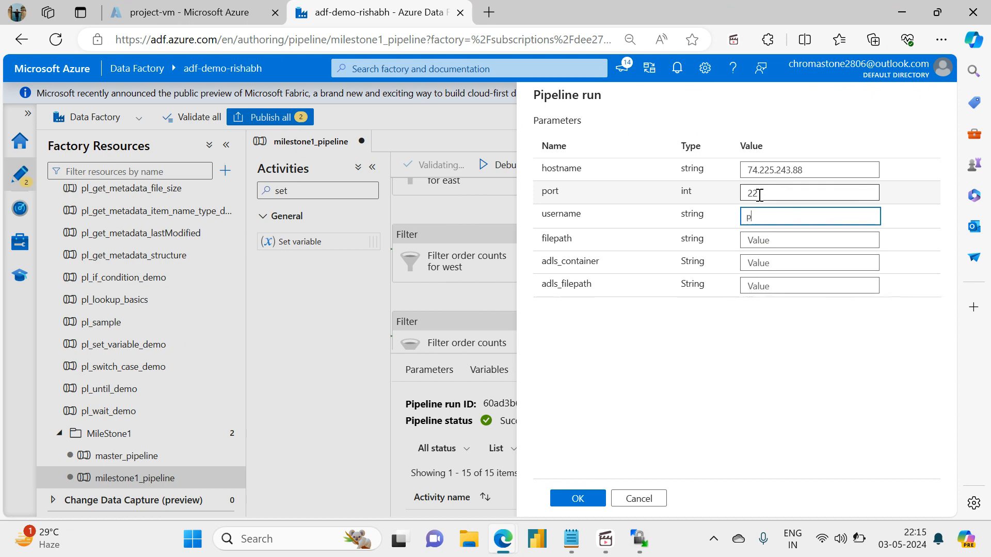
pyautogui.write('rojectadministered')
pyautogui.press('Tab')
pyautogui.write('/')
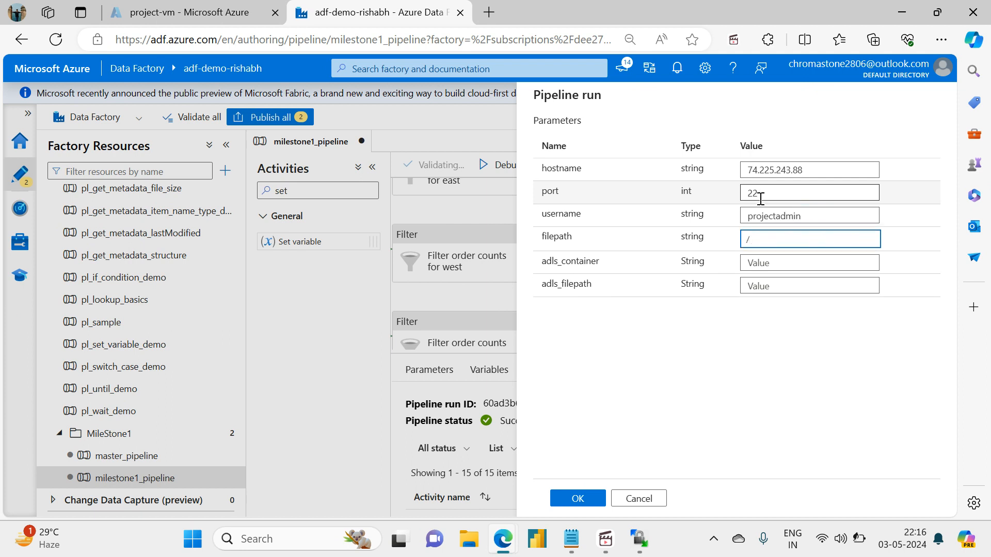
pyautogui.write('home/projectadmin')
pyautogui.press('Tab')
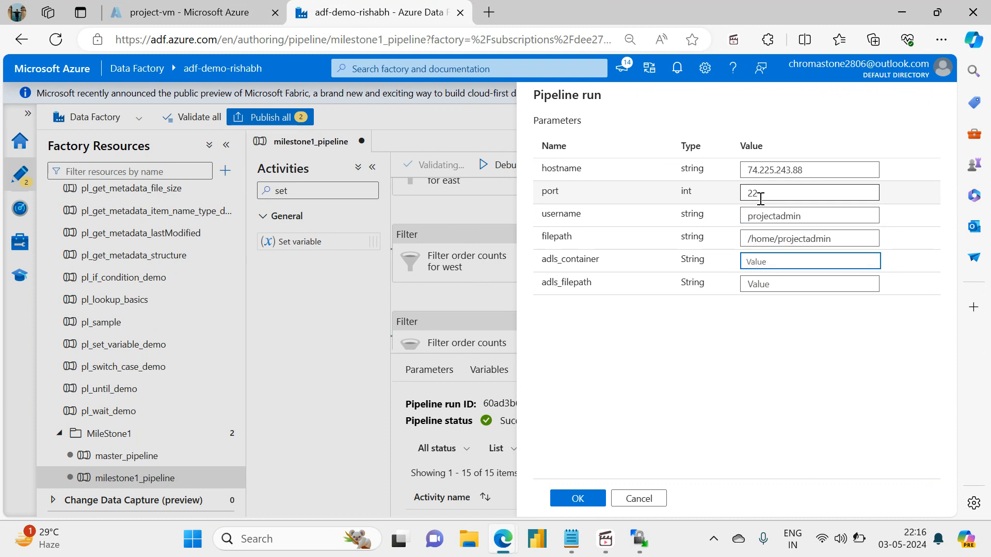
# Set adls_container to sink and adls_filepath to variable_output, and launch the debug run.
pyautogui.write('sink')
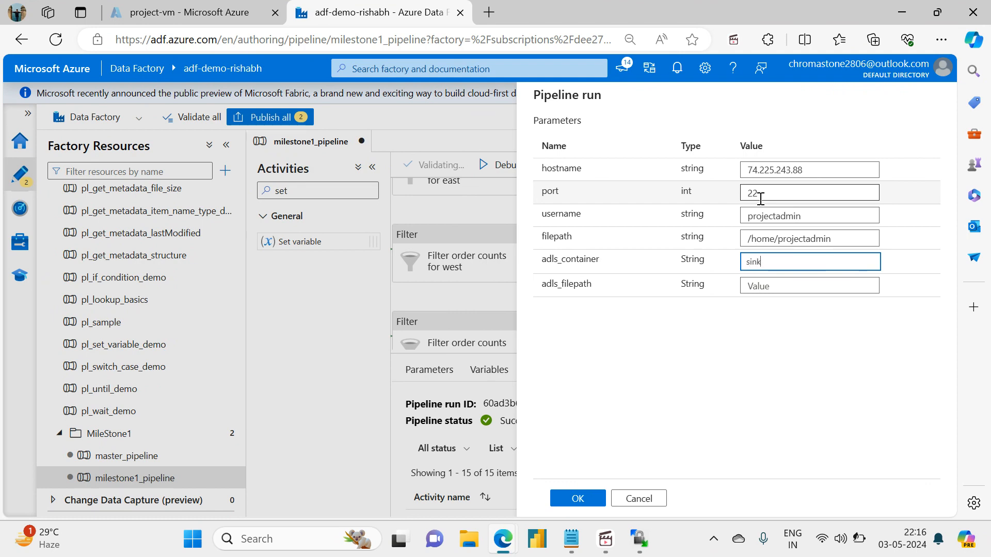
pyautogui.press('Tab')
pyautogui.write('variable')
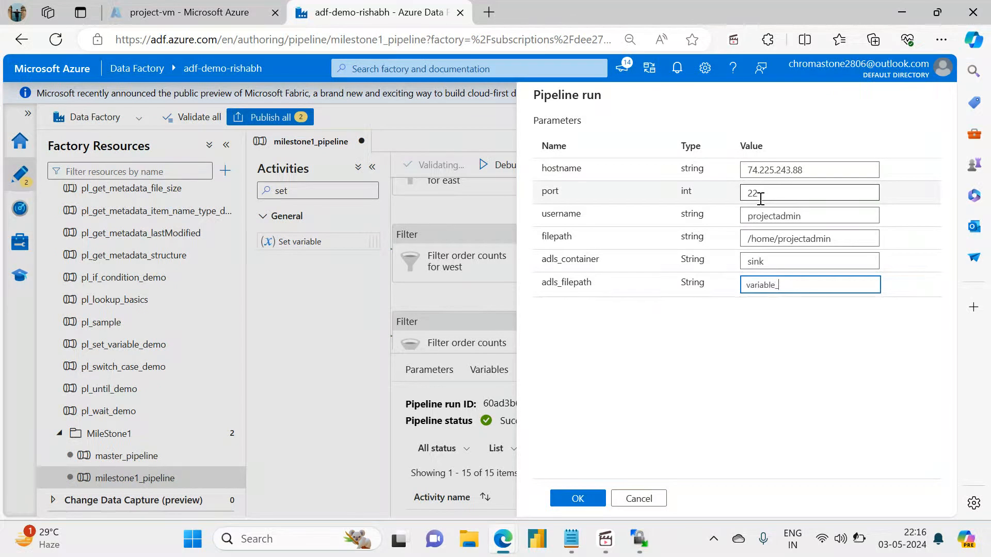
pyautogui.write('_output')
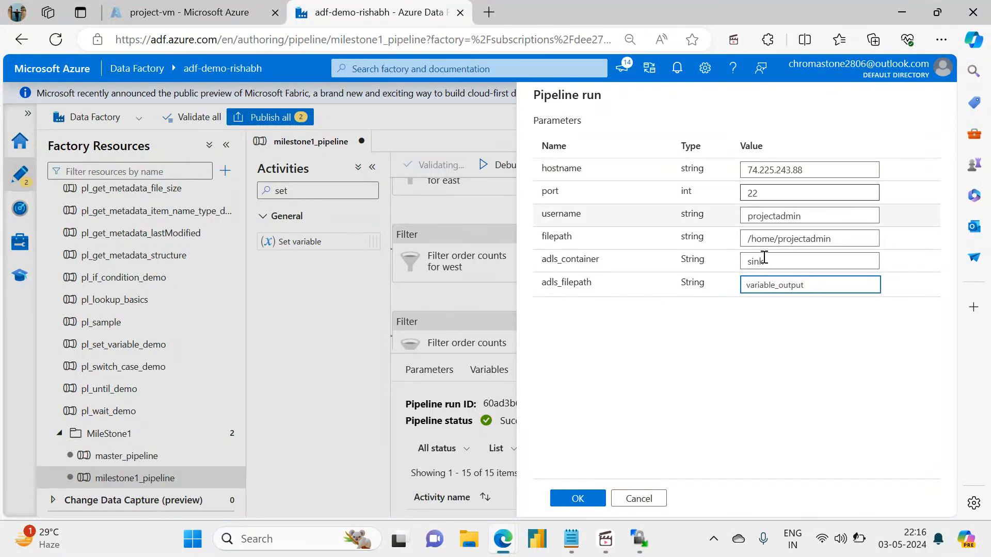
pyautogui.click(576, 498)
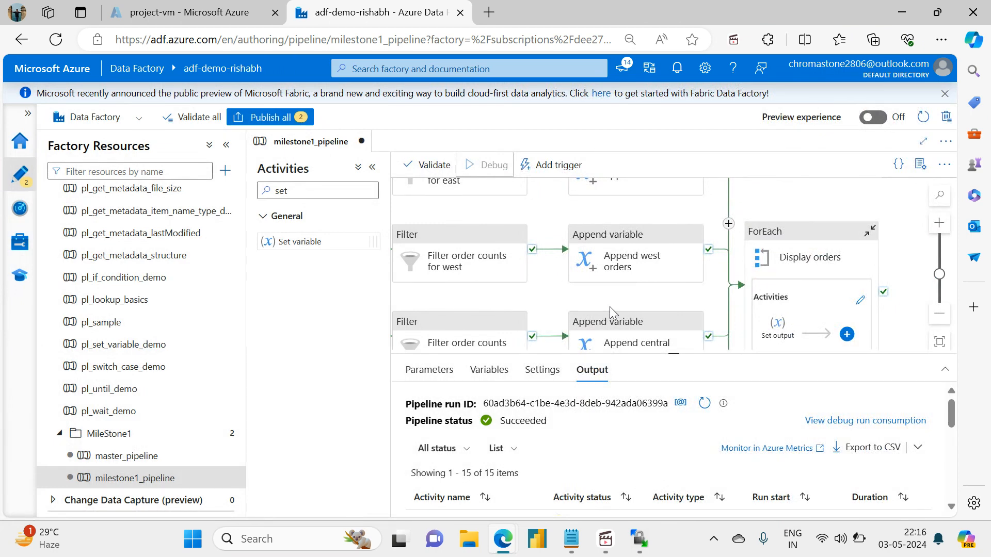
# Monitor the debug run across the whole pipeline, refreshing its status and examining the Ingest or Fail and Check for lookup file activities.
pyautogui.moveTo(698, 355); pyautogui.dragTo(698, 489)
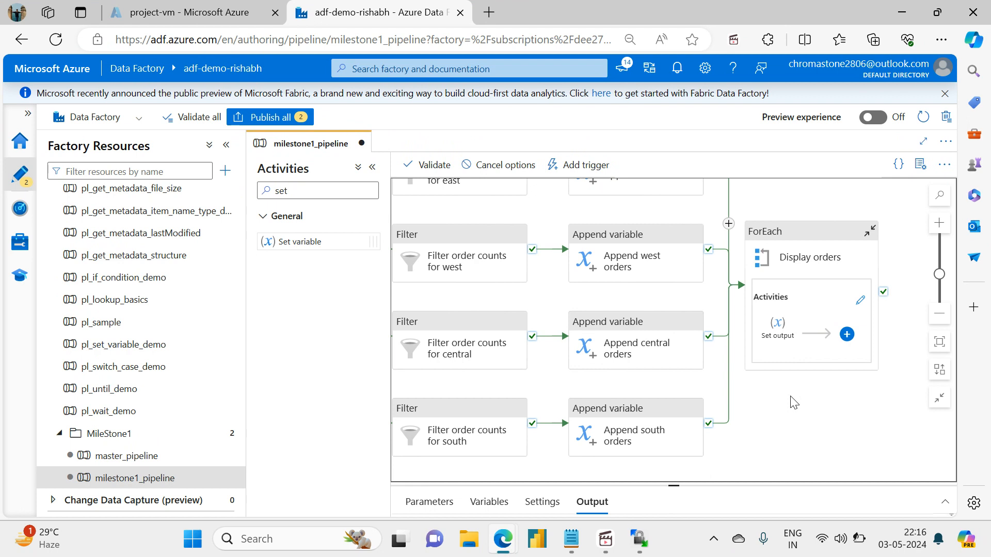
pyautogui.click(941, 349)
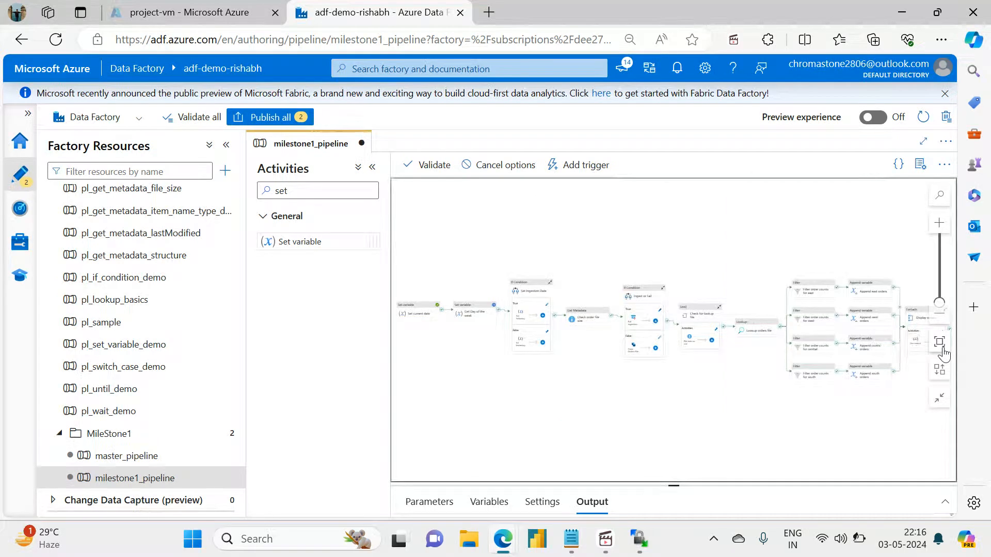
pyautogui.moveTo(707, 420)
pyautogui.mouseDown()
pyautogui.moveTo(635, 409)
pyautogui.moveTo(637, 387)
pyautogui.moveTo(708, 401)
pyautogui.moveTo(656, 400)
pyautogui.moveTo(698, 417)
pyautogui.mouseUp()
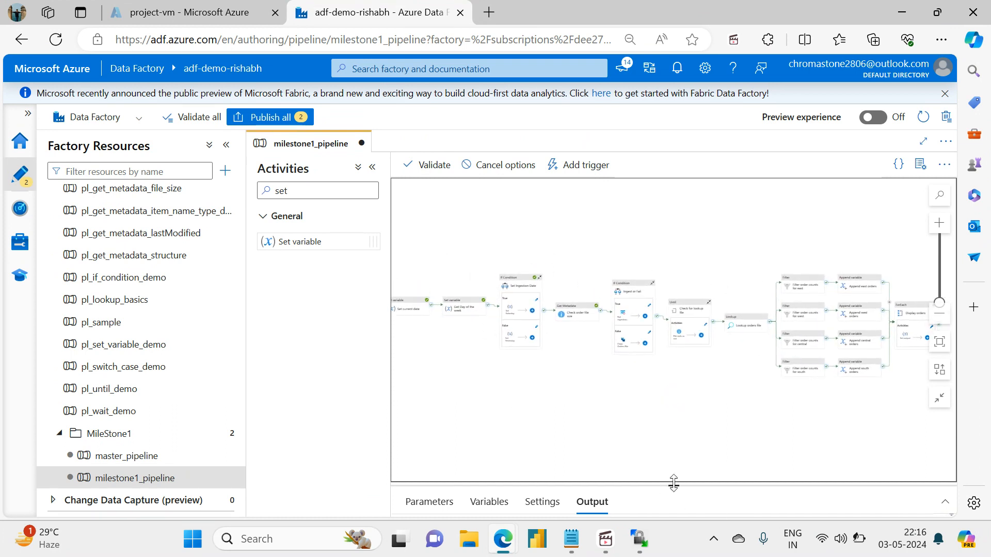
pyautogui.moveTo(673, 483); pyautogui.dragTo(656, 356)
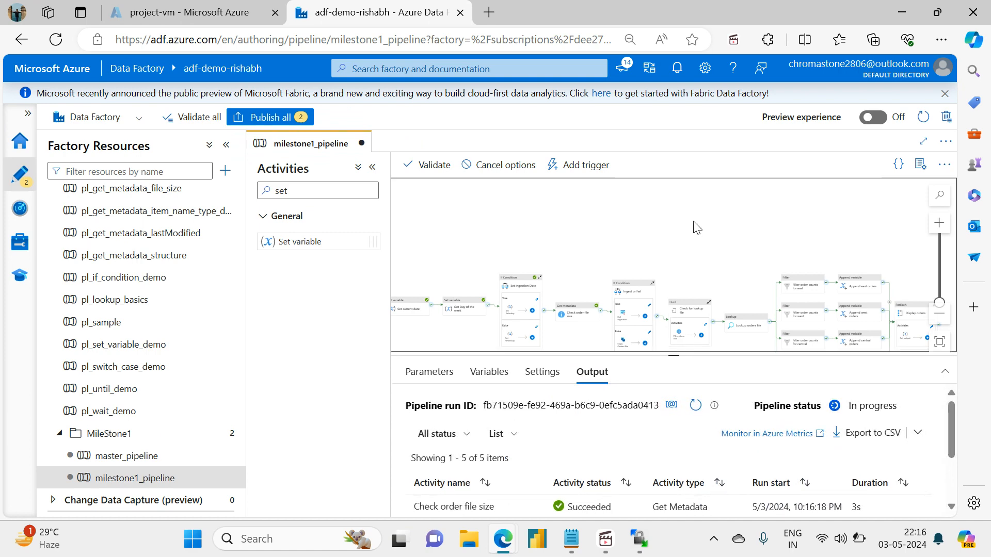
pyautogui.click(696, 407)
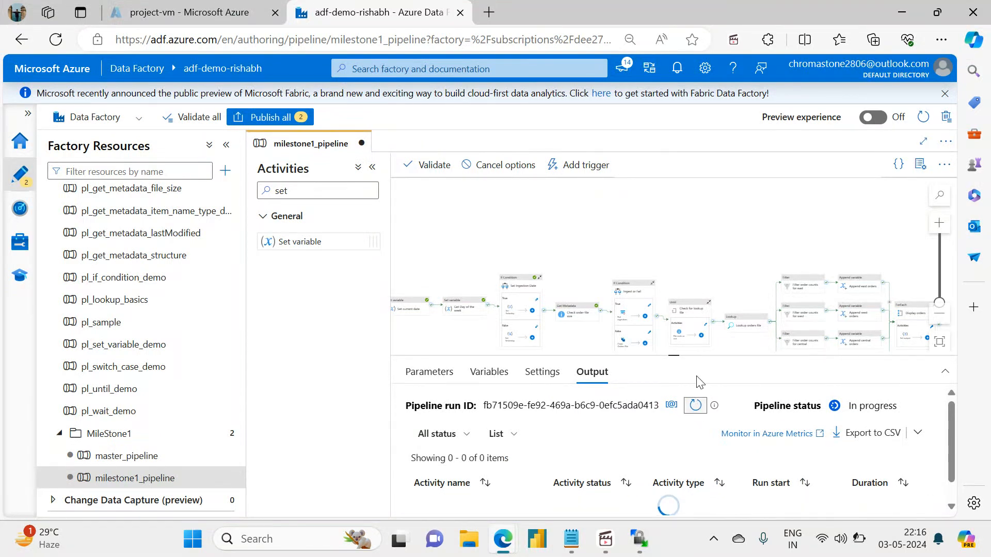
pyautogui.moveTo(673, 355); pyautogui.dragTo(684, 448)
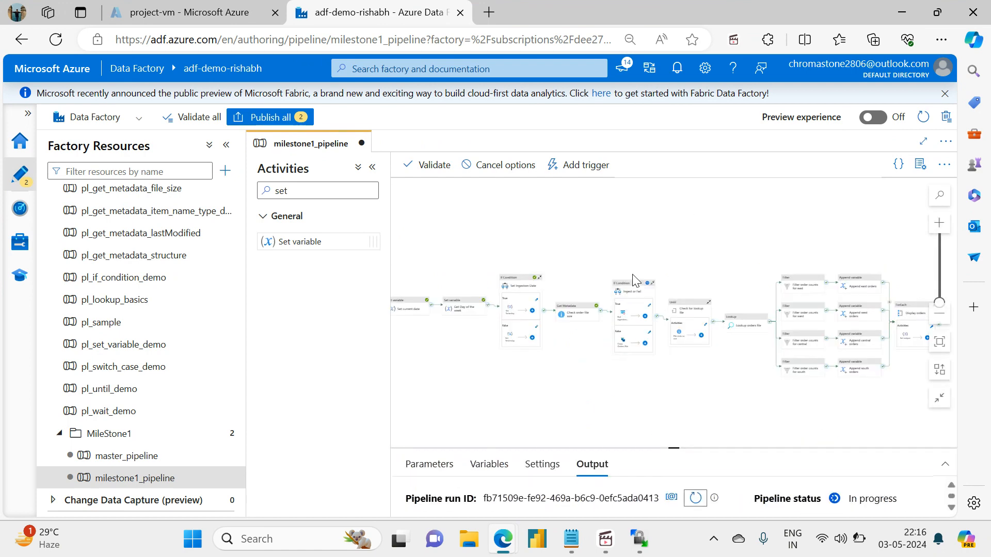
pyautogui.scroll(2, 593, 424)
pyautogui.moveTo(661, 379); pyautogui.dragTo(621, 419)
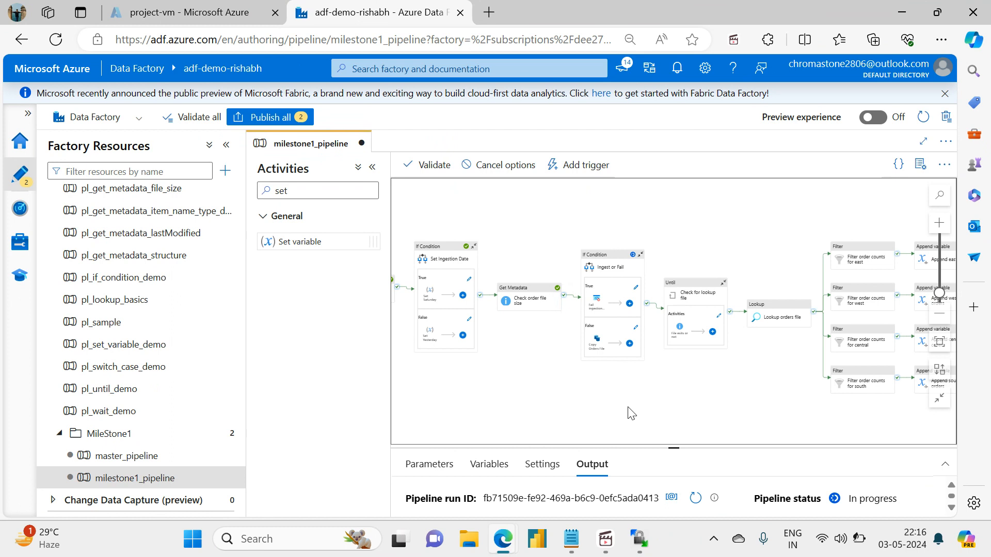
pyautogui.scroll(2, 628, 408)
pyautogui.moveTo(655, 381); pyautogui.dragTo(598, 426)
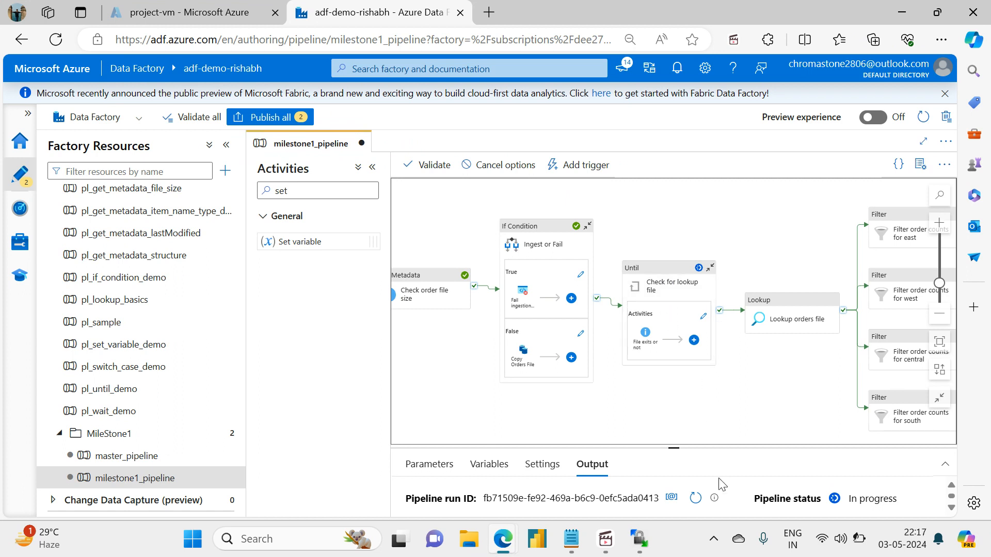
# Refresh the debug run's status and follow its progress through the region filters, append variable activities and Display orders loop.
pyautogui.click(696, 498)
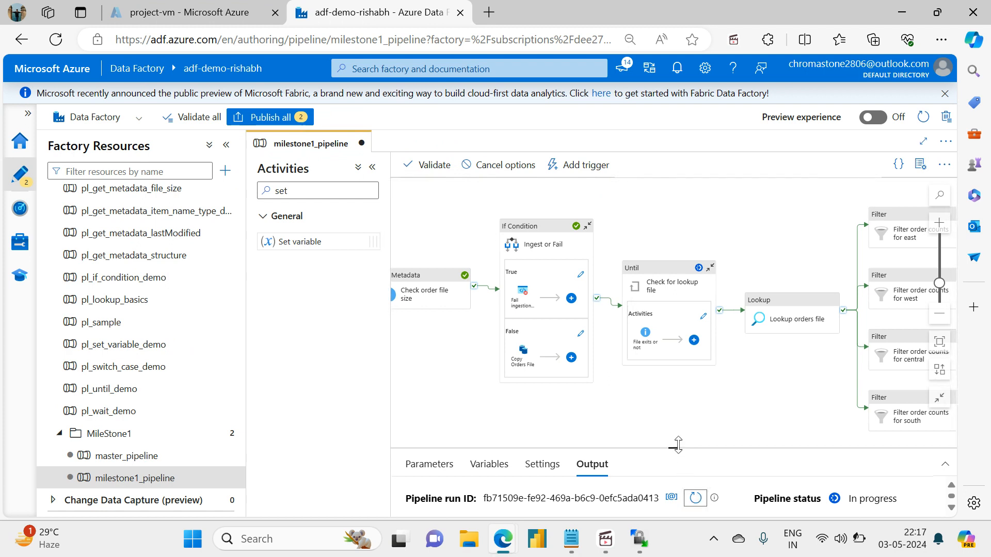
pyautogui.moveTo(677, 446); pyautogui.dragTo(661, 291)
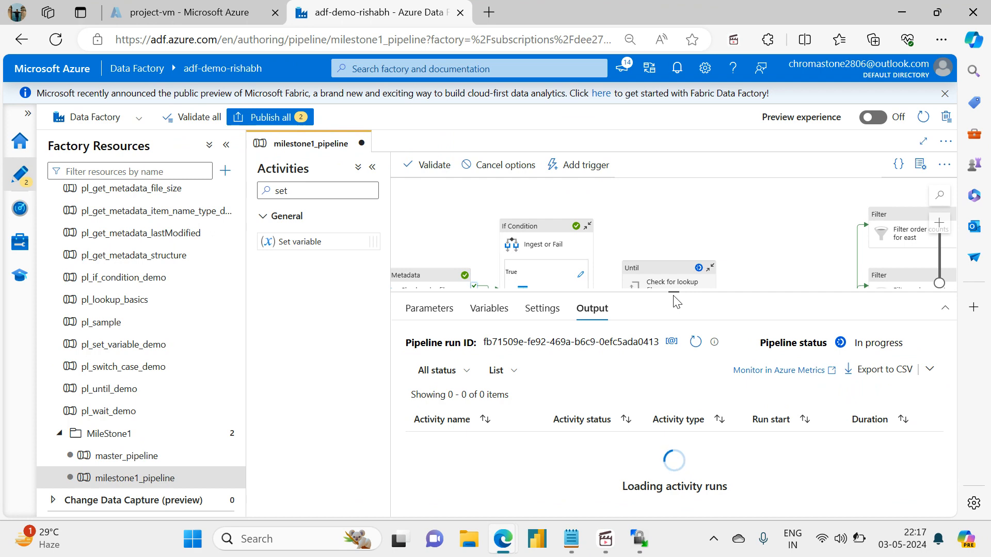
pyautogui.moveTo(673, 292); pyautogui.dragTo(681, 420)
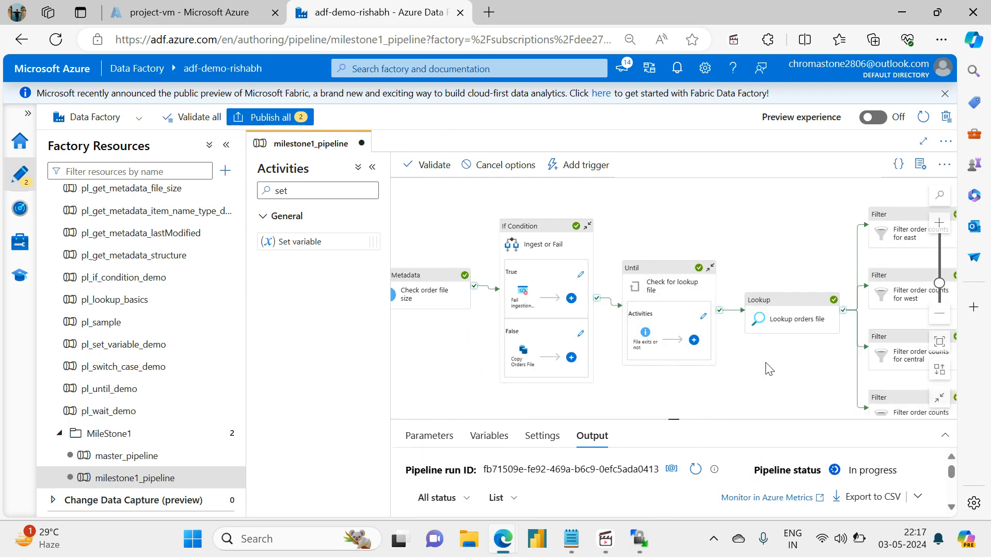
pyautogui.moveTo(769, 368); pyautogui.dragTo(502, 359)
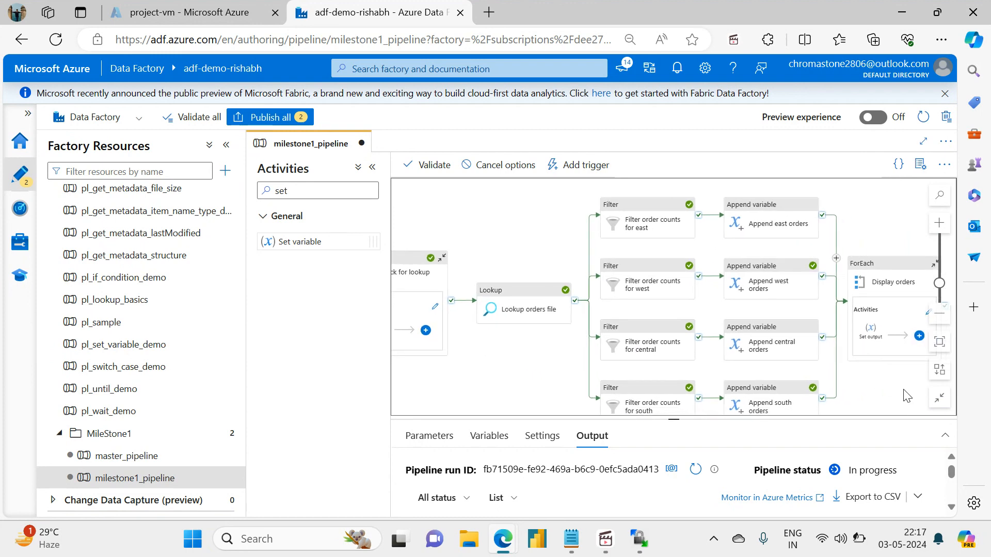
pyautogui.moveTo(907, 397); pyautogui.dragTo(753, 380)
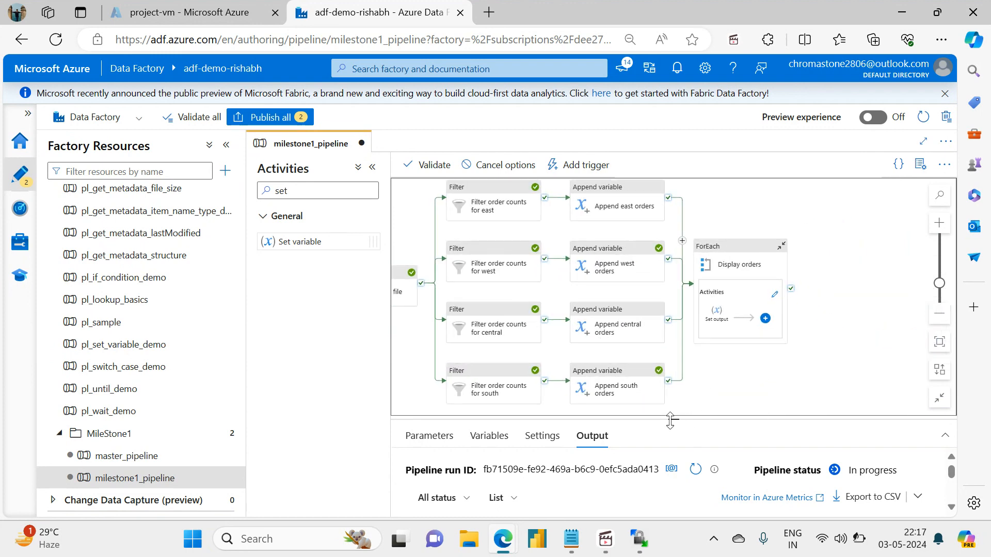
pyautogui.click(695, 469)
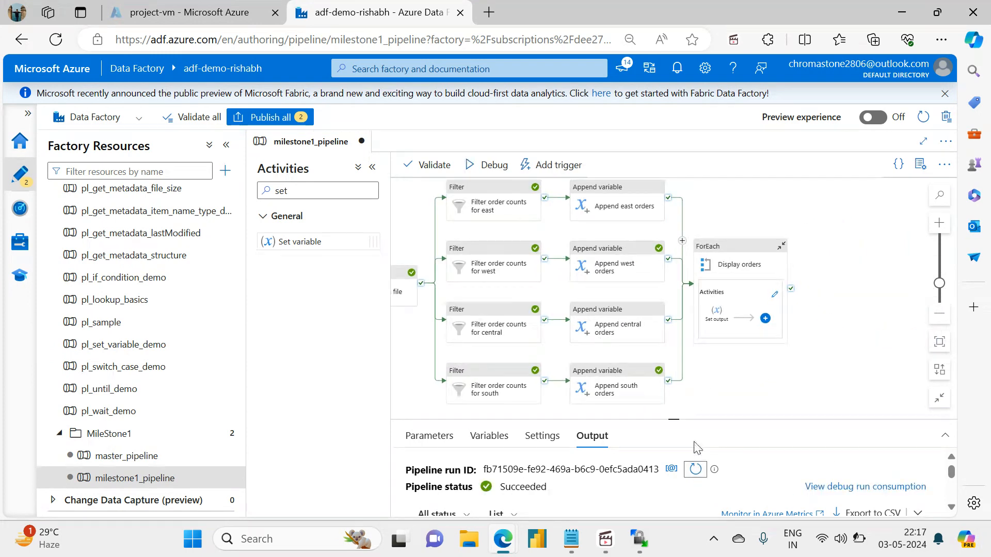
# Show the full list of activity runs and open the output of the most recent Set output run.
pyautogui.moveTo(674, 420); pyautogui.dragTo(659, 238)
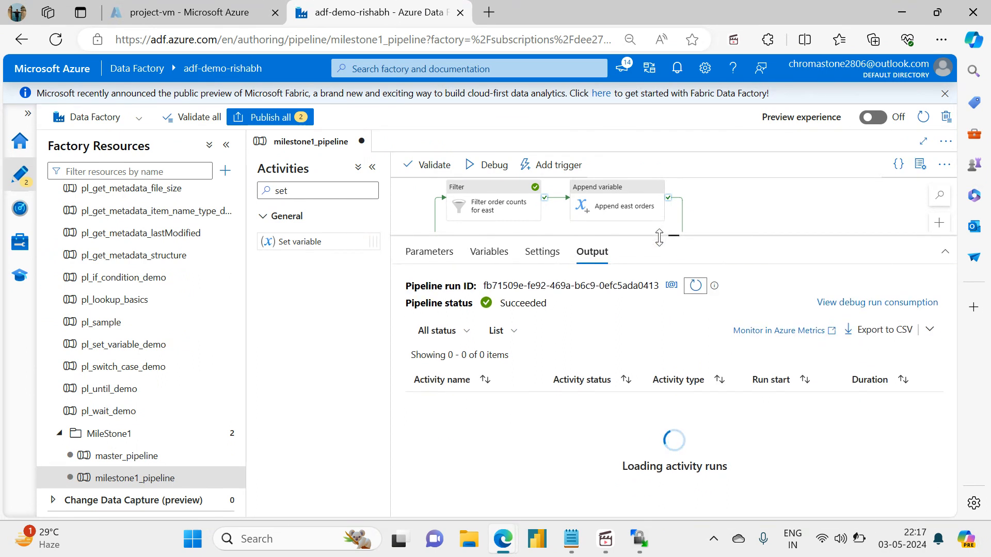
pyautogui.moveTo(659, 237); pyautogui.dragTo(679, 155)
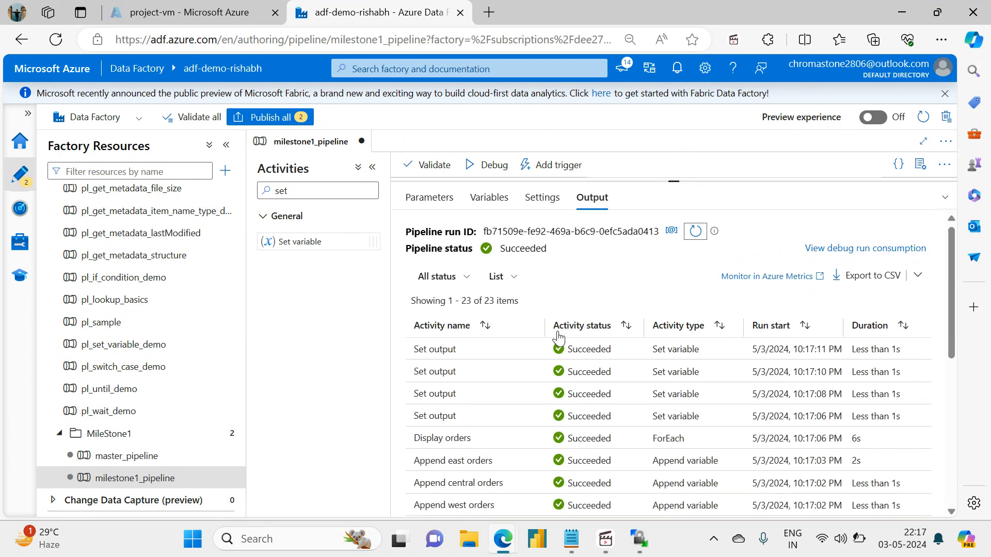
pyautogui.click(534, 349)
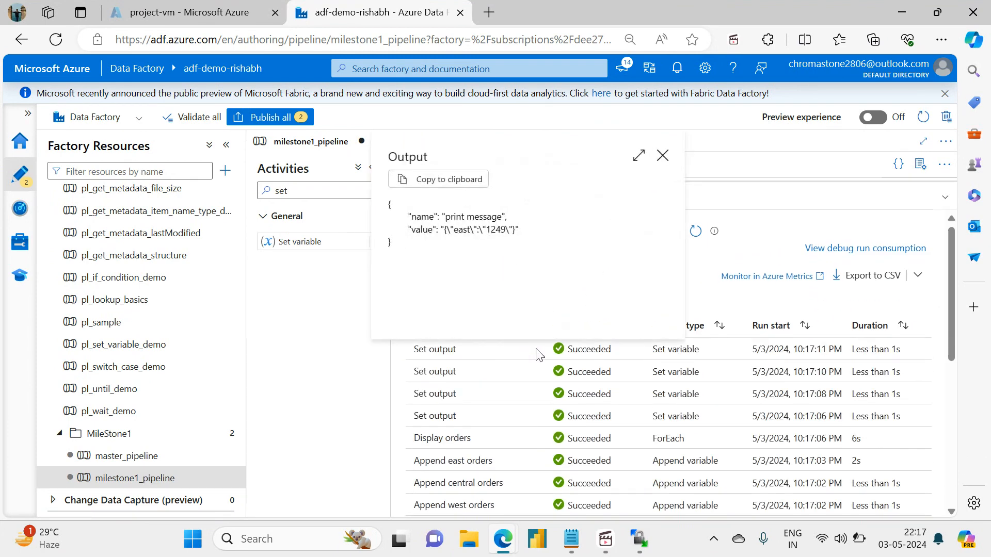
# Examine the outputs of the other three Set output runs, one after another, and bring the pipeline canvas back into view.
pyautogui.click(662, 155)
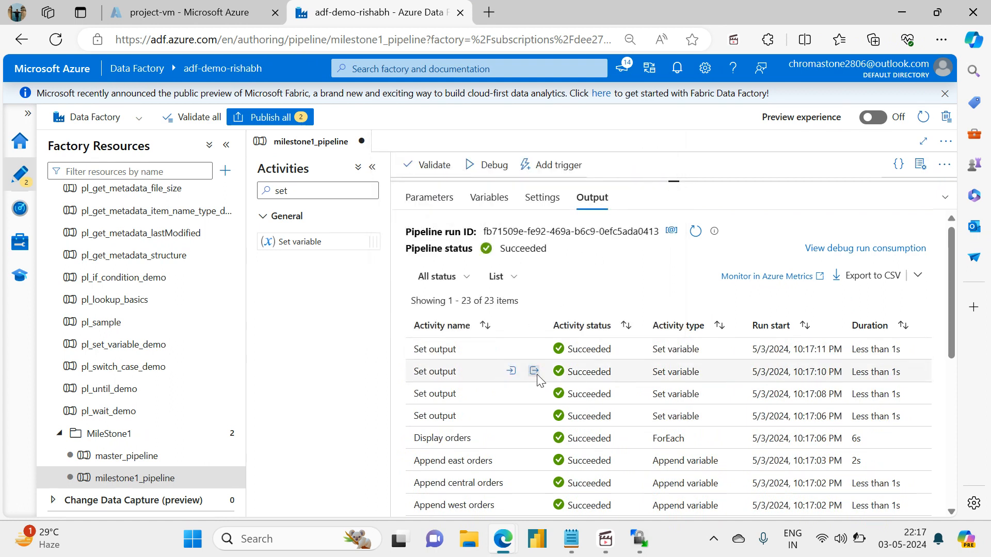
pyautogui.click(534, 371)
pyautogui.click(664, 179)
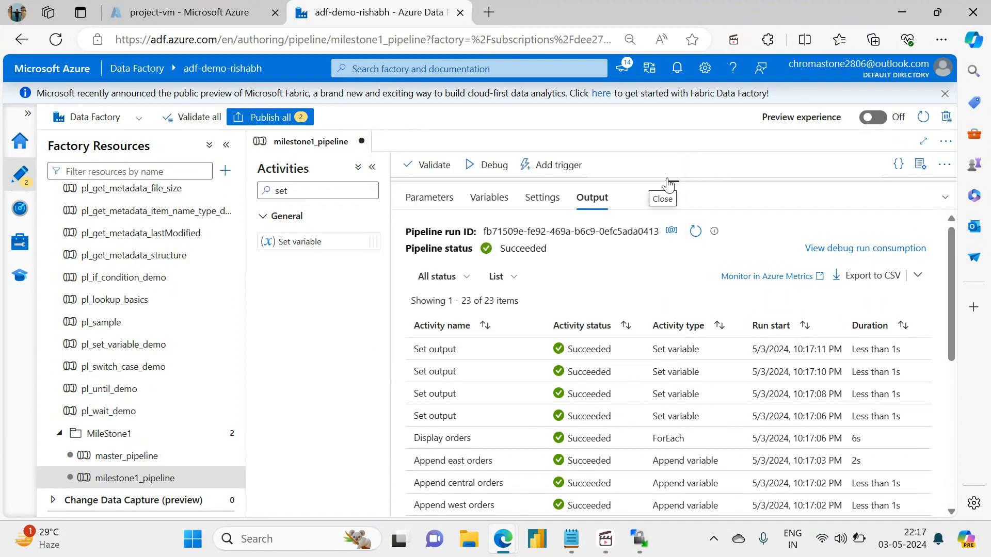
pyautogui.moveTo(528, 400)
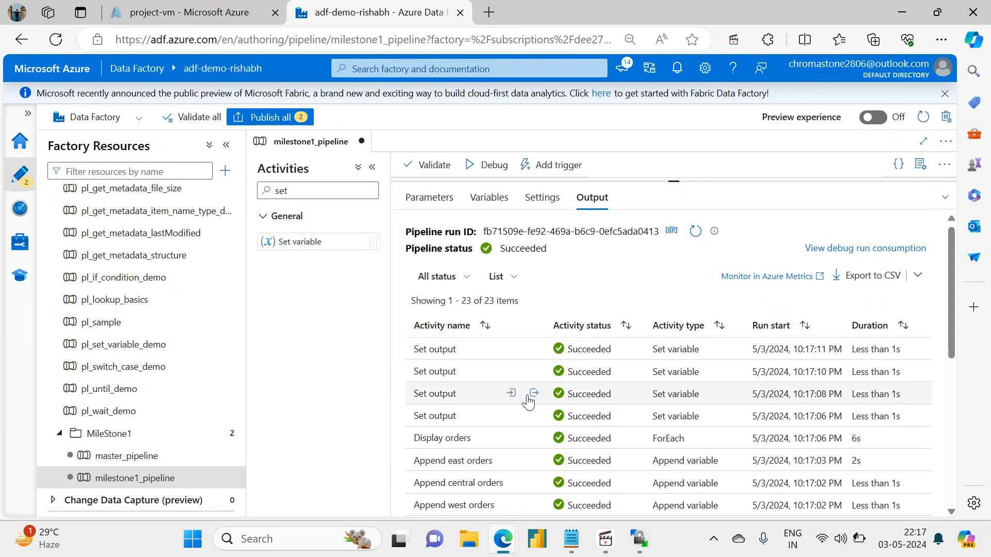
pyautogui.click(534, 395)
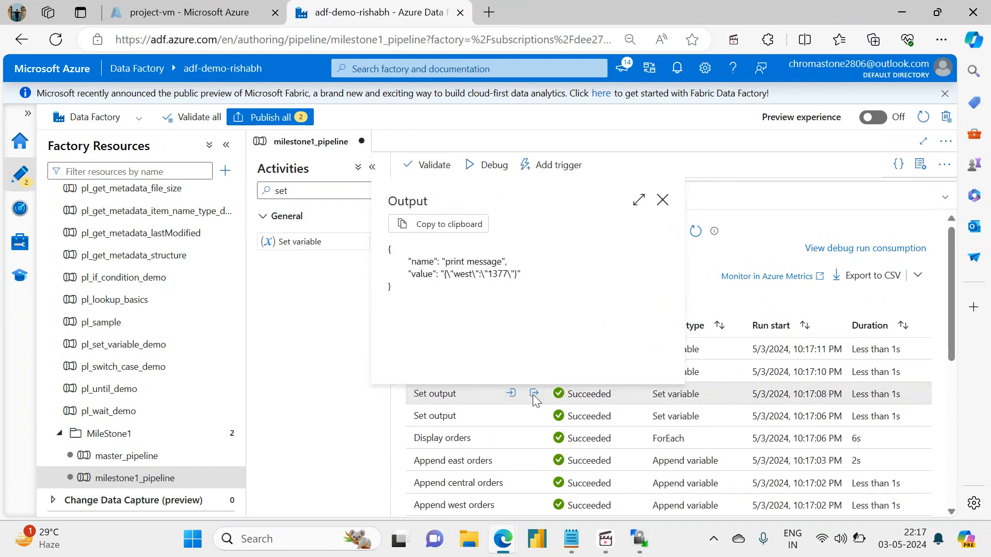
pyautogui.click(662, 200)
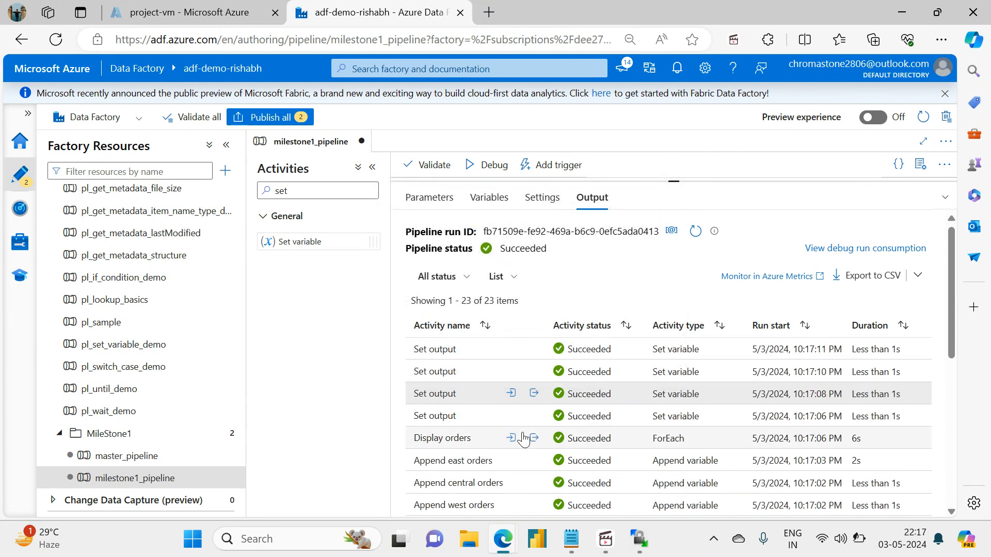
pyautogui.click(535, 416)
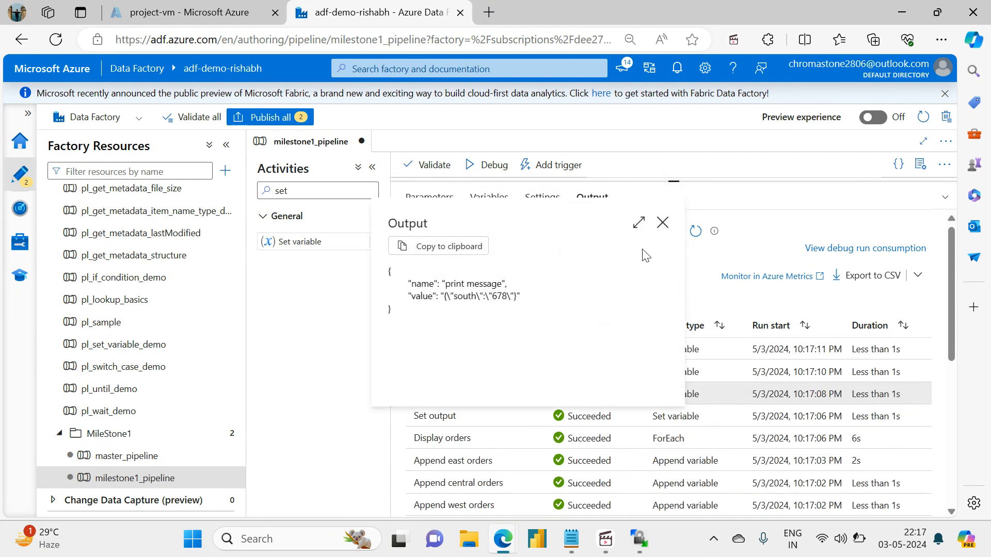
pyautogui.click(664, 227)
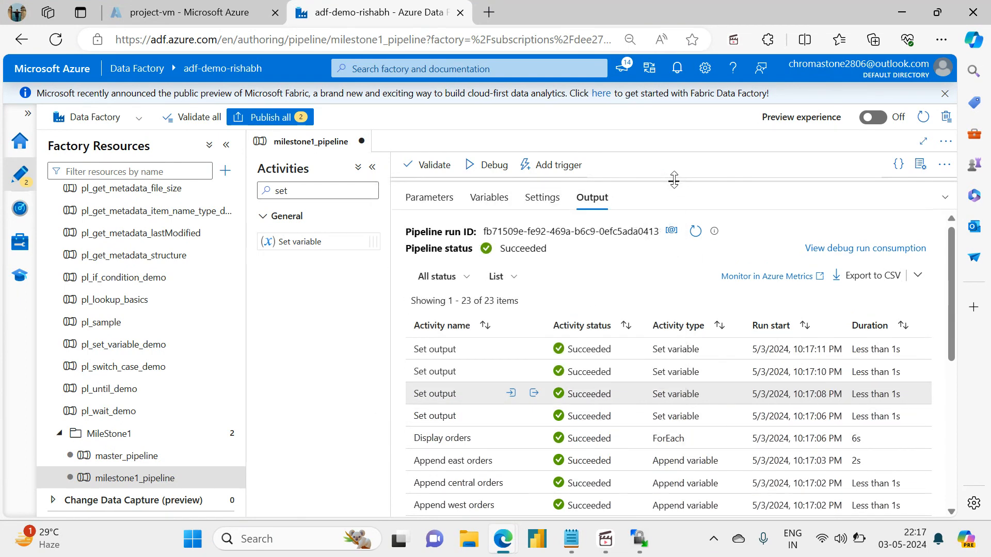
pyautogui.moveTo(673, 181); pyautogui.dragTo(664, 398)
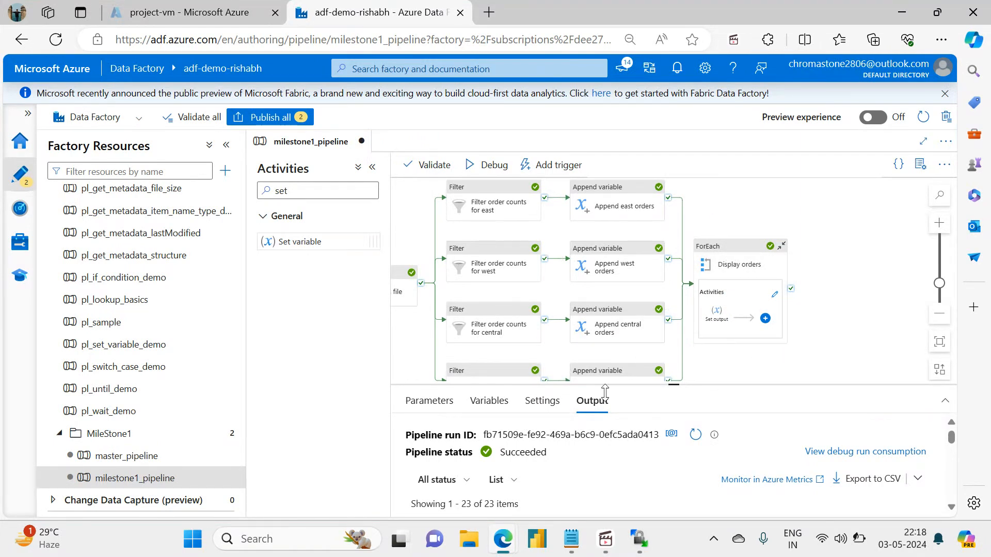
# Switch to the ADF Milestone 1 notes in Notepad and mark the Append Variable item with "- Done".
pyautogui.click(571, 538)
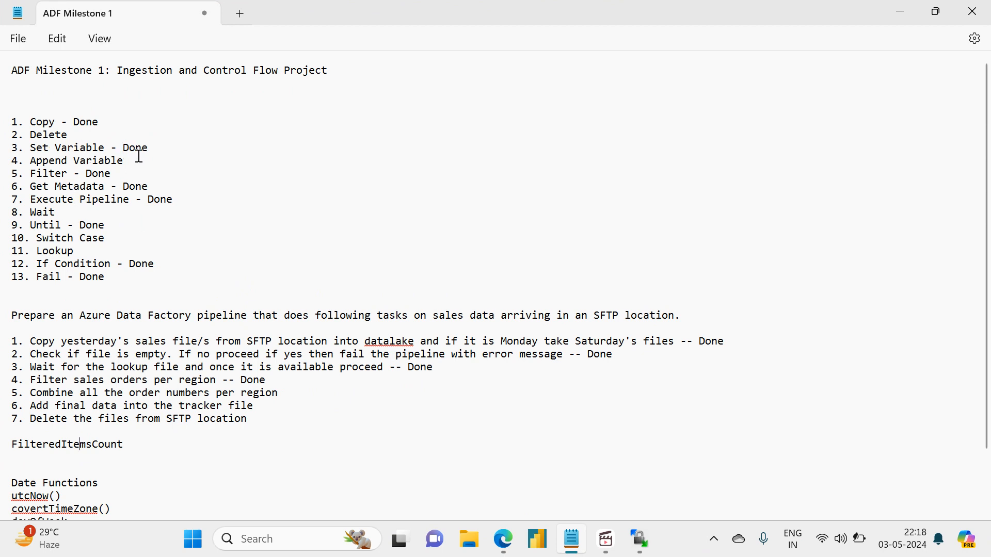
pyautogui.write('- D')
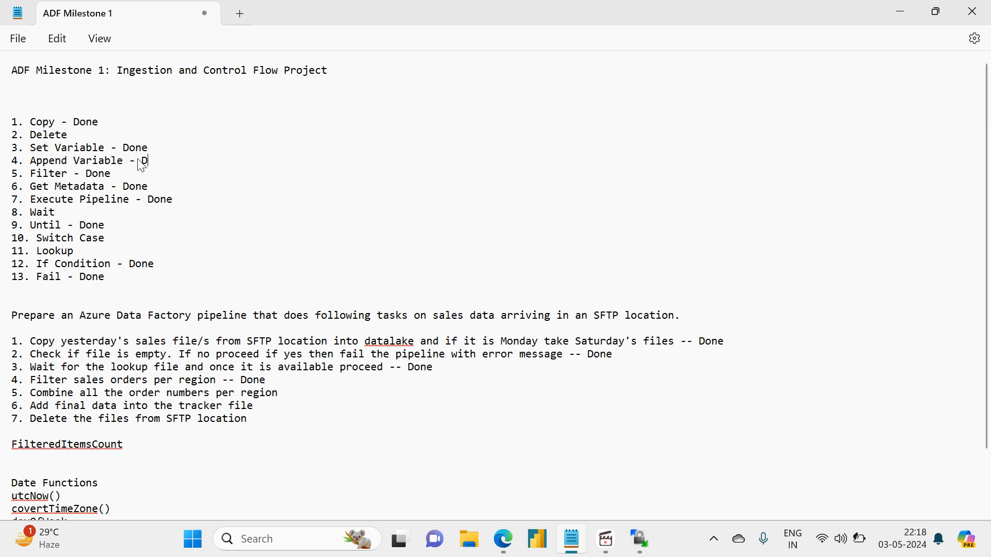
pyautogui.write('one')
# Add a "Coversion Functions" heading at the end of the notes, separated by a blank line from the Logical Functions section.
pyautogui.click(134, 489)
pyautogui.scroll(-2, 134, 489)
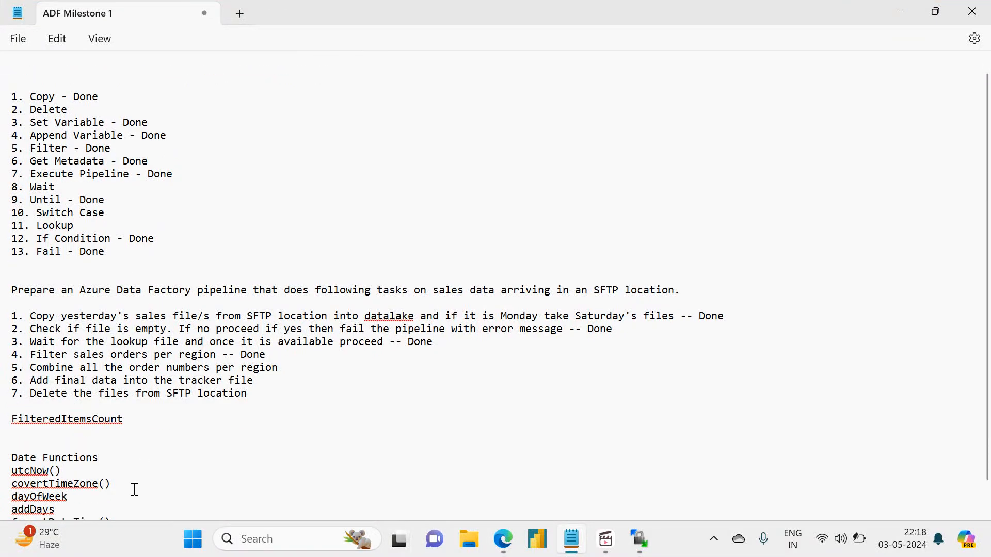
pyautogui.press('Return')
pyautogui.press('Return')
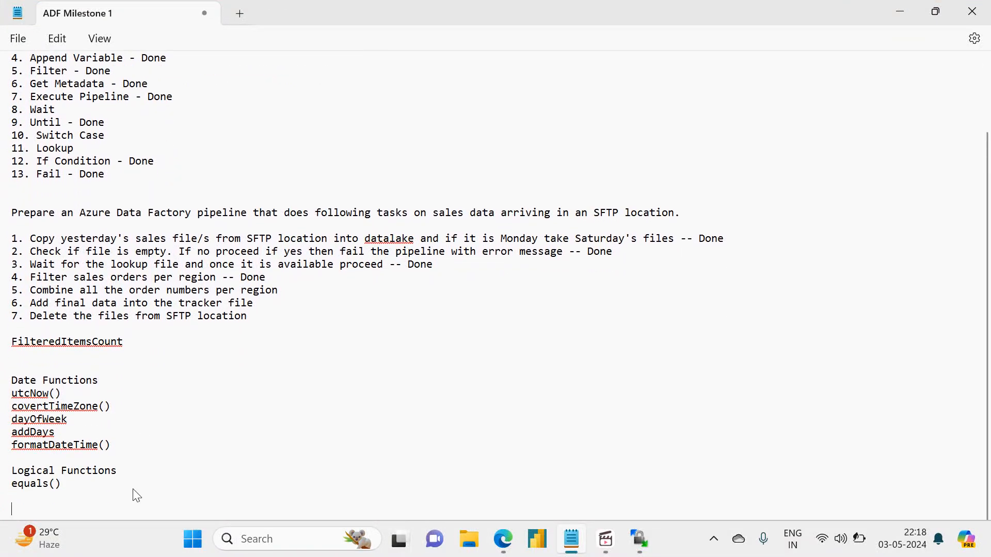
pyautogui.write('Cover')
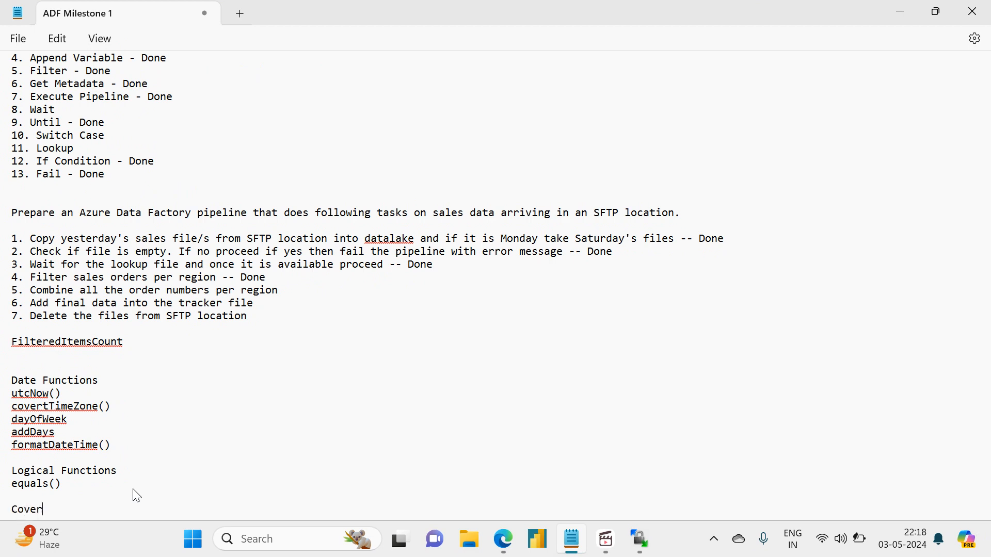
pyautogui.write('ston')
pyautogui.press('BackSpace')
pyautogui.press('BackSpace')
pyautogui.press('BackSpace')
pyautogui.write('ion un')
pyautogui.write('unctions')
pyautogui.press('Return')
# List json() and string() on separate lines under the Coversion Functions heading and save the file.
pyautogui.write('jso')
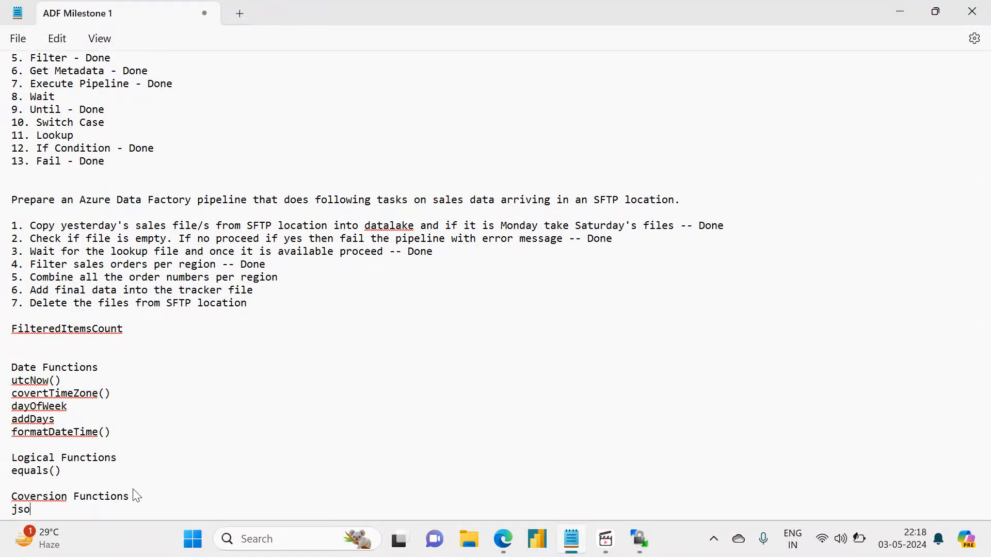
pyautogui.write('n()')
pyautogui.press('Return')
pyautogui.write('stri')
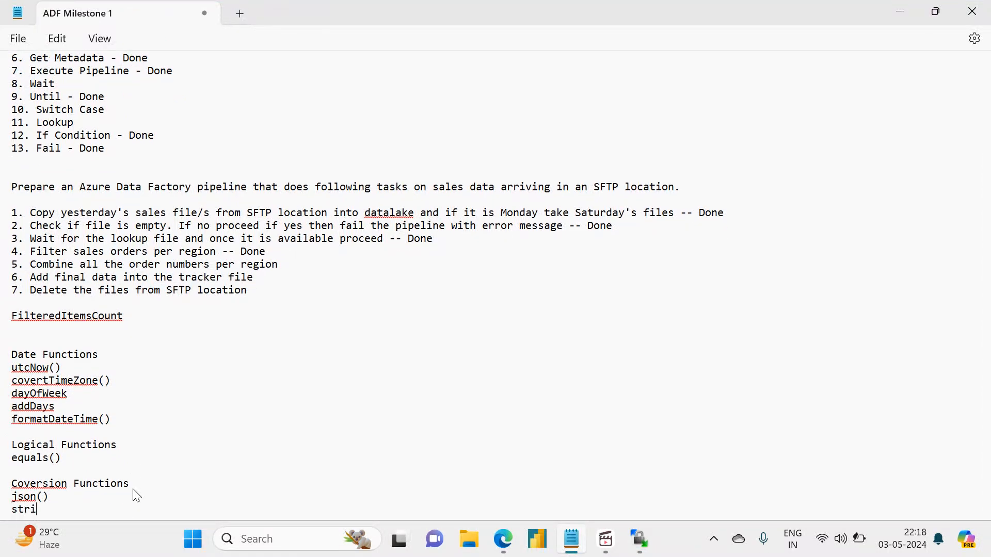
pyautogui.write('ng()')
pyautogui.hotkey('ctrl', 's')
# Mark task 5, combining all the order numbers per region, with "-- Done" and save the notes.
pyautogui.click(290, 263)
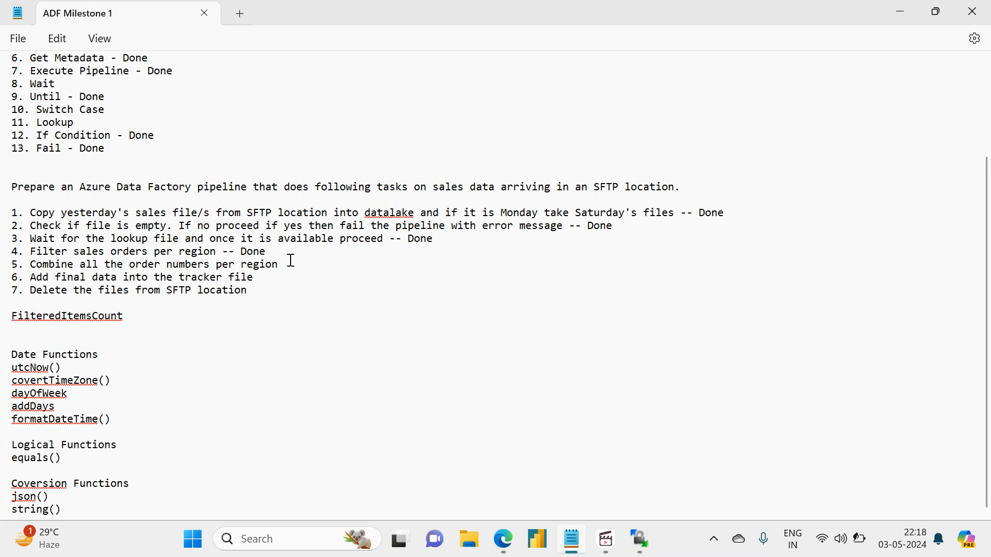
pyautogui.write('-- Done')
pyautogui.hotkey('ctrl', 's')
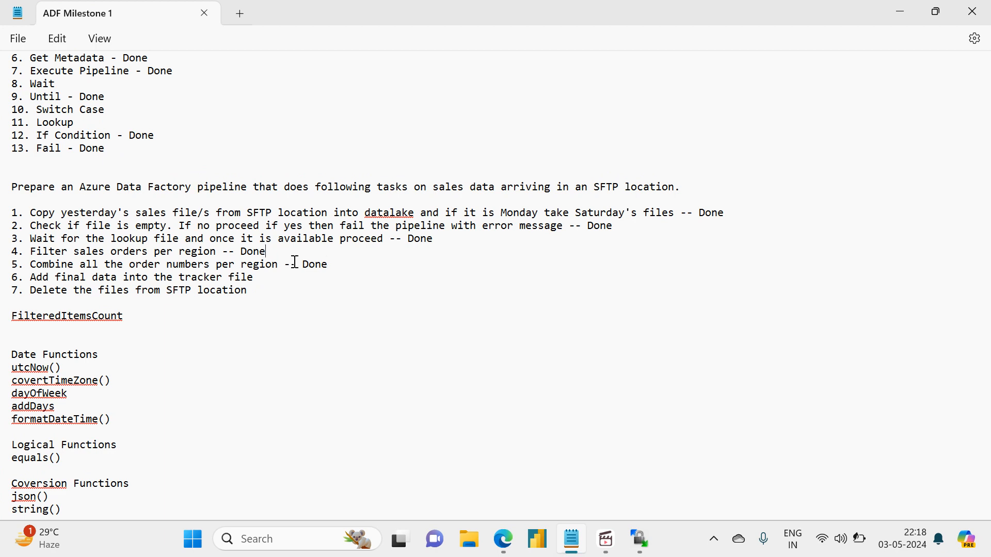
# Mark the Lookup item in the activity list with "- Done" and save the notes.
pyautogui.press('Up')
pyautogui.press('Up')
pyautogui.press('Up')
pyautogui.press('Up')
pyautogui.press('Up')
pyautogui.press('Up')
pyautogui.press('Up')
pyautogui.press('Up')
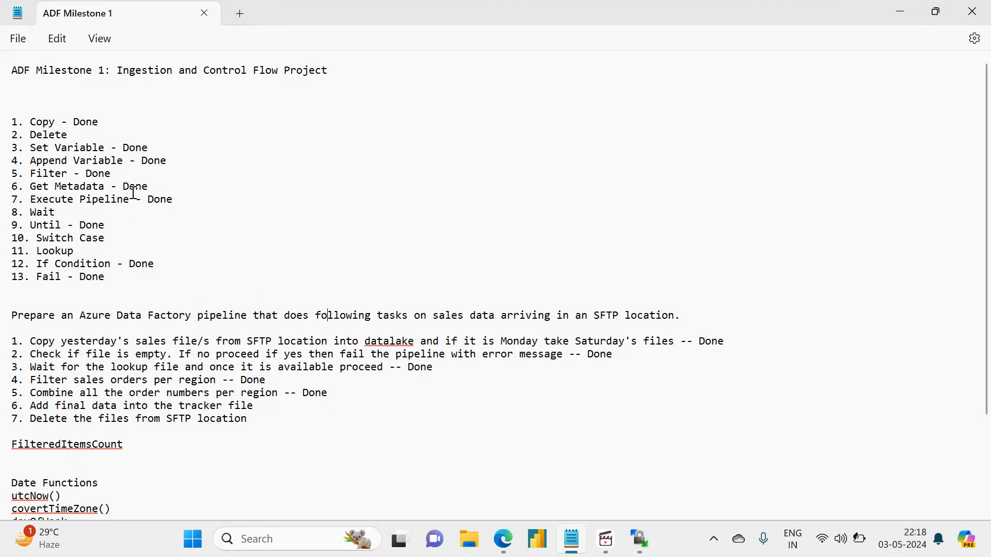
pyautogui.click(102, 251)
pyautogui.write('-- Done')
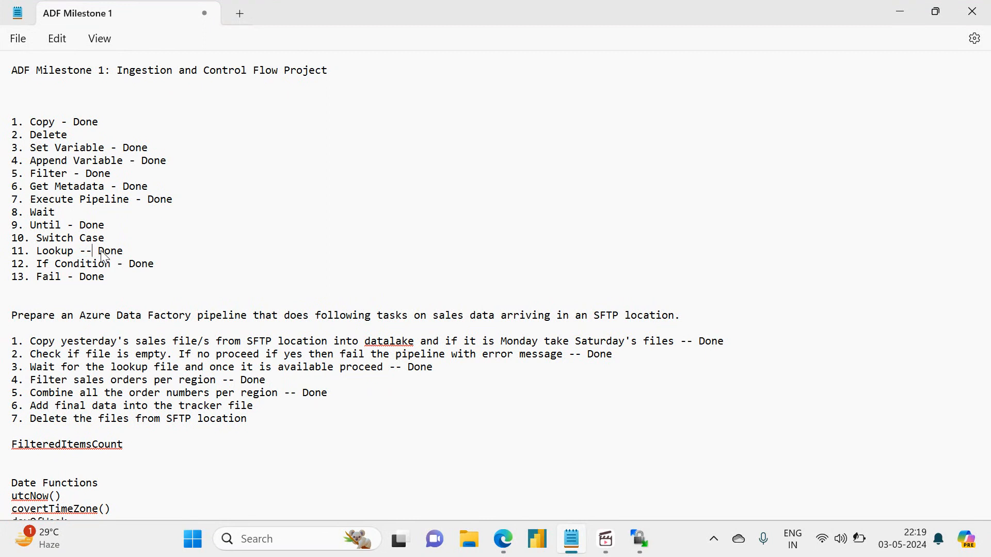
pyautogui.press('BackSpace')
pyautogui.hotkey('ctrl', 's')
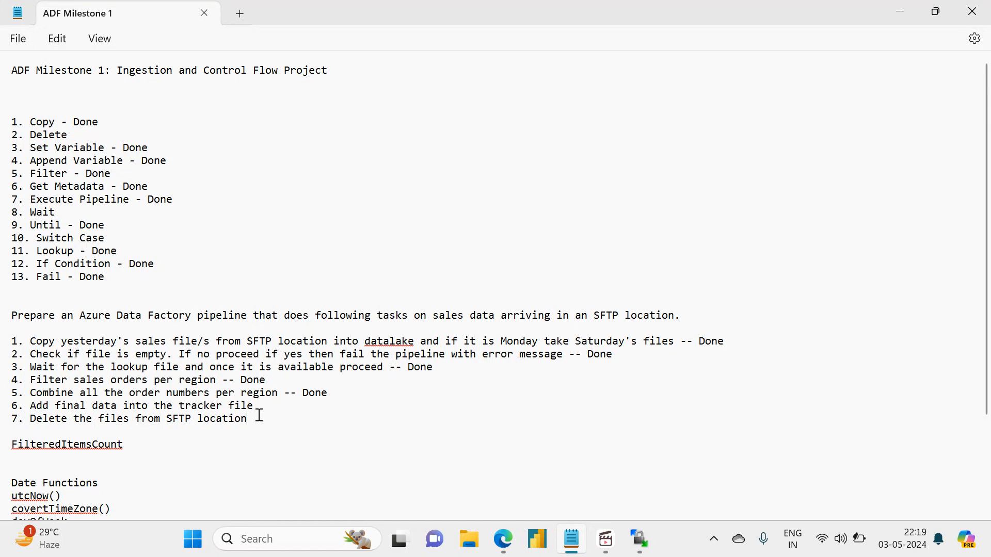
# Switch to Data Factory in Edge and publish all pending changes to milestone1_pipeline and master_pipeline.
pyautogui.moveTo(258, 417); pyautogui.dragTo(5, 302)
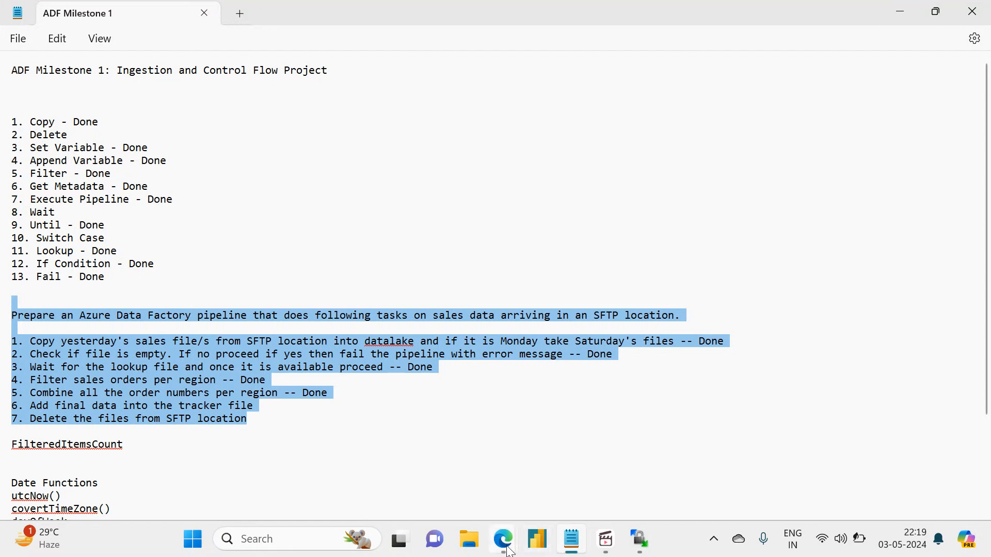
pyautogui.moveTo(508, 549)
pyautogui.click(447, 457)
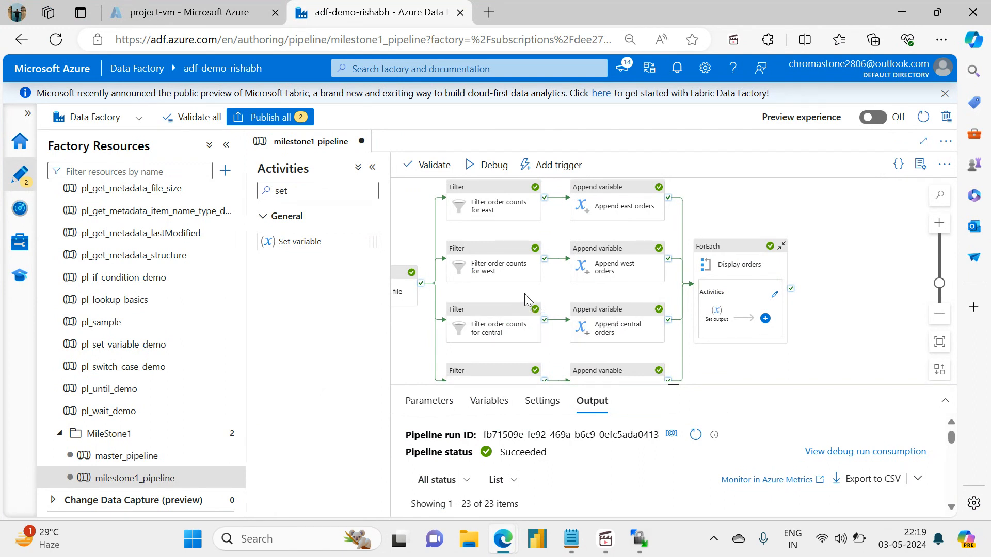
pyautogui.moveTo(487, 298); pyautogui.dragTo(544, 294)
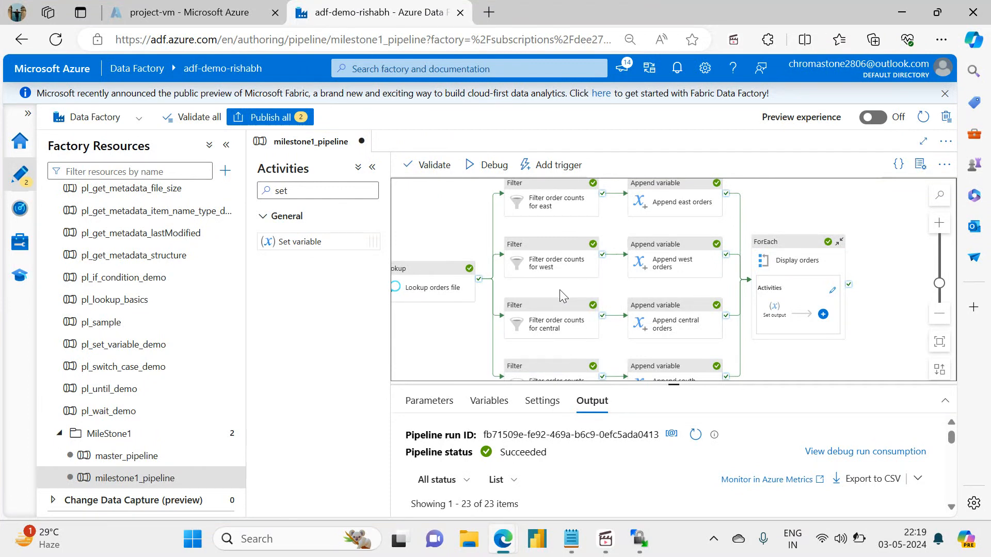
pyautogui.moveTo(559, 289); pyautogui.dragTo(456, 261)
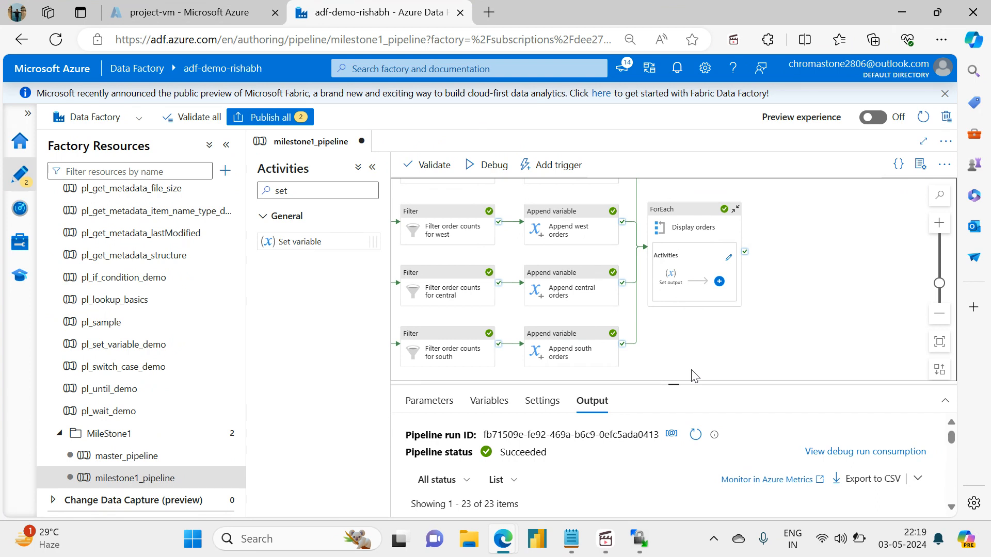
pyautogui.click(281, 117)
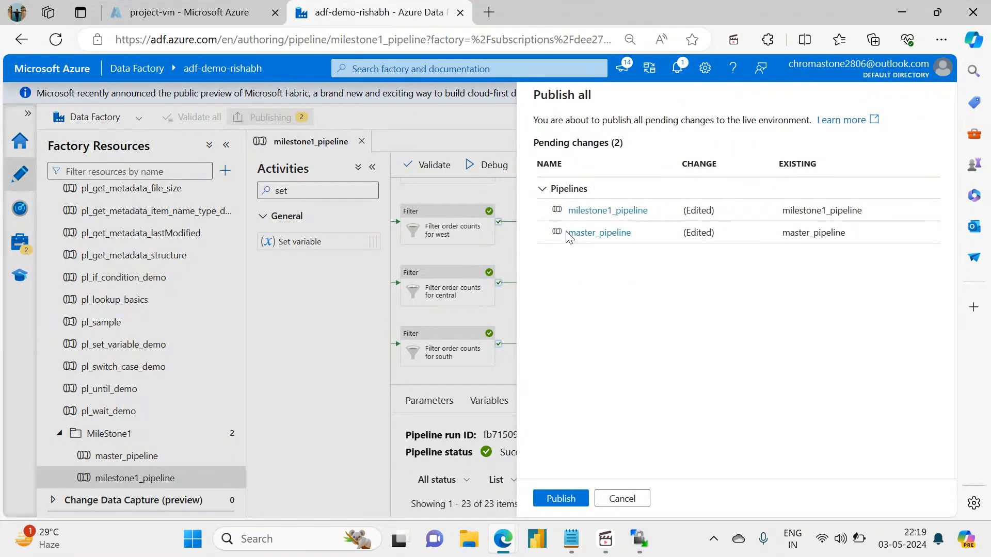
pyautogui.click(566, 499)
# Switch to the project-vm page in the Azure portal and stop the virtual machine, confirming the request.
pyautogui.click(128, 5)
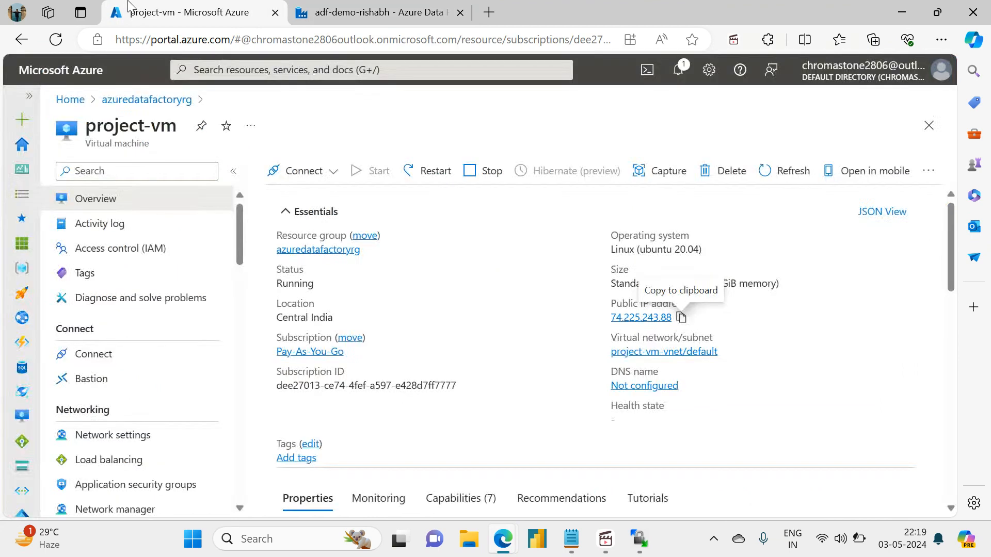
pyautogui.click(486, 175)
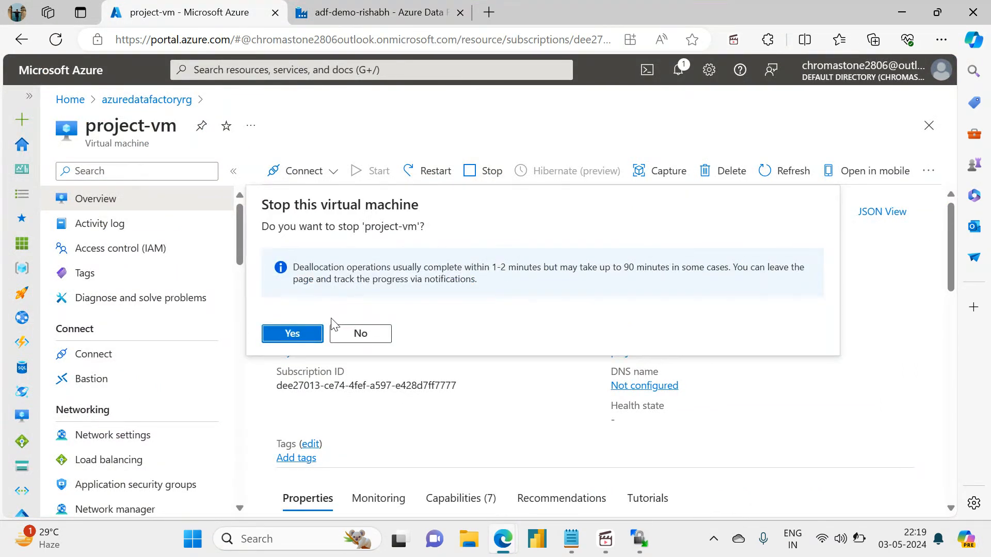
pyautogui.click(290, 336)
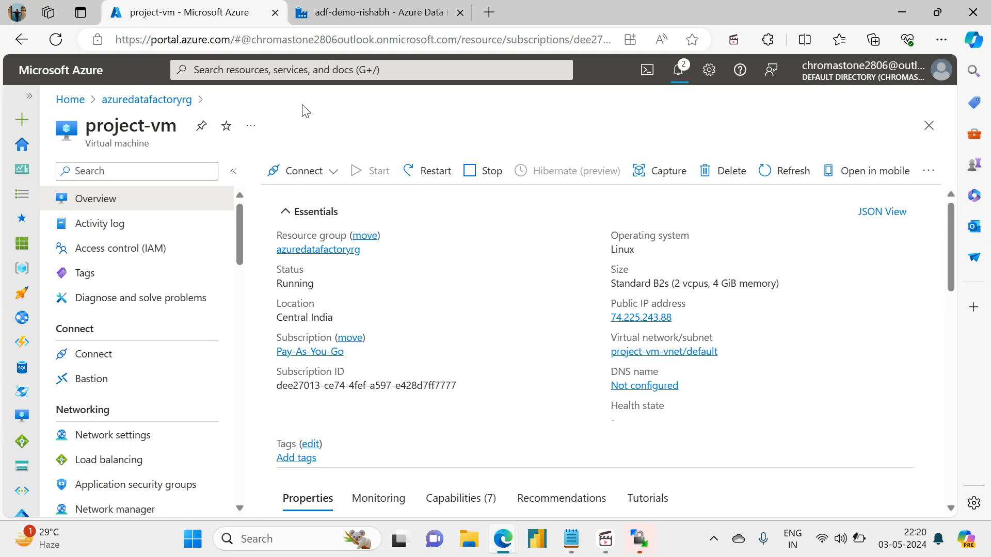
pyautogui.moveTo(416, 2)
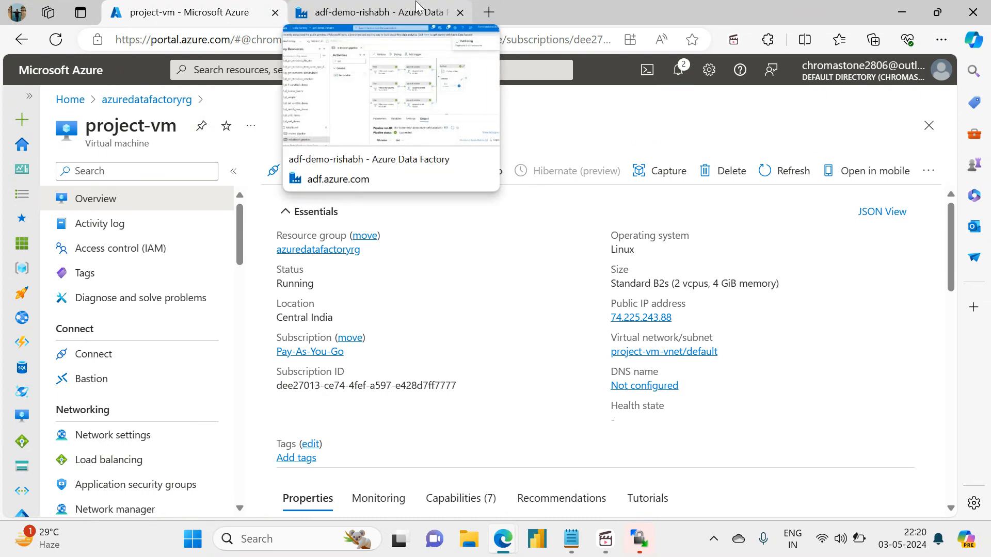
pyautogui.click(415, 7)
pyautogui.click(242, 7)
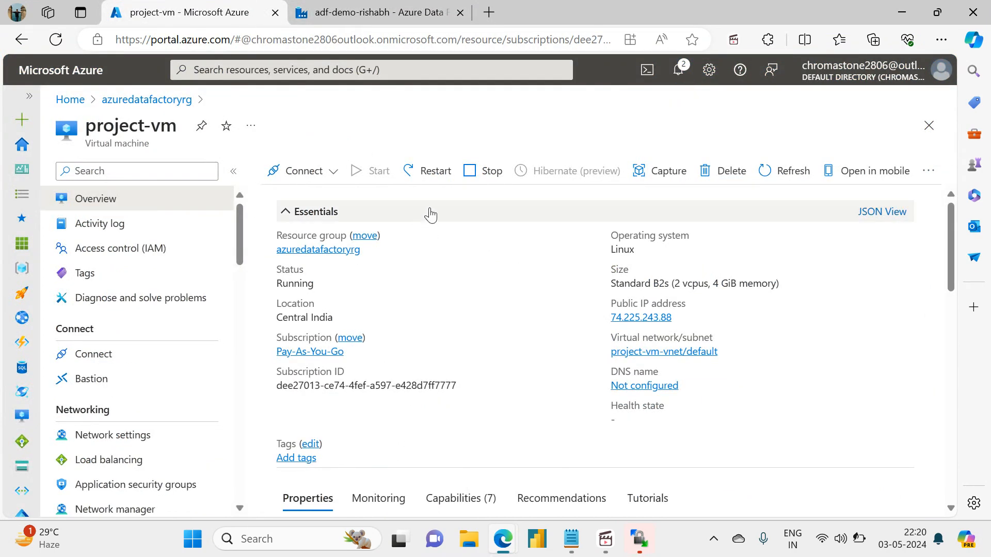
pyautogui.click(607, 541)
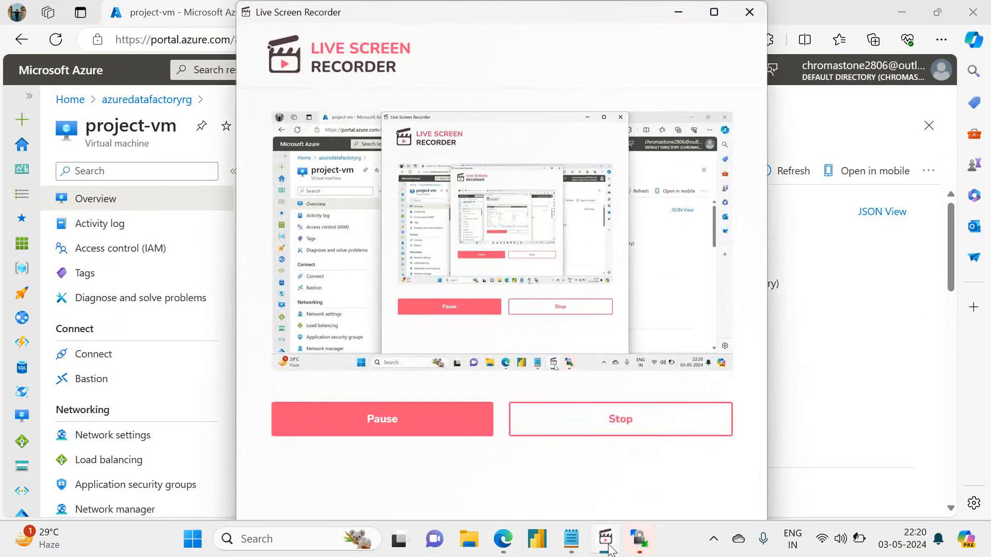